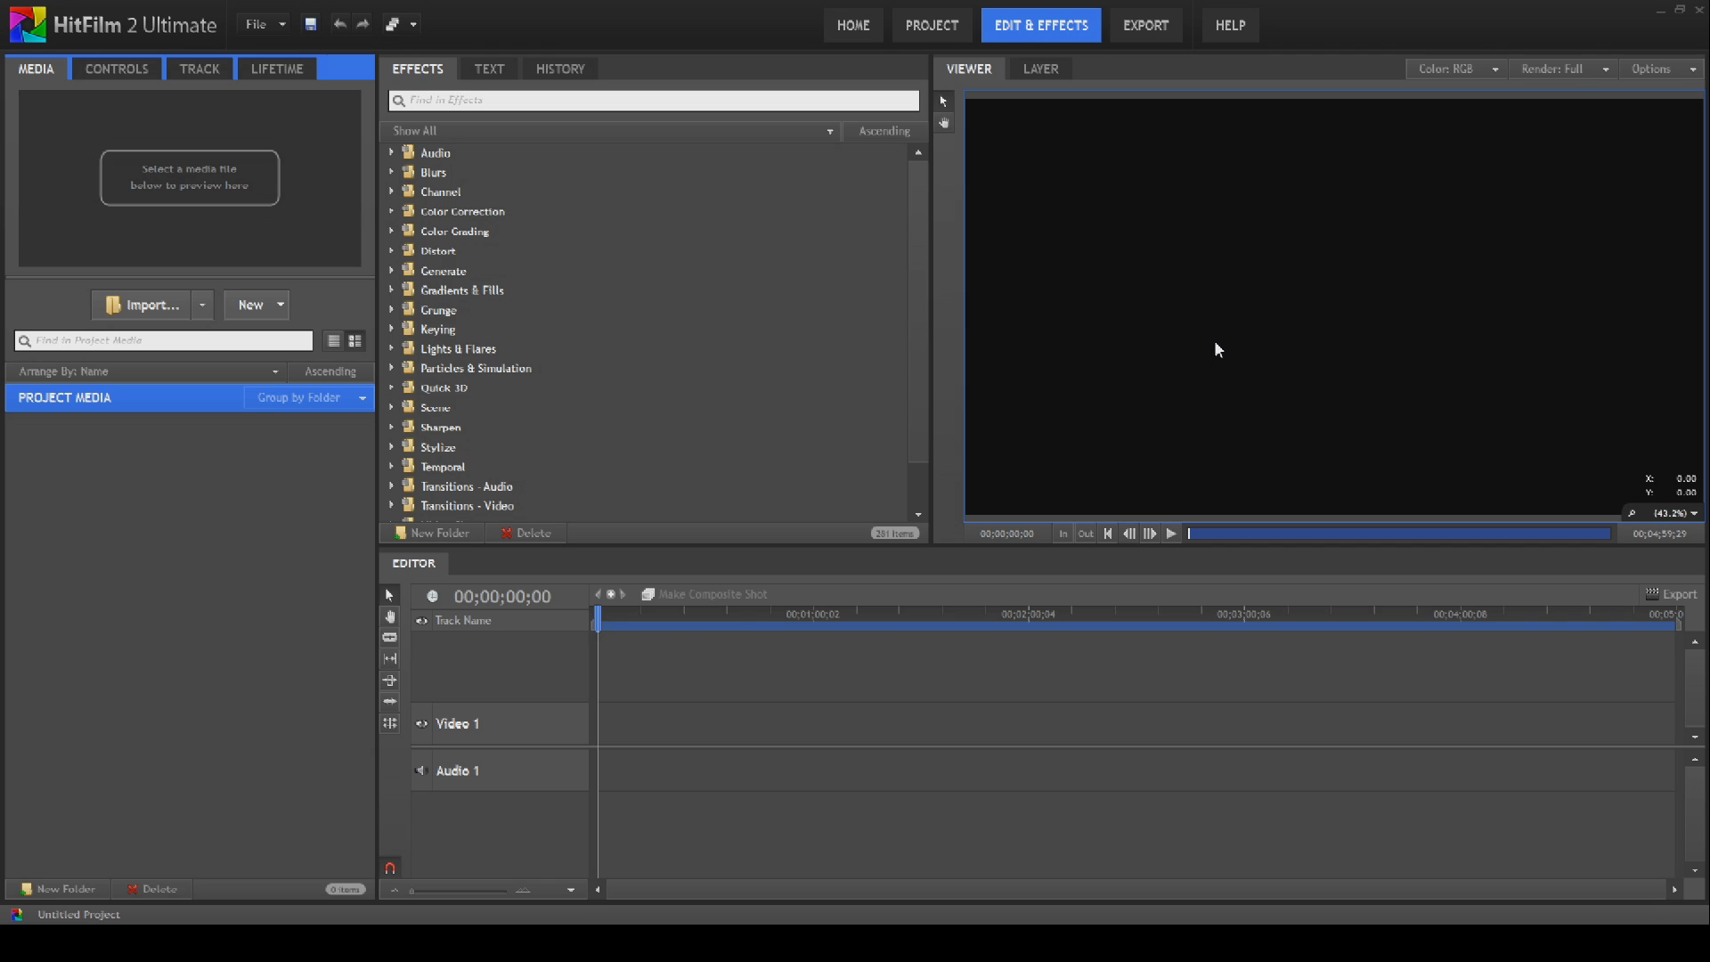
Step: Create a new composite shot named Shot_container
{"action": "left_click", "coordinate": [269, 306]}
{"action": "left_click", "coordinate": [306, 341]}
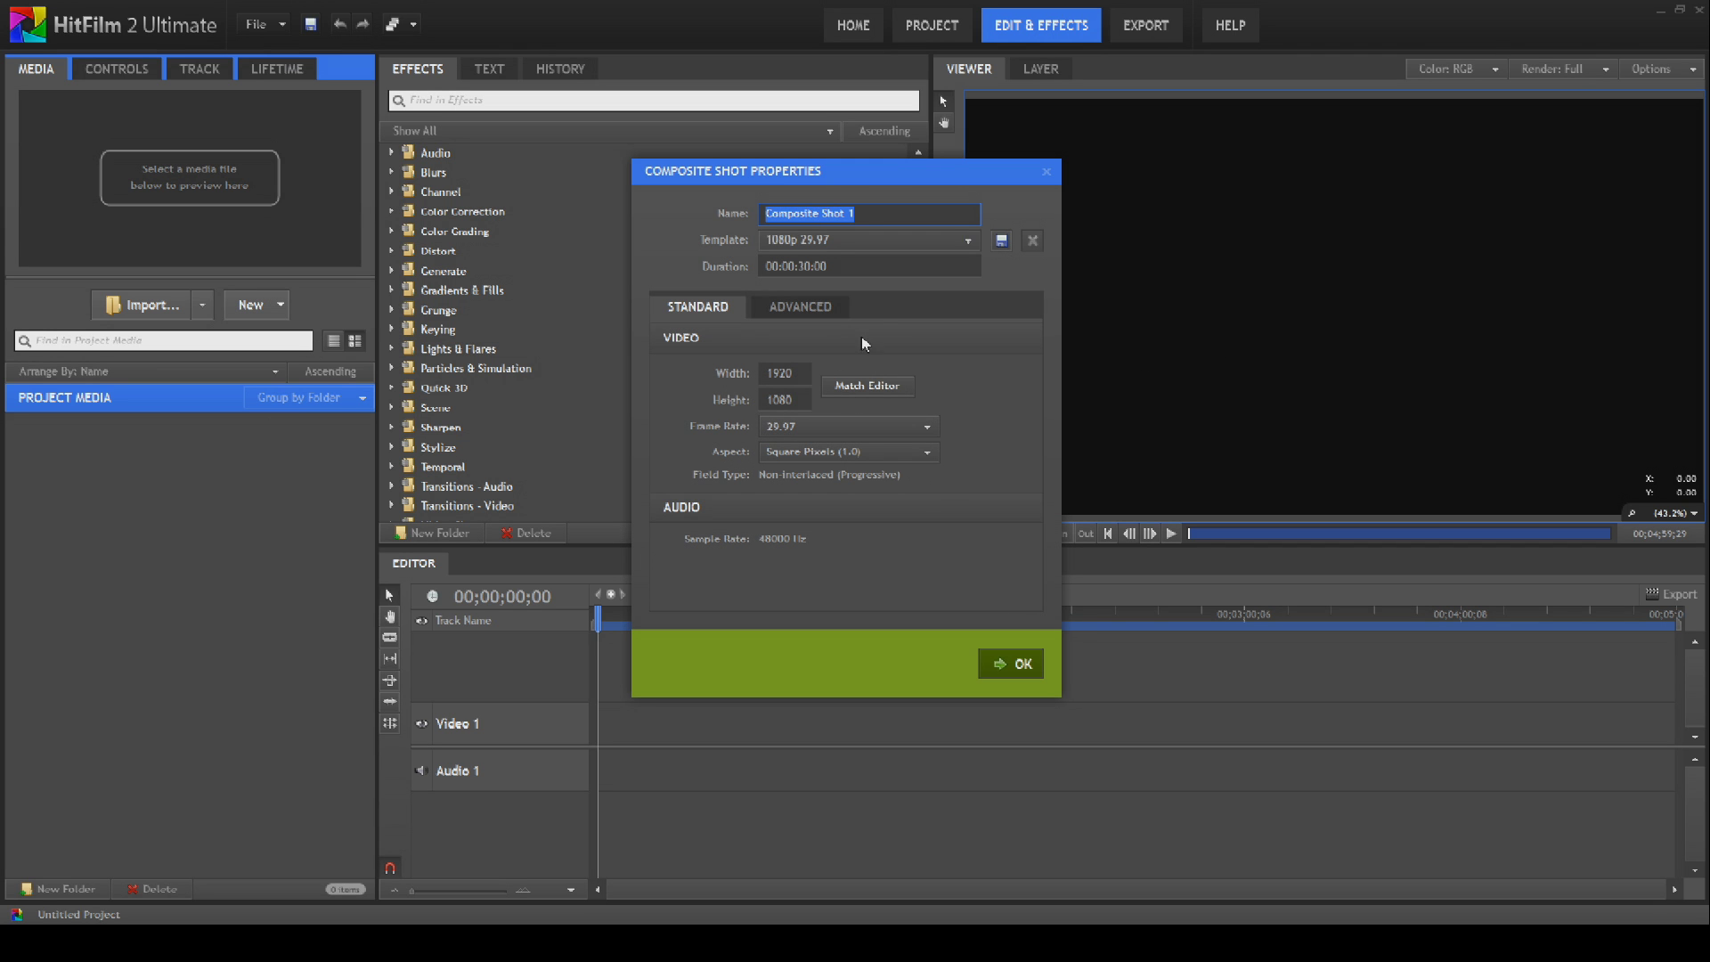
{"action": "type", "text": "Shot_container"}
{"action": "left_click", "coordinate": [1011, 666]}
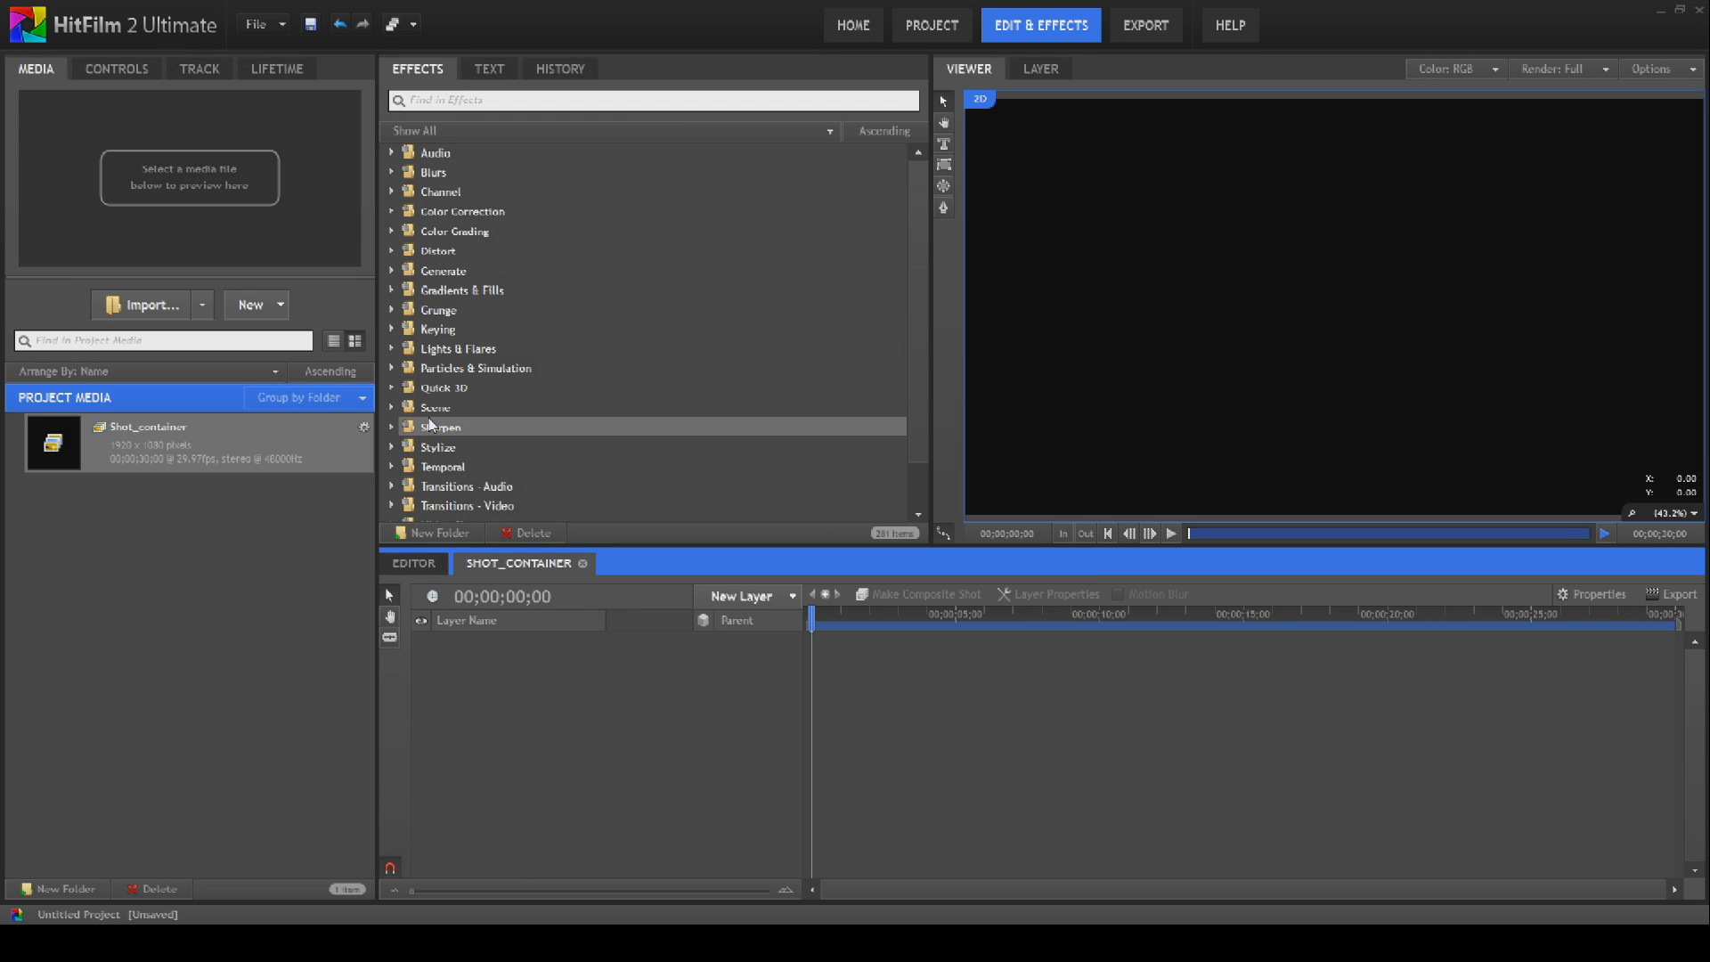
Step: Add a white plane layer named Grower_Background and fit the whole frame in the viewer
{"action": "left_click", "coordinate": [752, 596]}
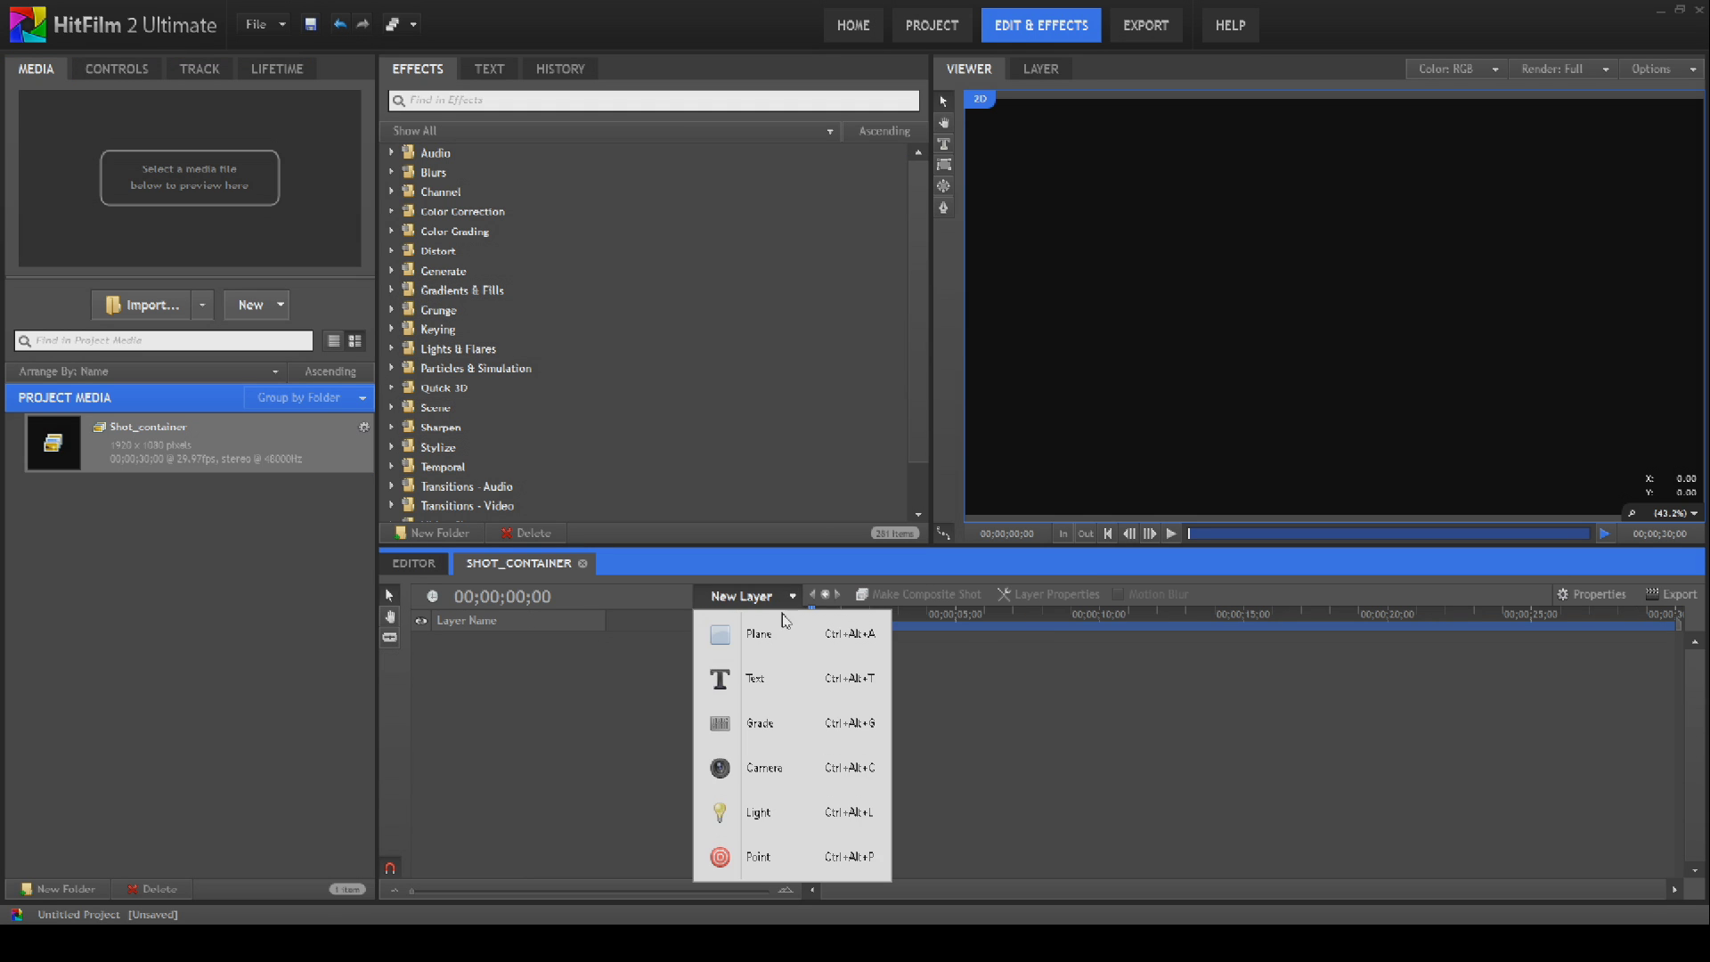
{"action": "left_click", "coordinate": [782, 632]}
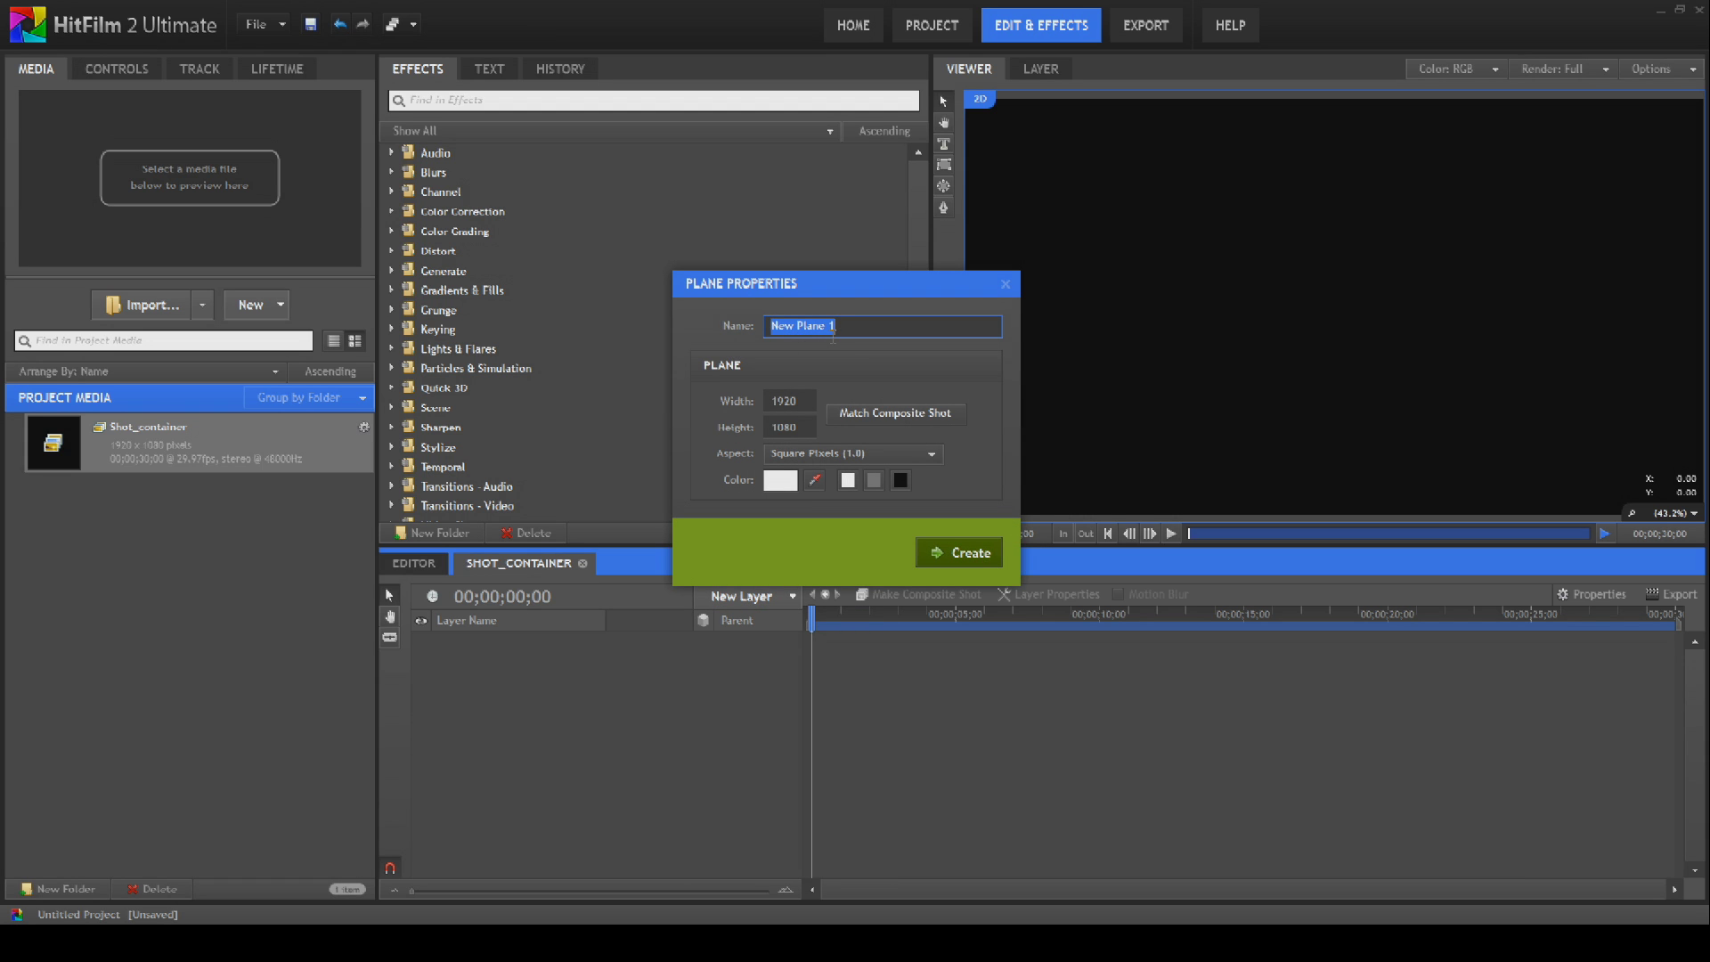
{"action": "type", "text": "C"}
{"action": "type", "text": "rower_Background"}
{"action": "key", "text": "Return"}
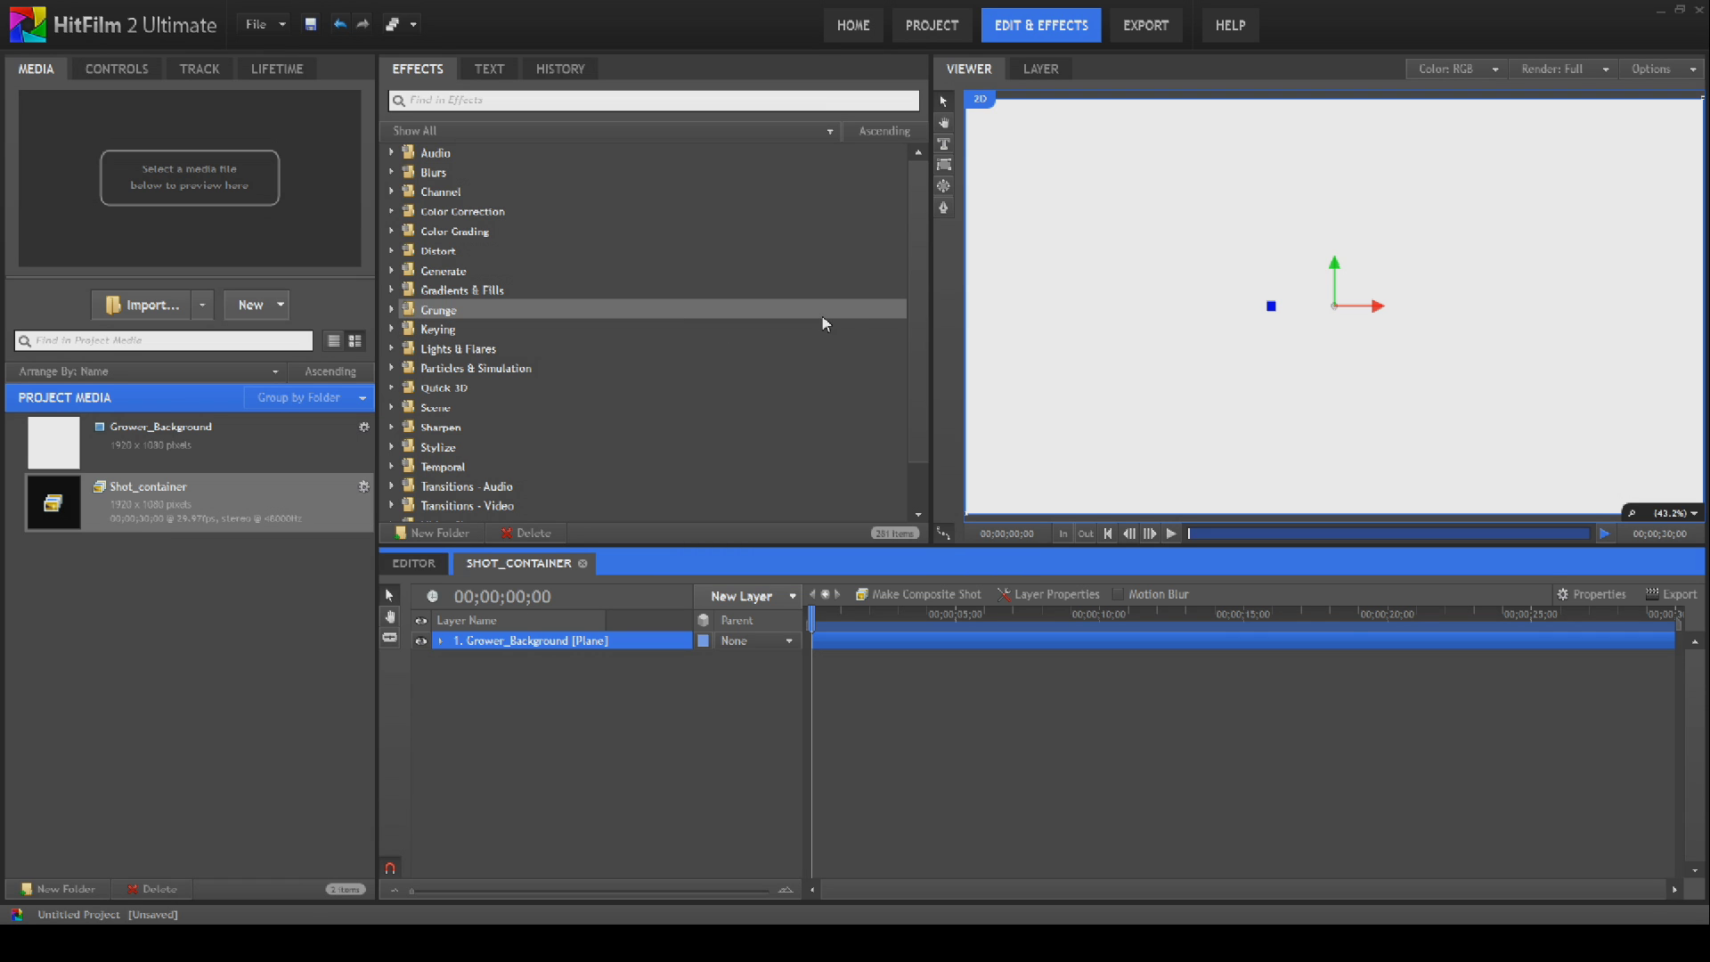
{"action": "left_click", "coordinate": [1143, 322]}
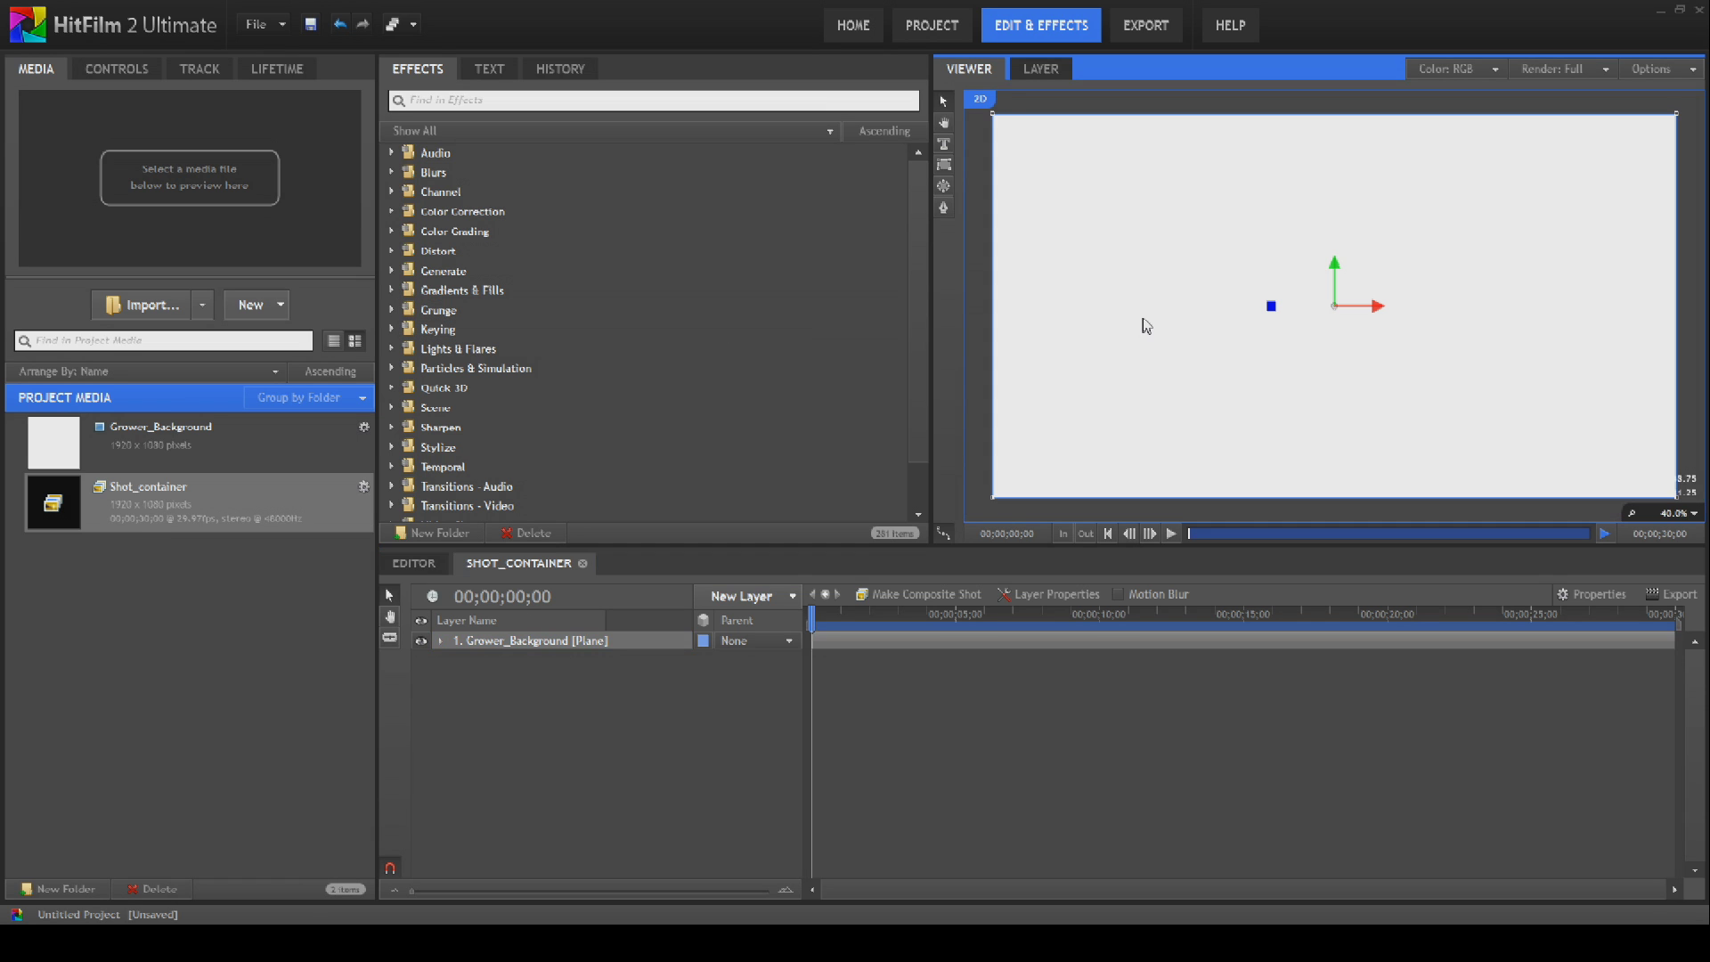
{"action": "left_click", "coordinate": [945, 207]}
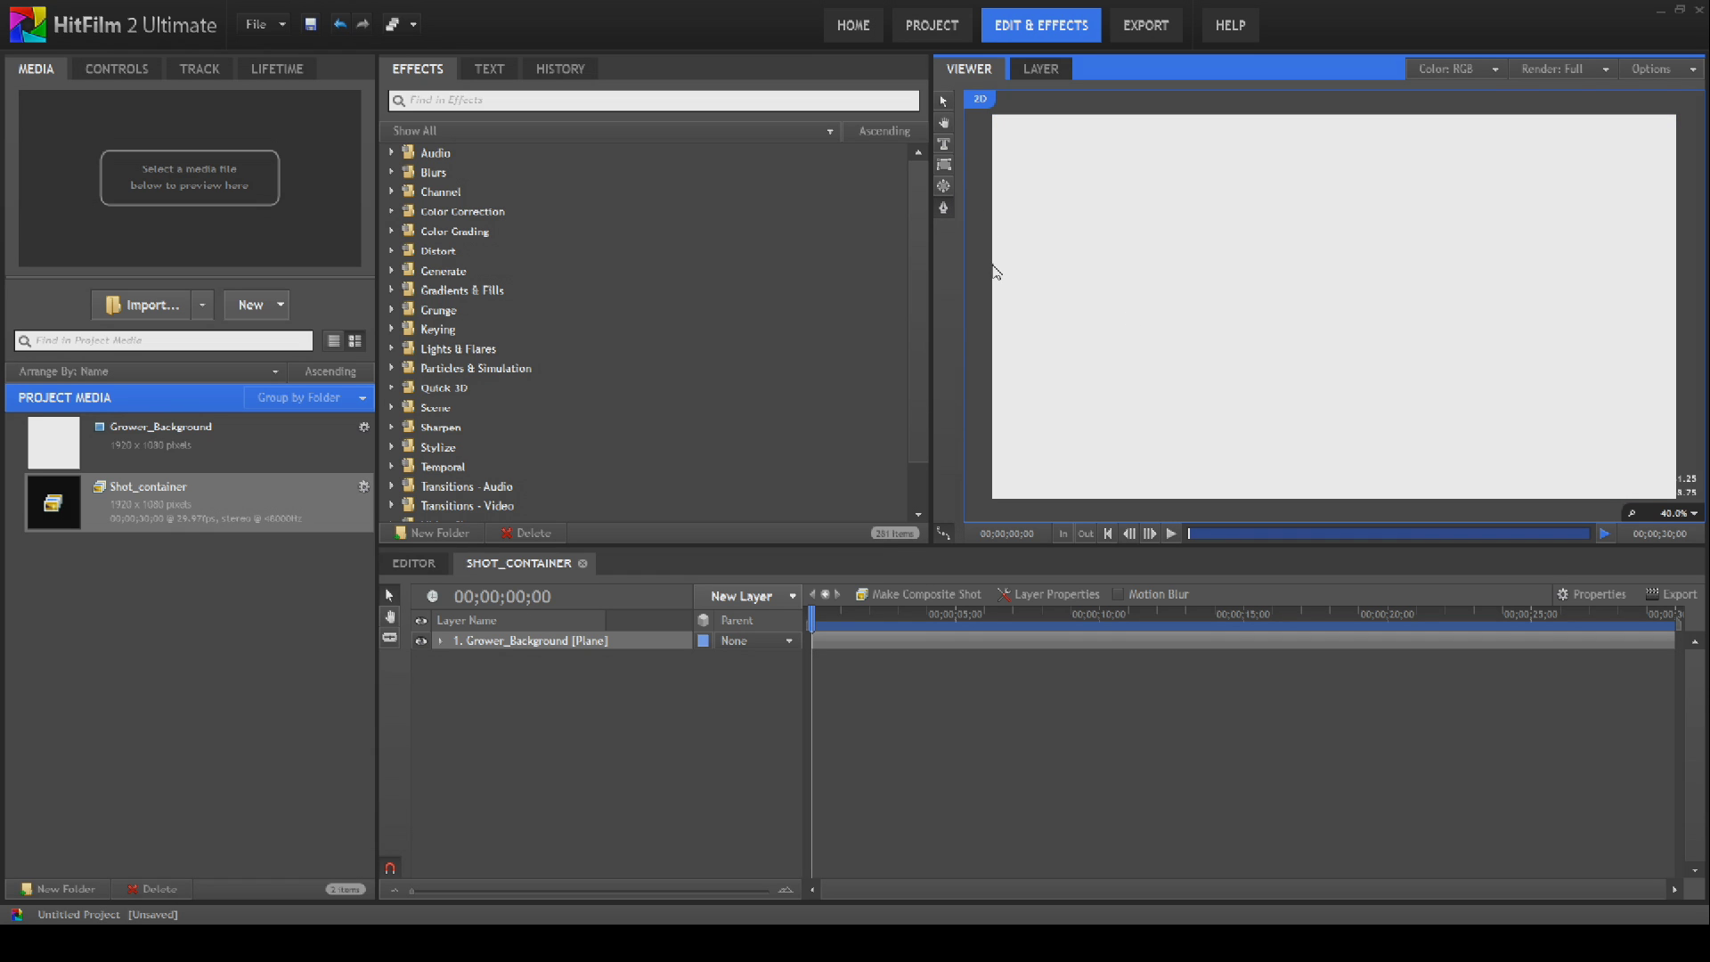
Step: Draw a thin polygon mask tapering from the left edge to a right-hand point, then nudge it lower
{"action": "left_click", "coordinate": [988, 262]}
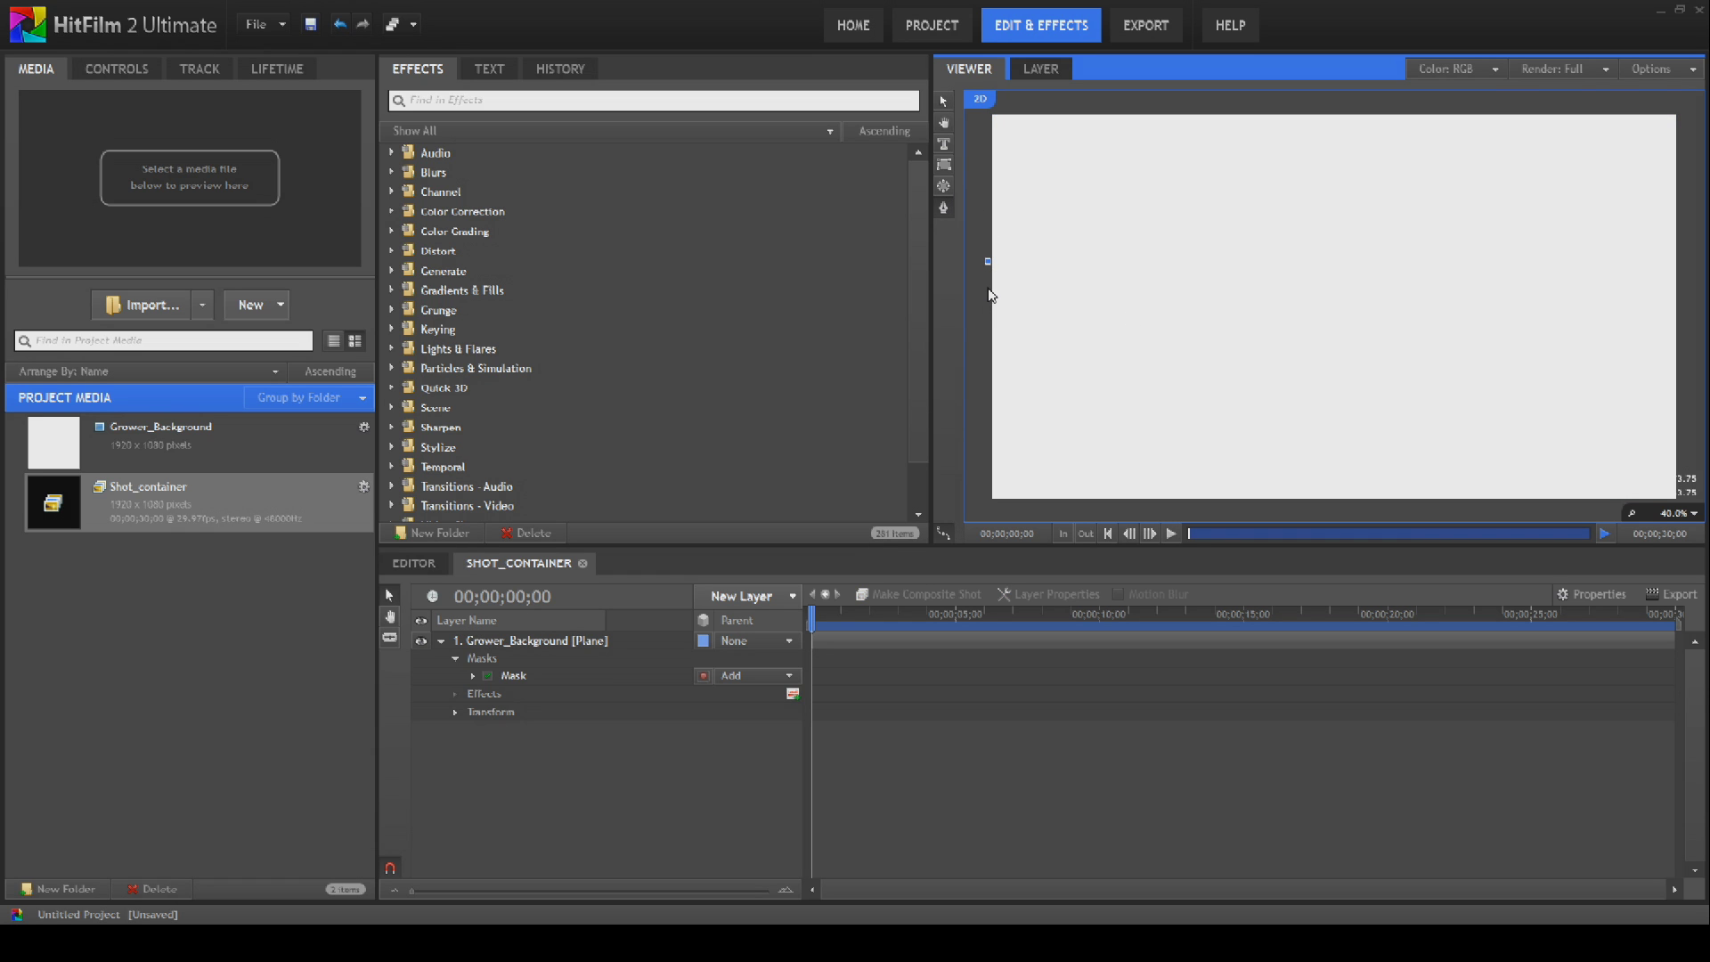
{"action": "left_click", "coordinate": [1680, 272]}
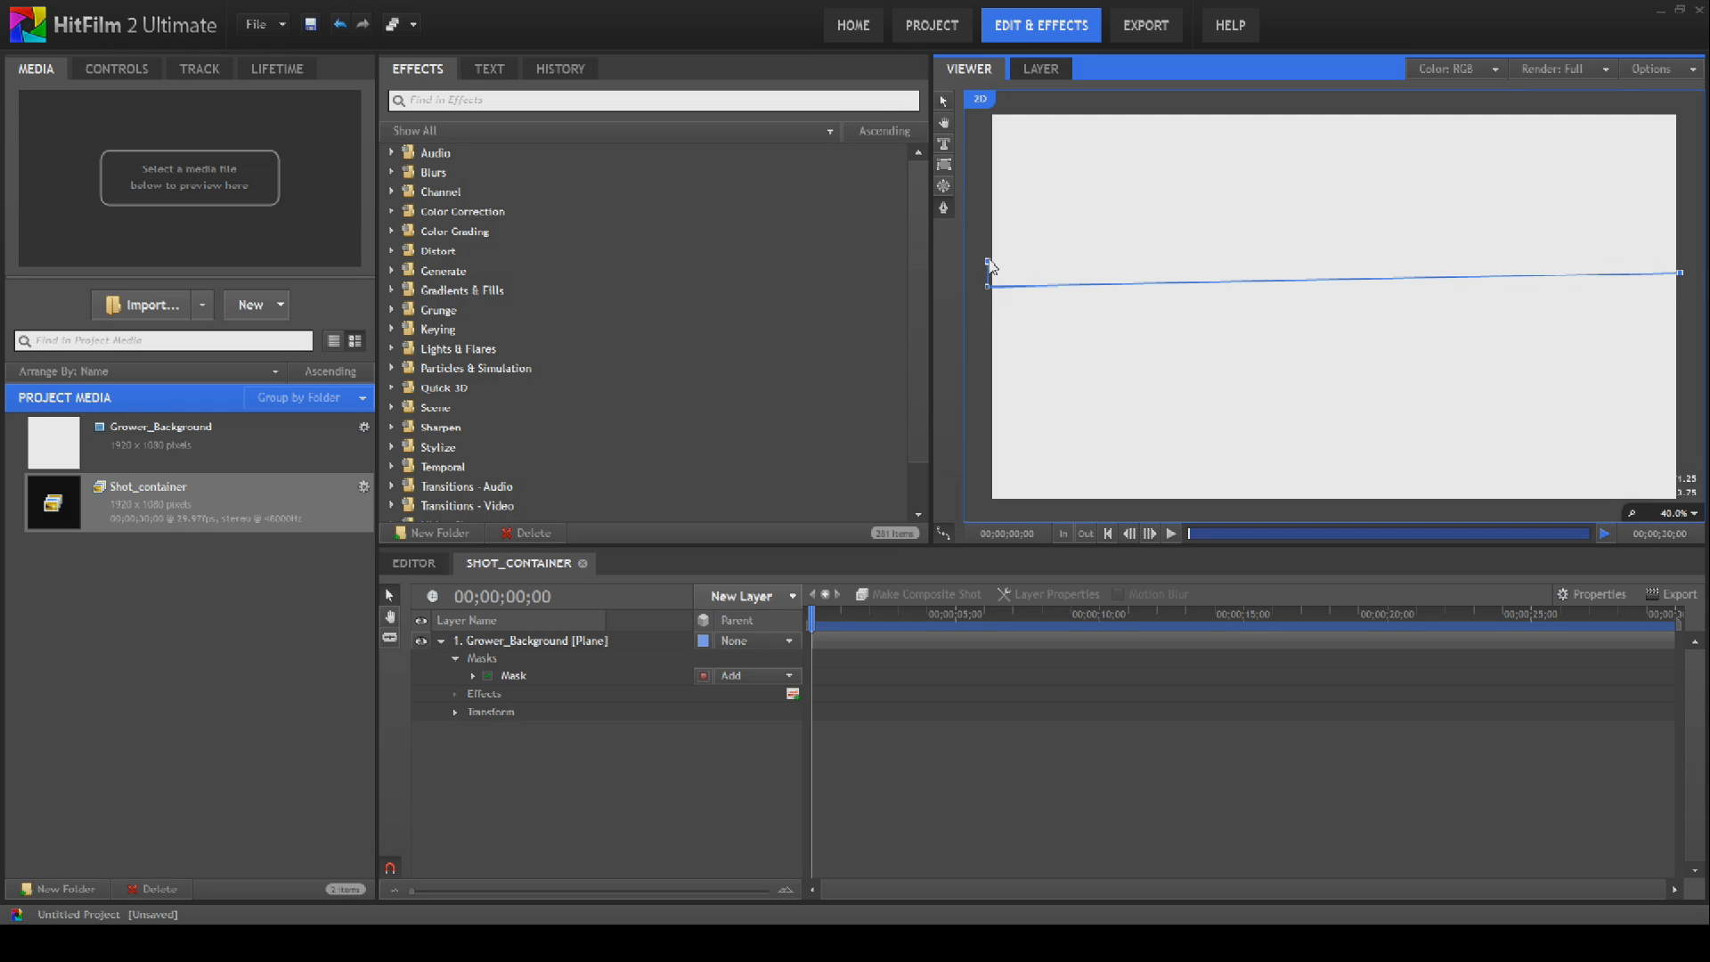
{"action": "left_click", "coordinate": [987, 262]}
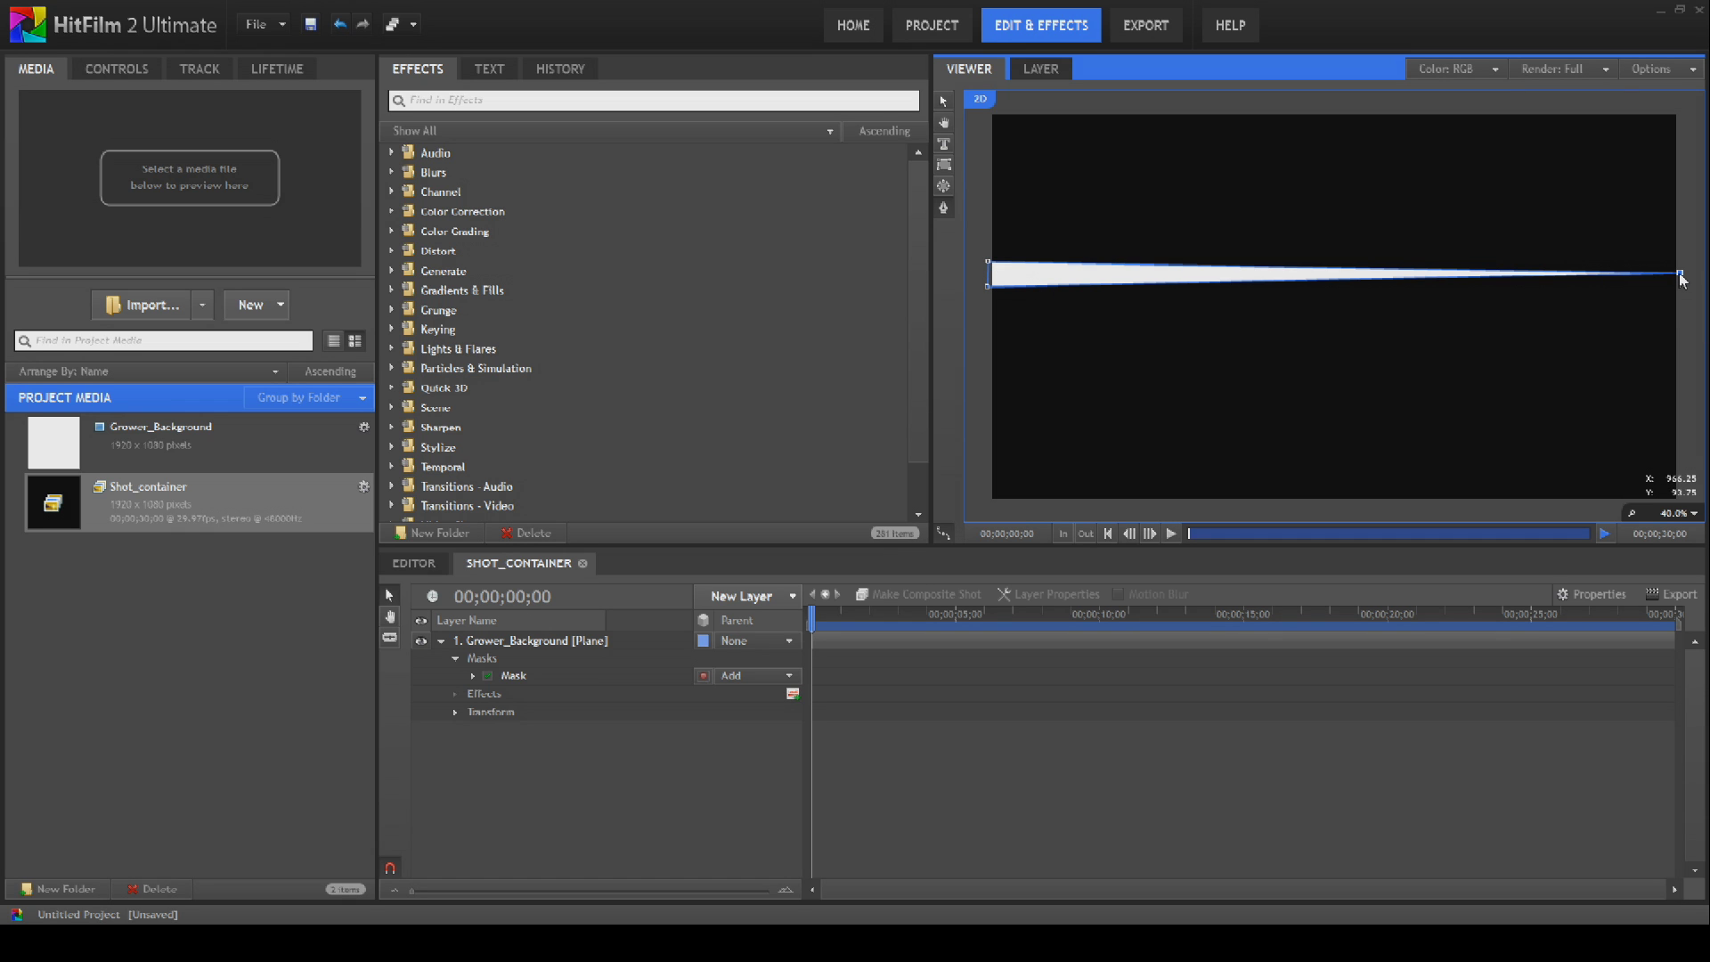
{"action": "left_click_drag", "start_coordinate": [1681, 275], "coordinate": [1679, 285]}
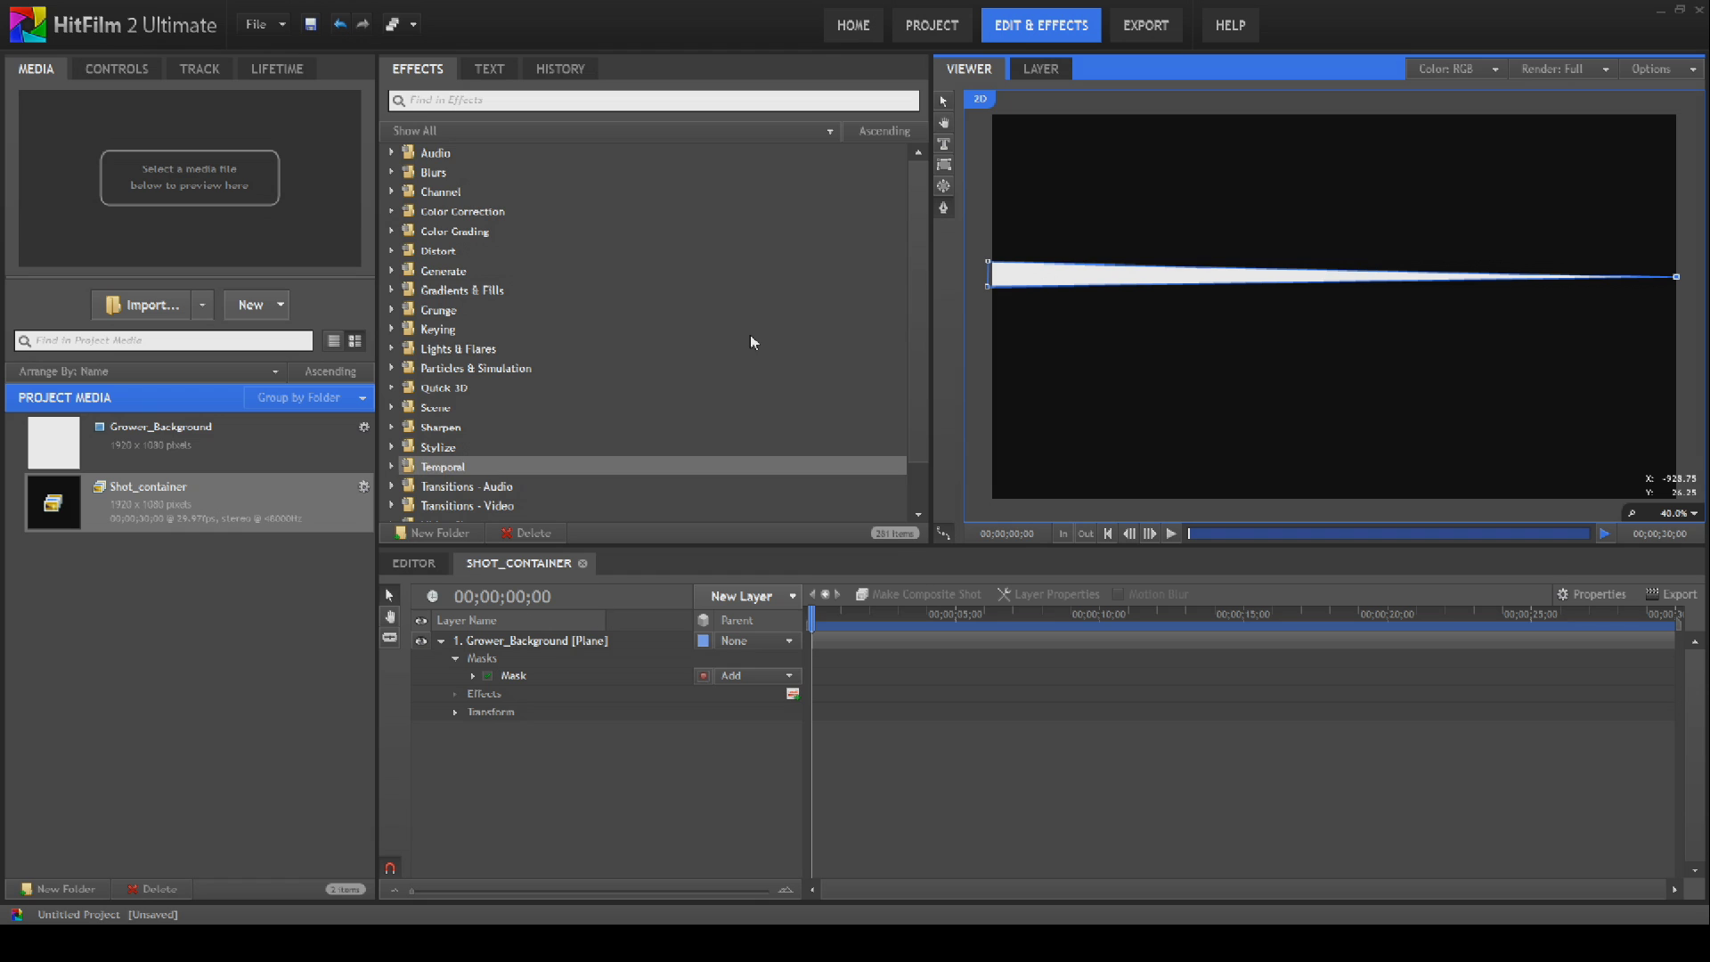
{"action": "left_click", "coordinate": [943, 102]}
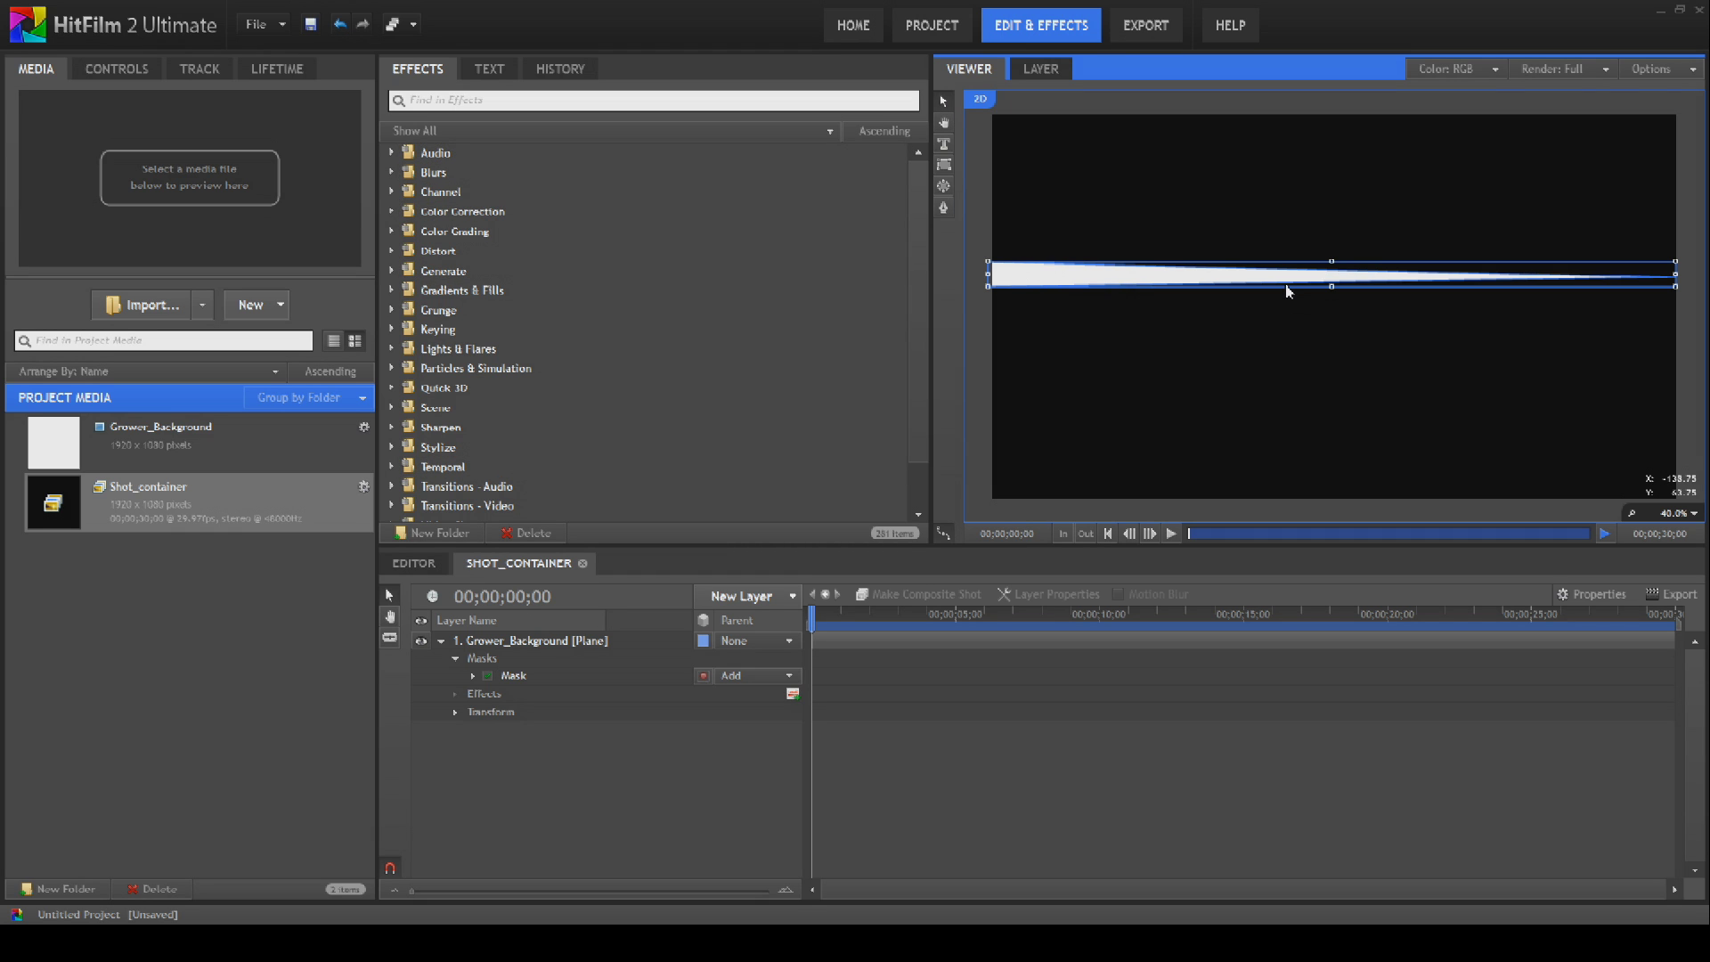
{"action": "left_click_drag", "start_coordinate": [1286, 290], "coordinate": [1277, 309]}
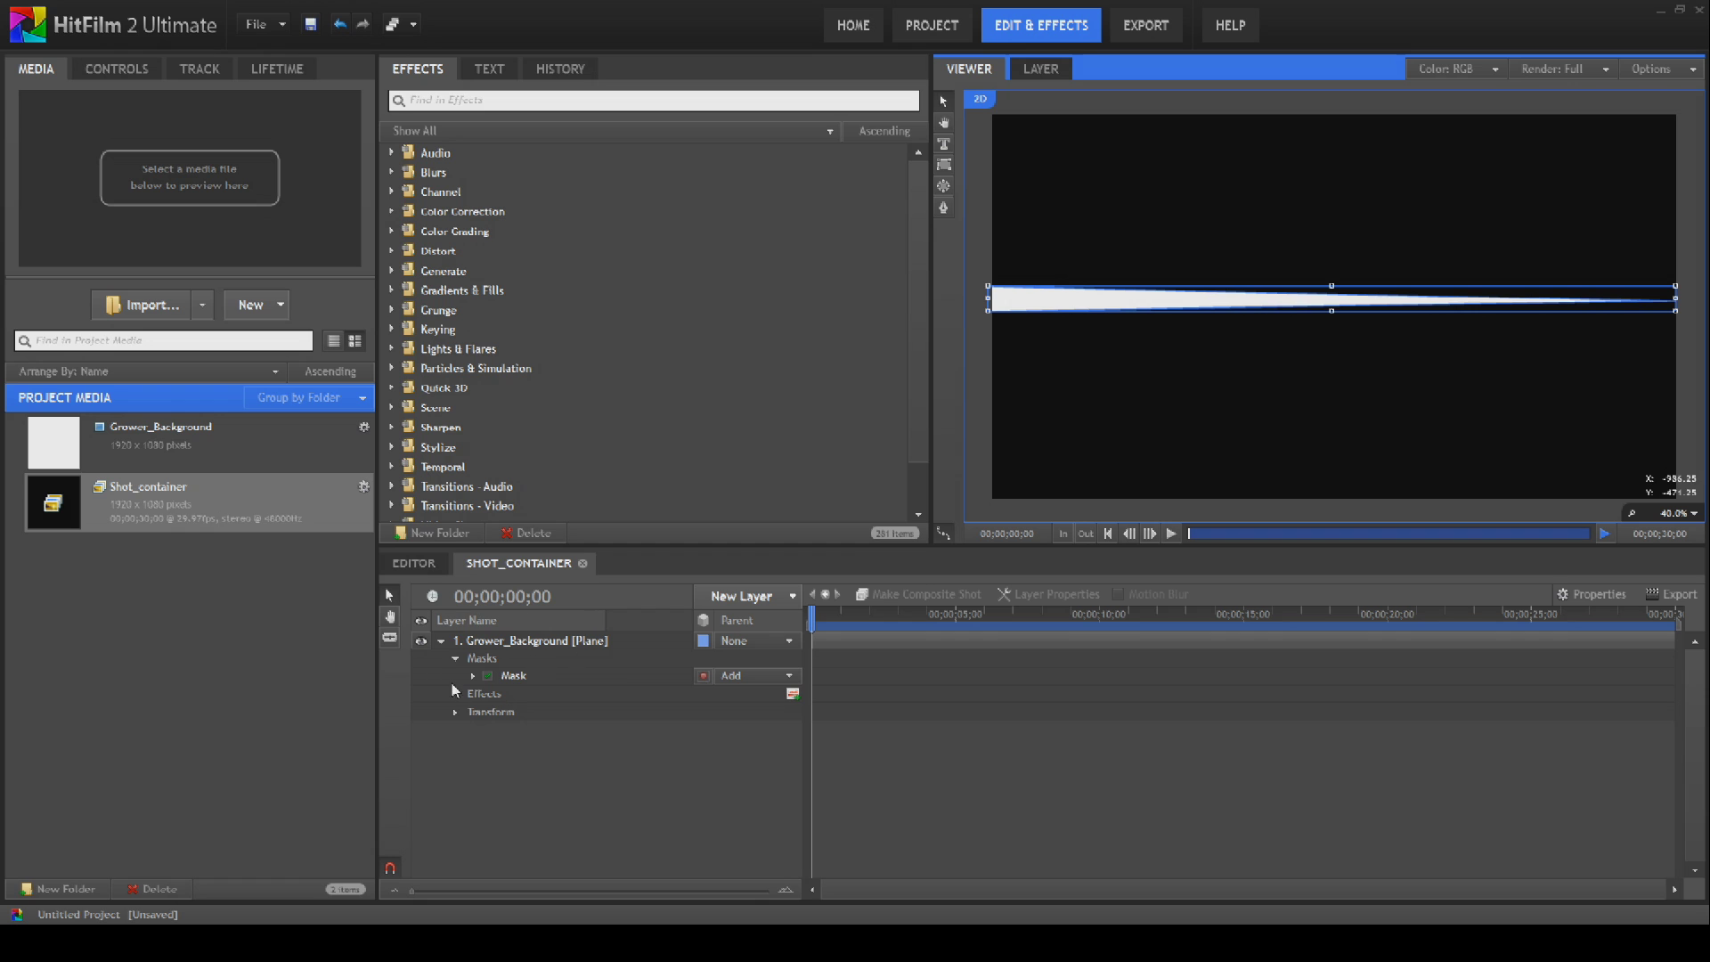
Step: Keyframe the mask path full-width near 5 s and collapsed to the left edge at 0 s, then preview
{"action": "left_click", "coordinate": [473, 675]}
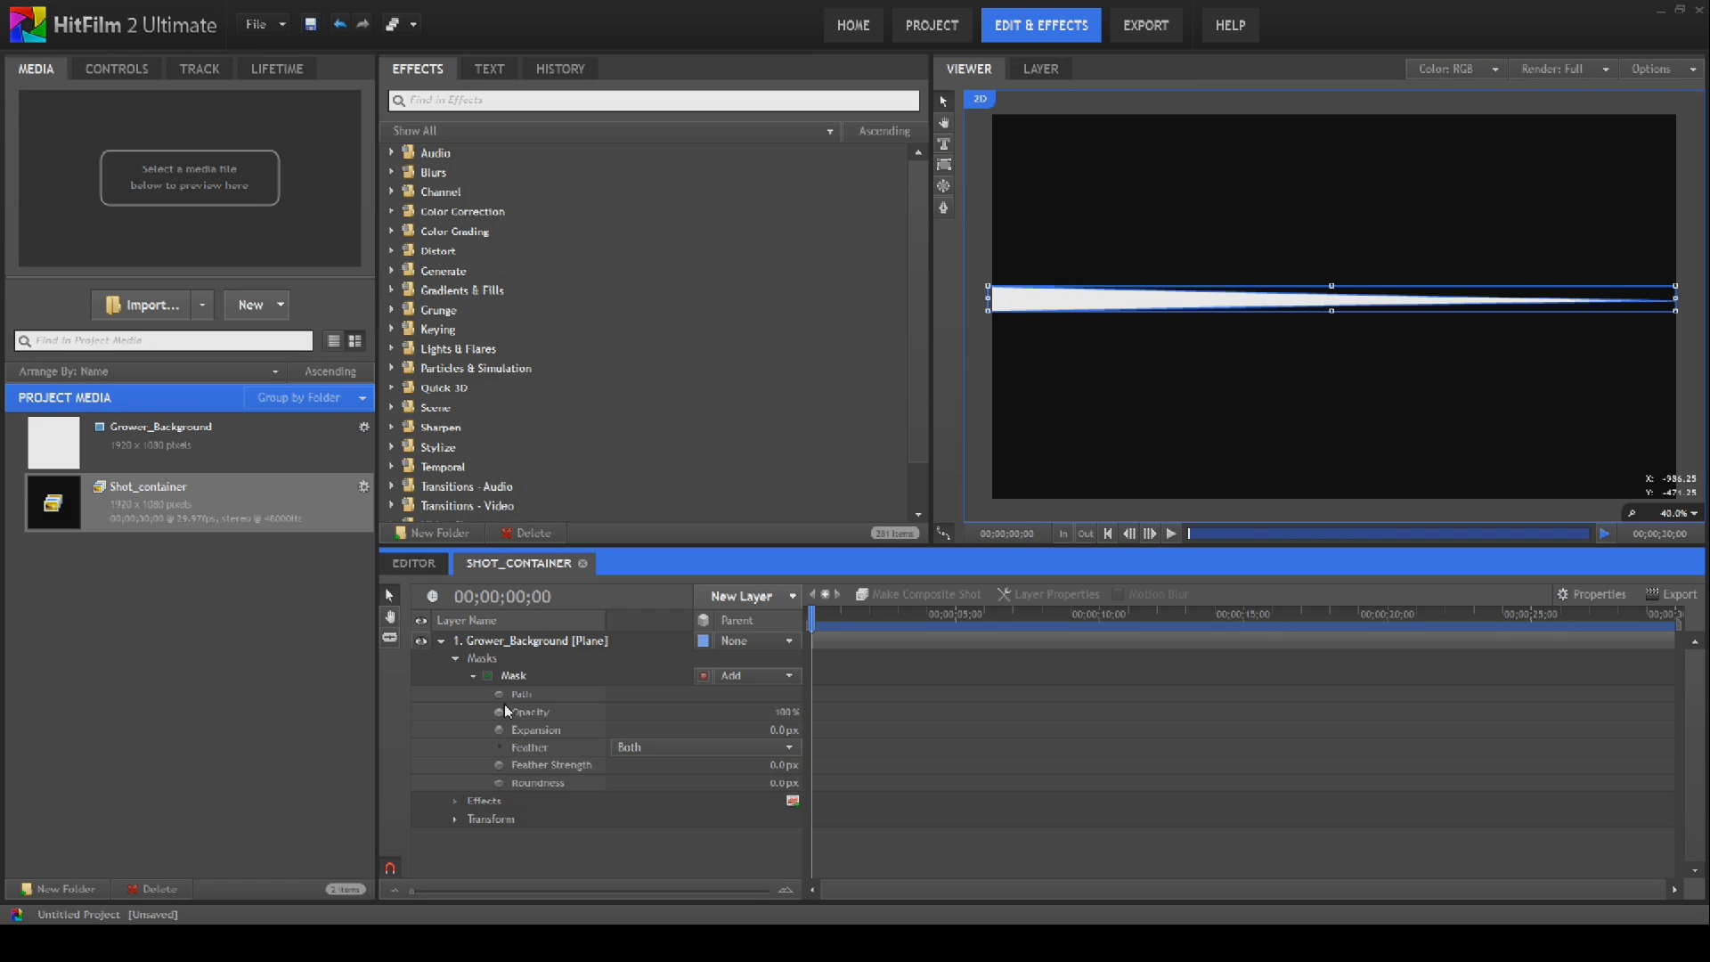
{"action": "left_click", "coordinate": [498, 696]}
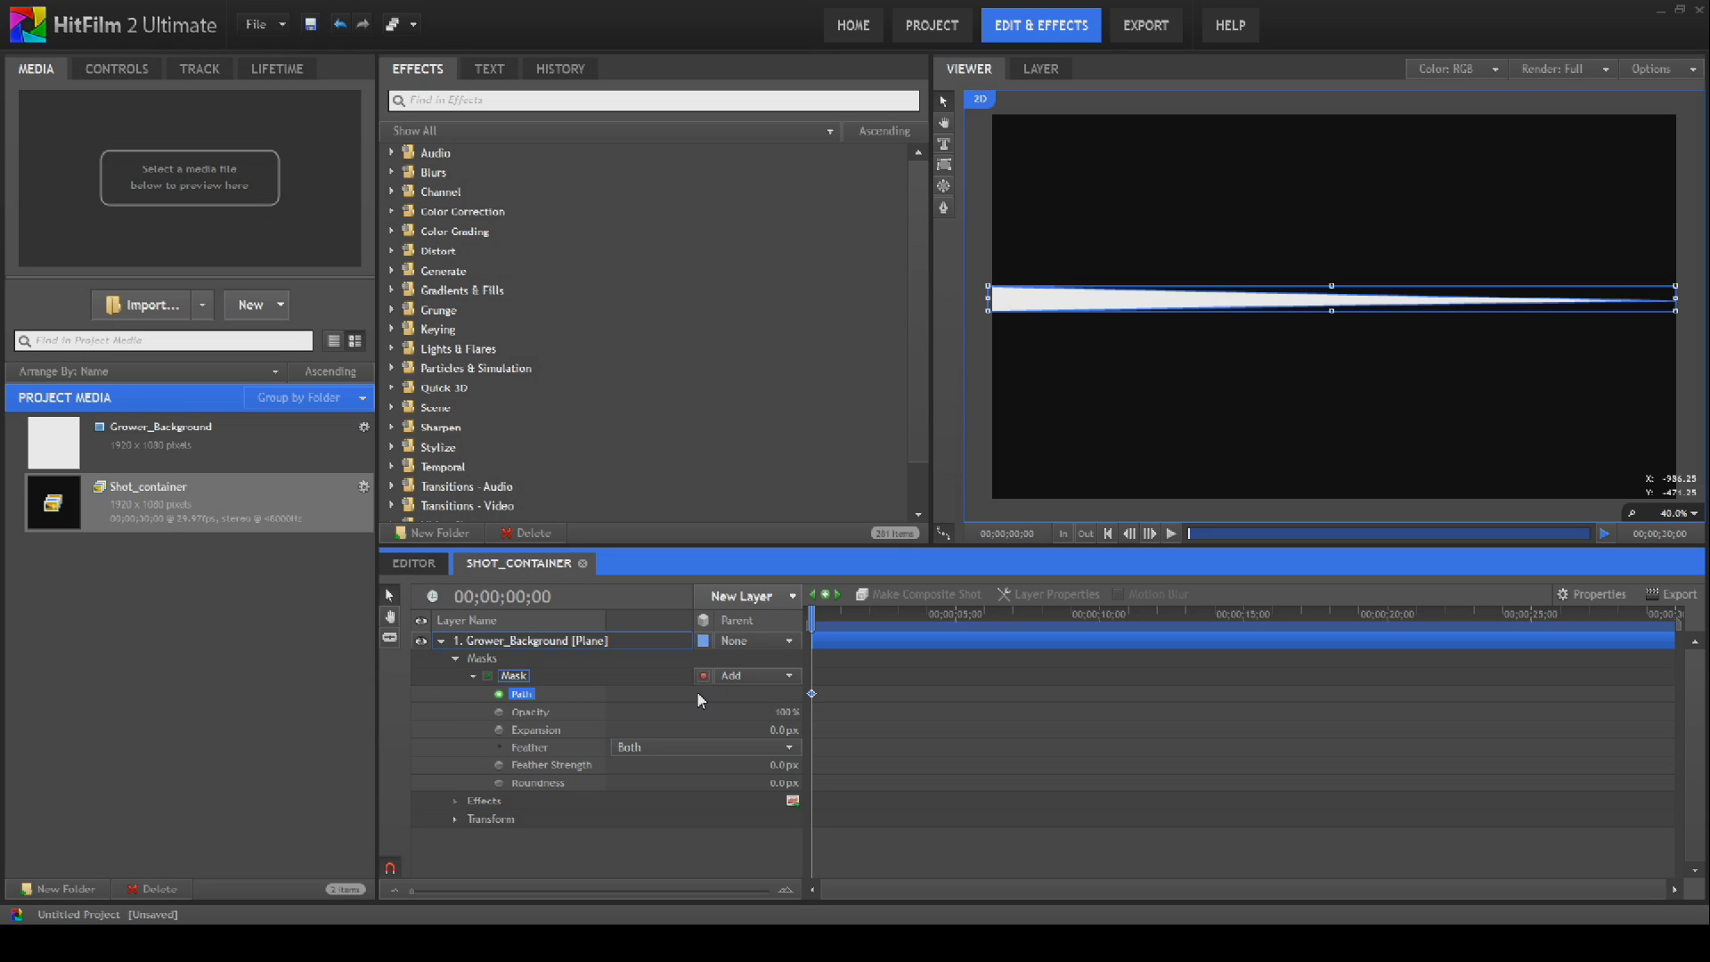
{"action": "left_click_drag", "start_coordinate": [812, 639], "coordinate": [958, 643]}
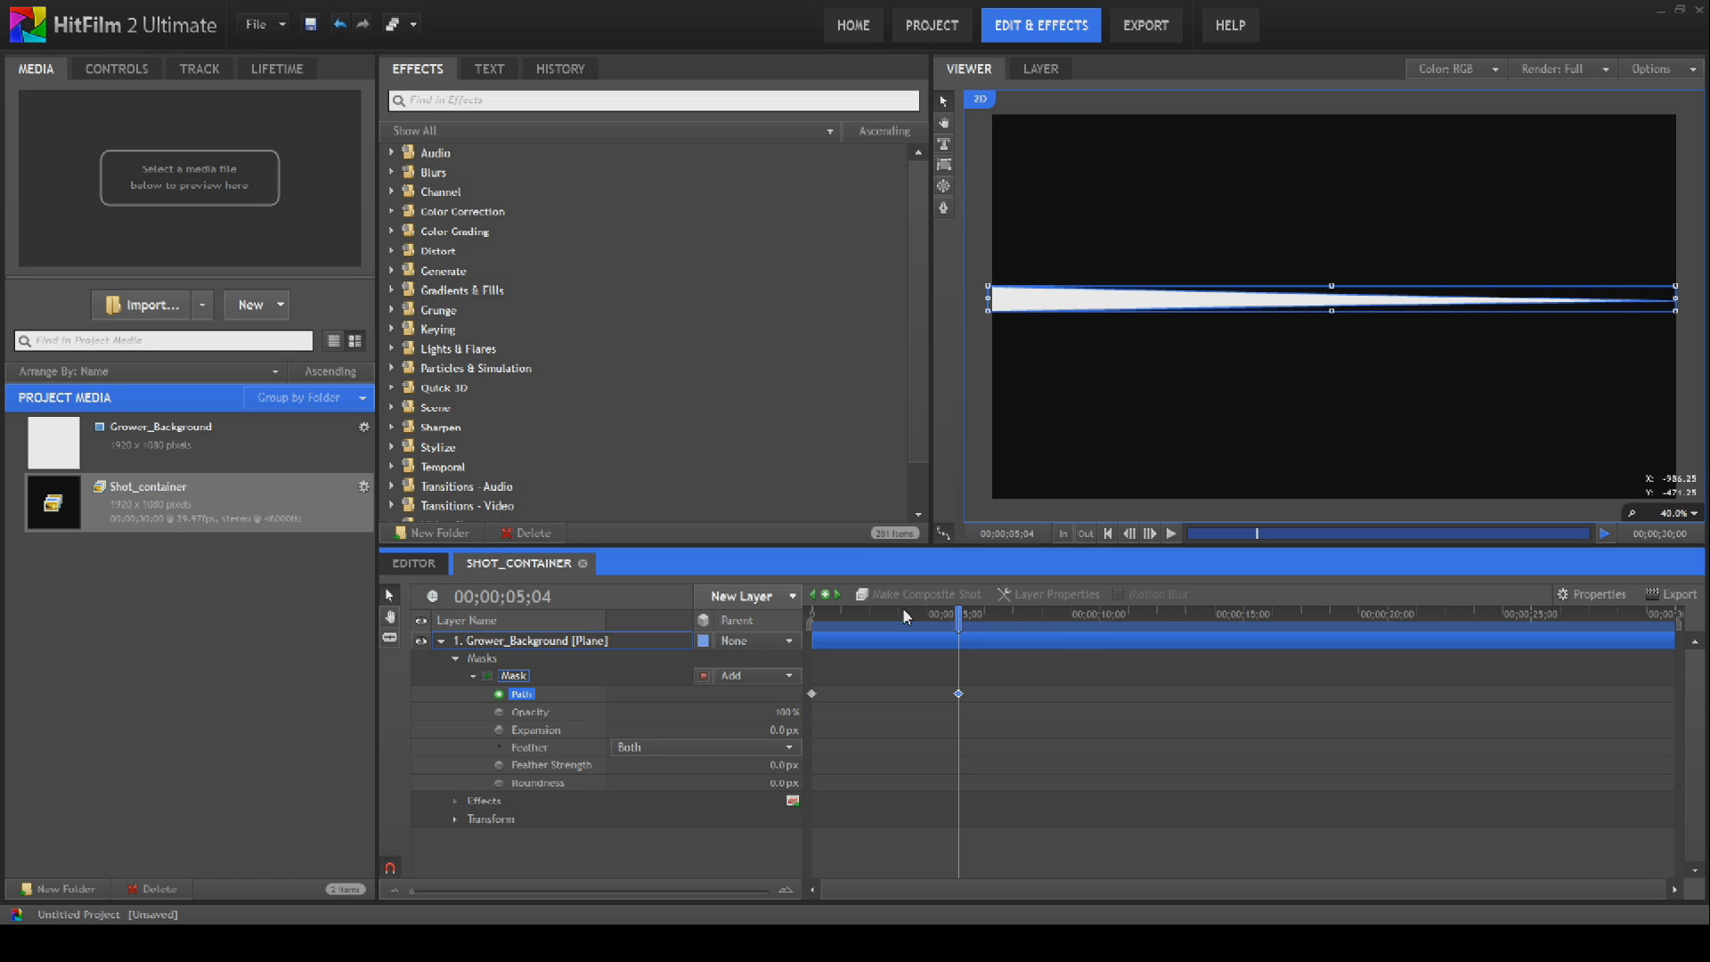
{"action": "left_click", "coordinate": [1109, 534]}
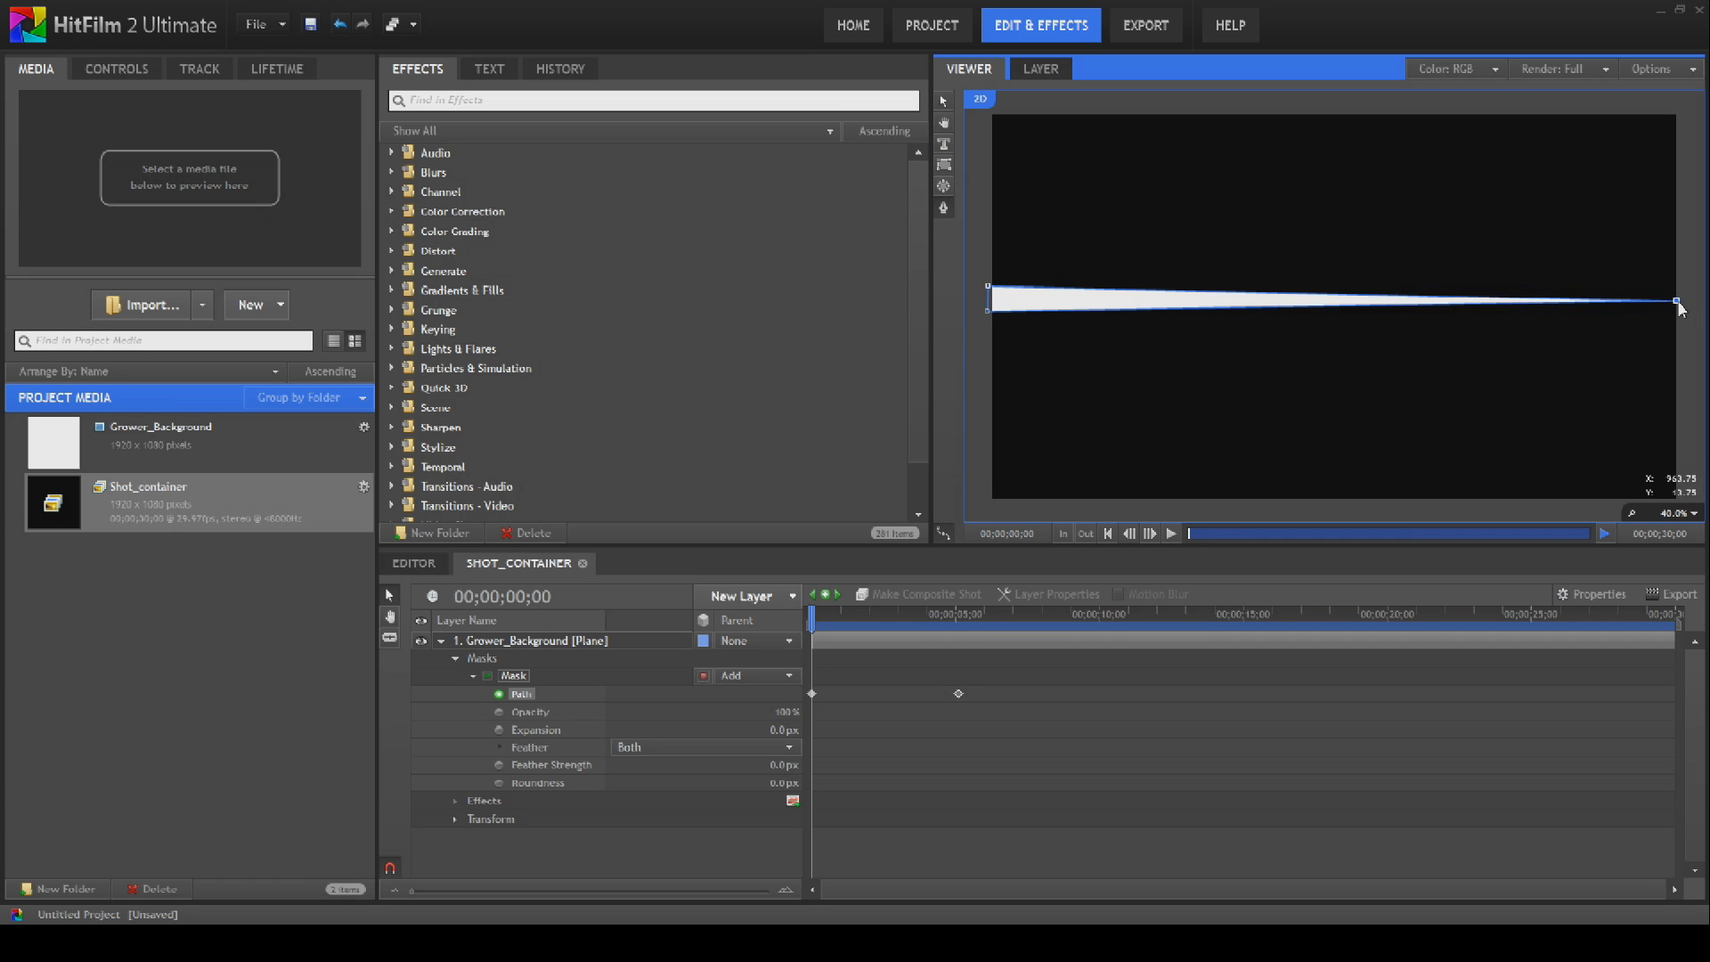
{"action": "left_click_drag", "start_coordinate": [1670, 307], "coordinate": [992, 301]}
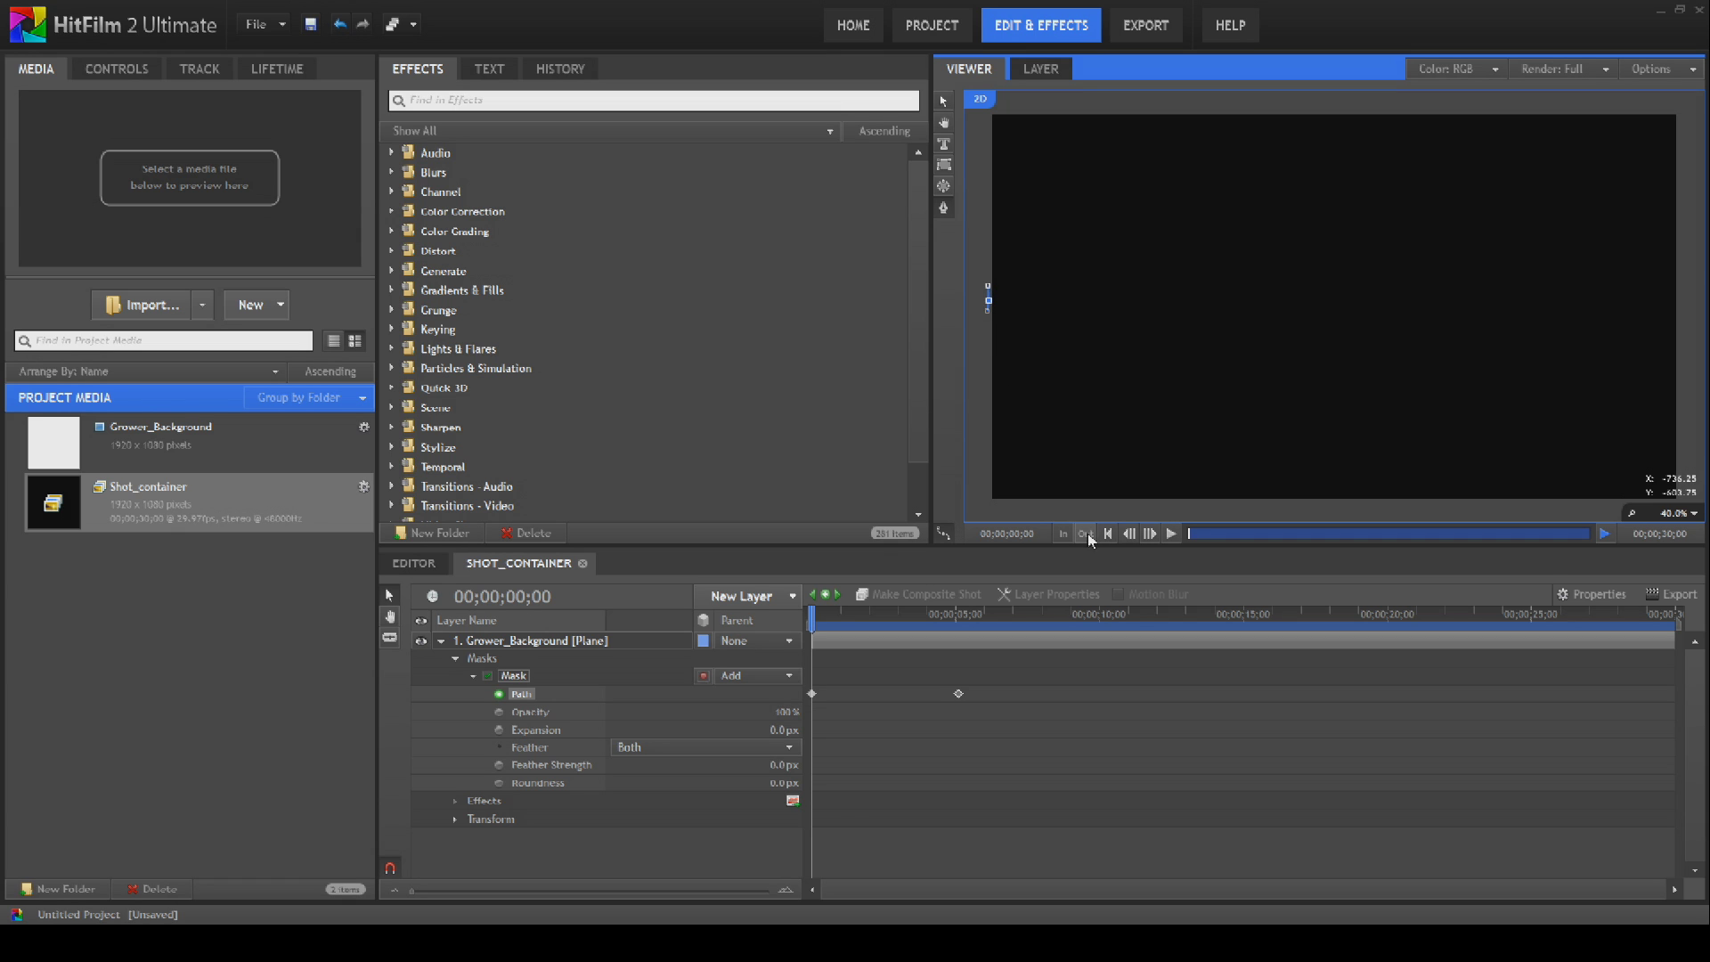
{"action": "left_click", "coordinate": [1172, 534]}
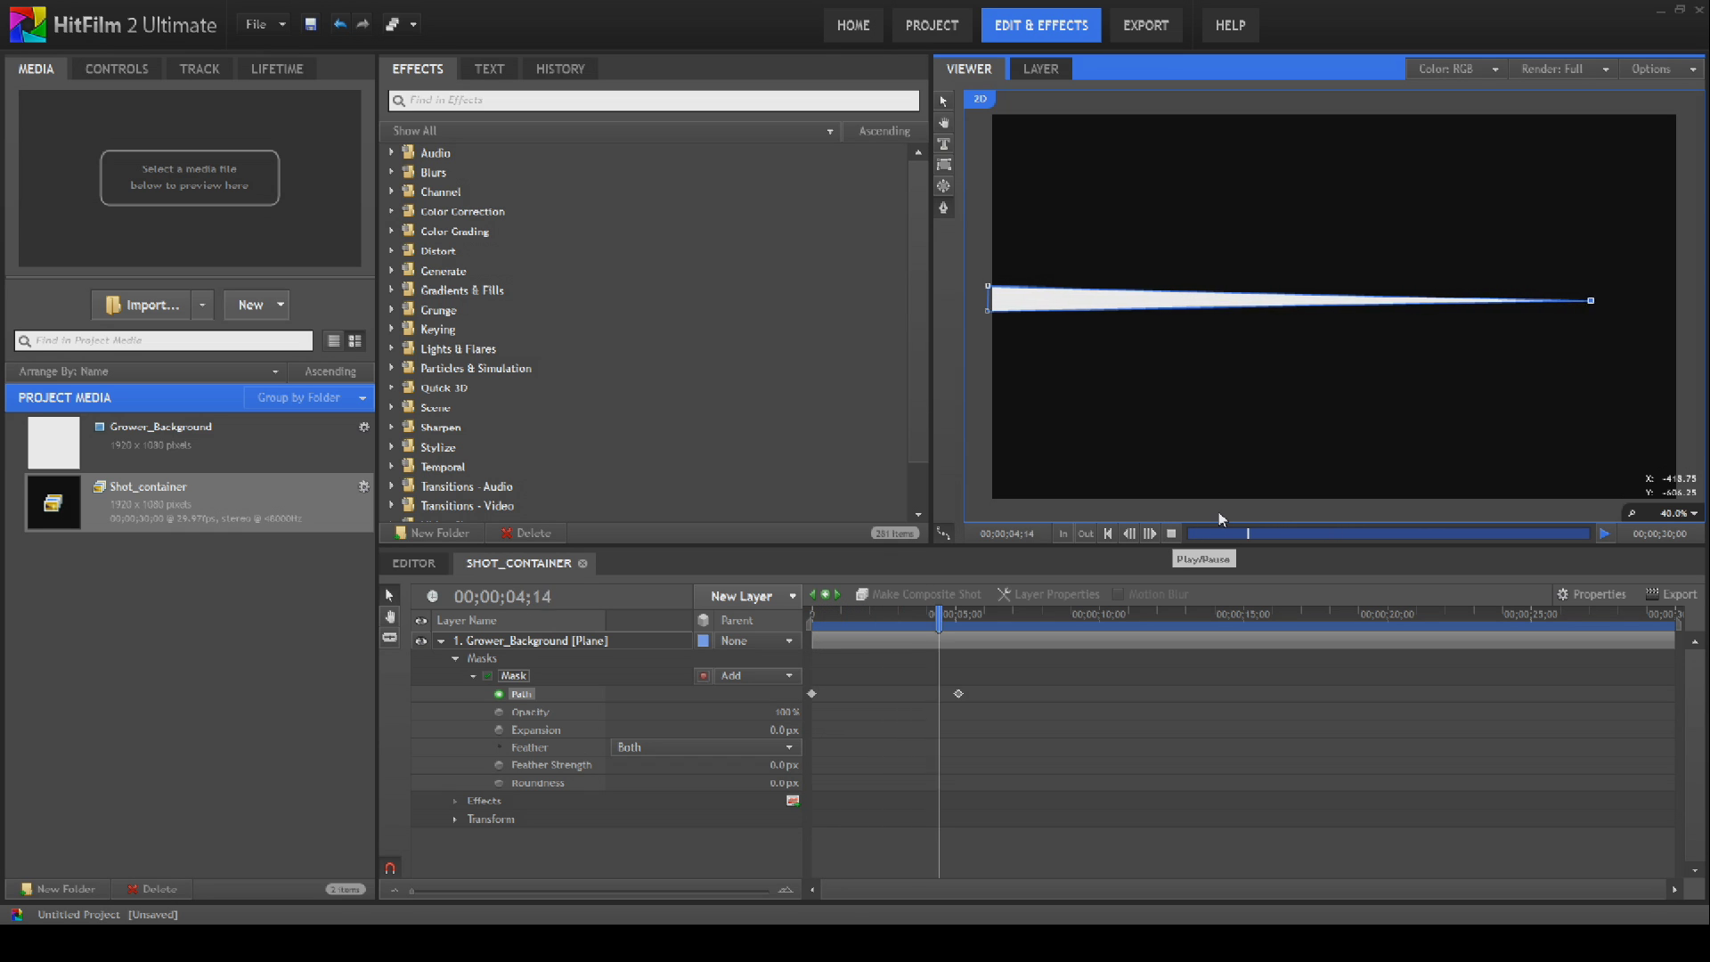
{"action": "left_click", "coordinate": [1173, 534]}
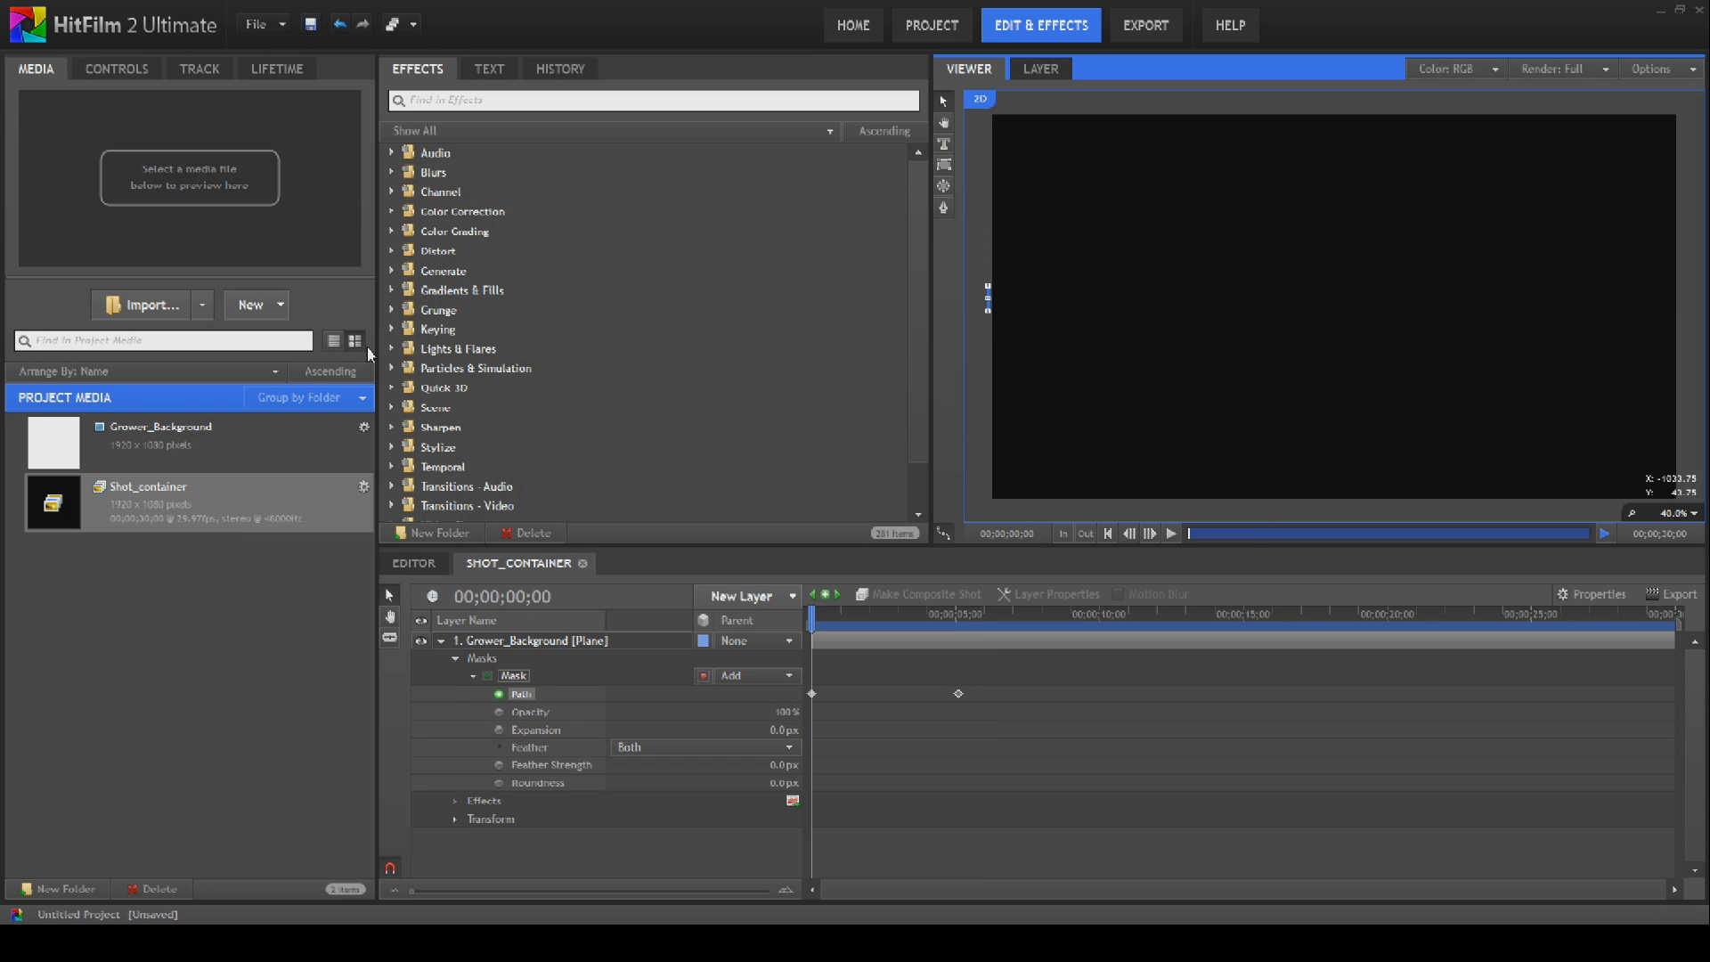
Step: Add a grade layer renamed Shaping above Grower_Background, with the Warp effects folder open
{"action": "scroll", "coordinate": [398, 427], "scroll_direction": "down", "scroll_amount": 1}
{"action": "left_click", "coordinate": [393, 494]}
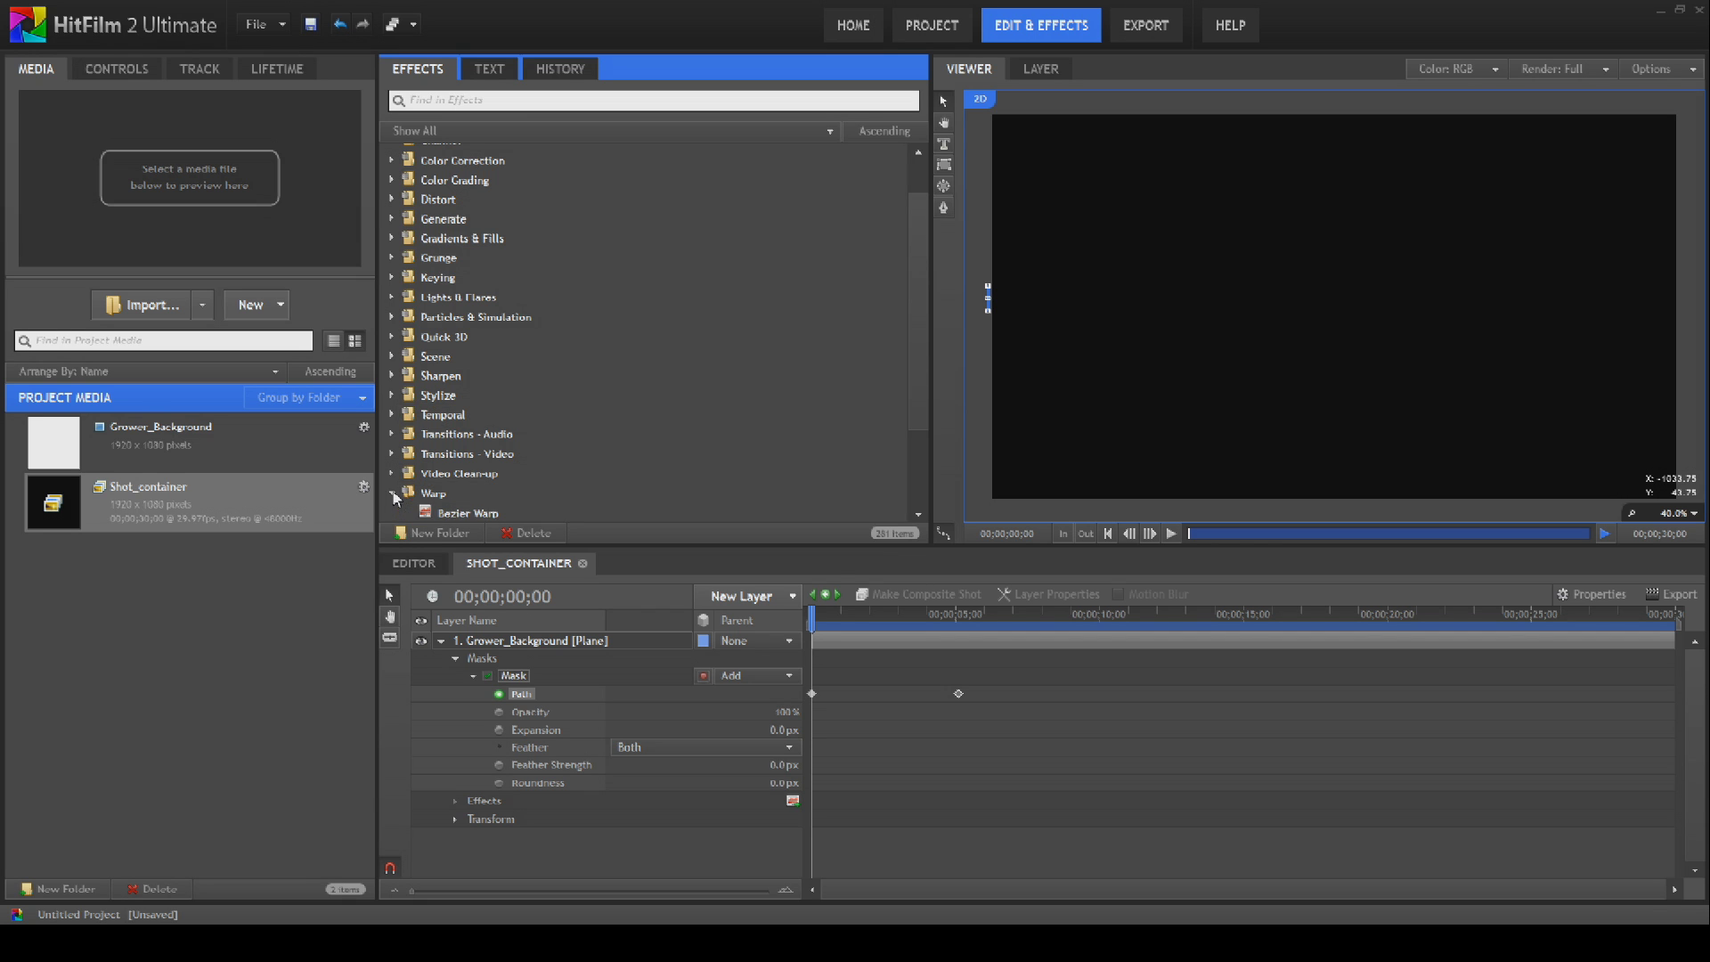
{"action": "scroll", "coordinate": [445, 445], "scroll_direction": "down", "scroll_amount": 2}
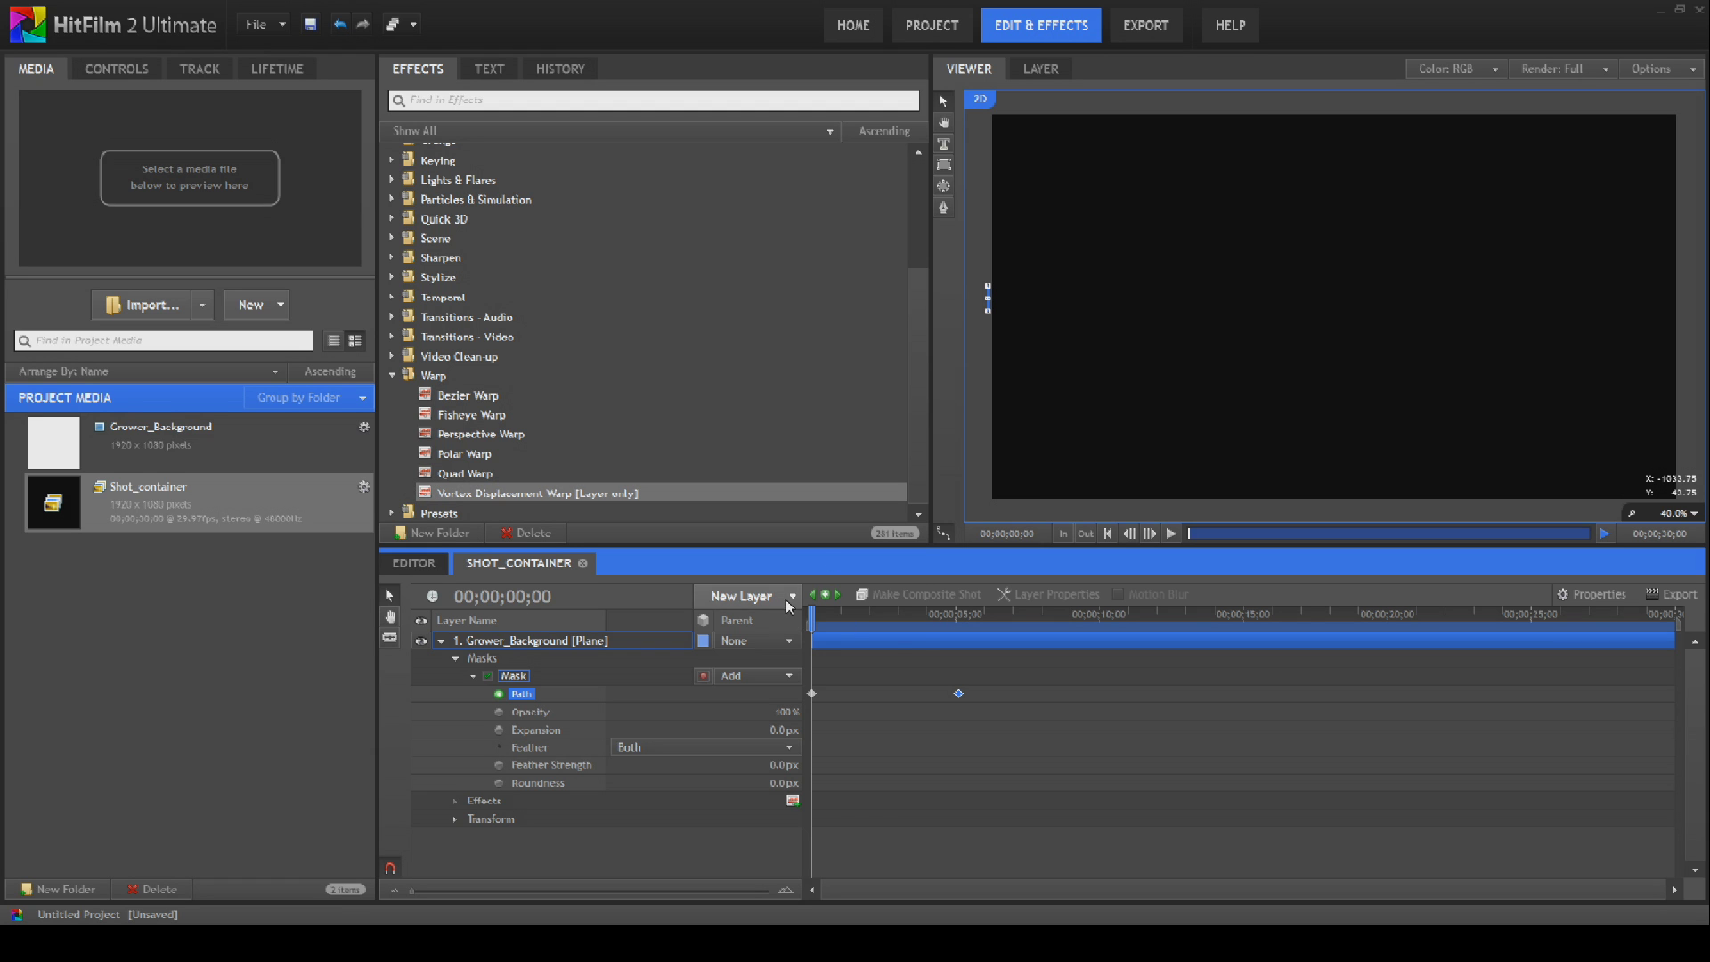
{"action": "left_click", "coordinate": [743, 595]}
{"action": "left_click", "coordinate": [775, 720]}
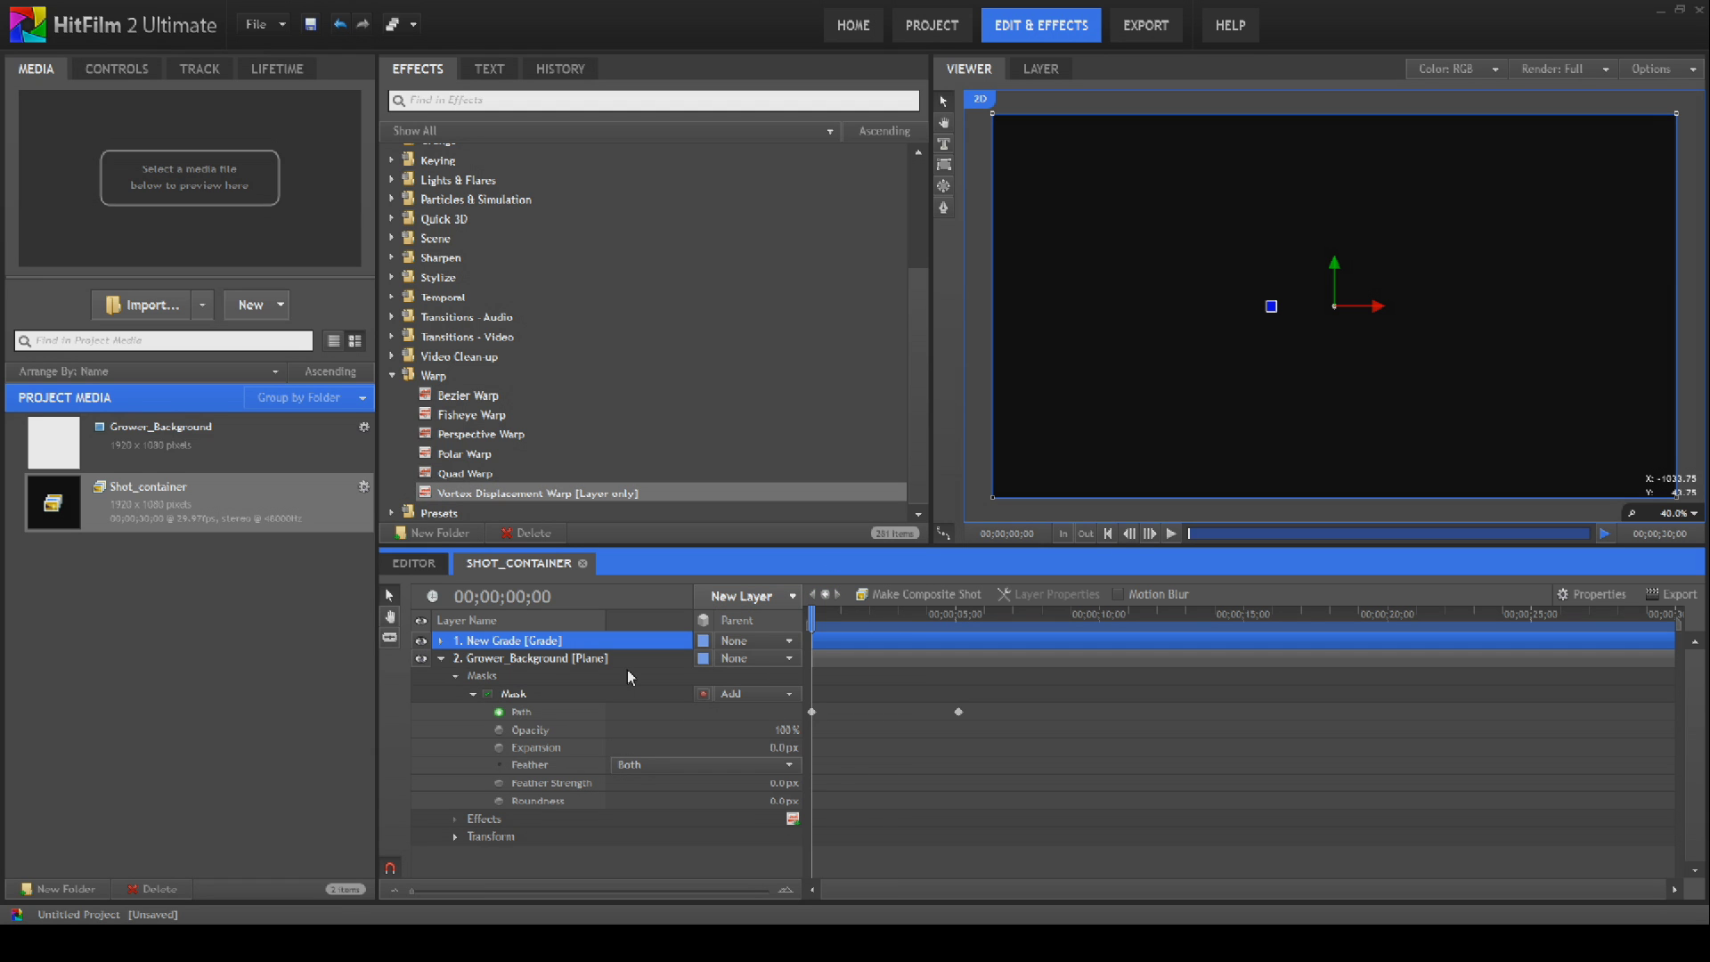
{"action": "right_click", "coordinate": [540, 641]}
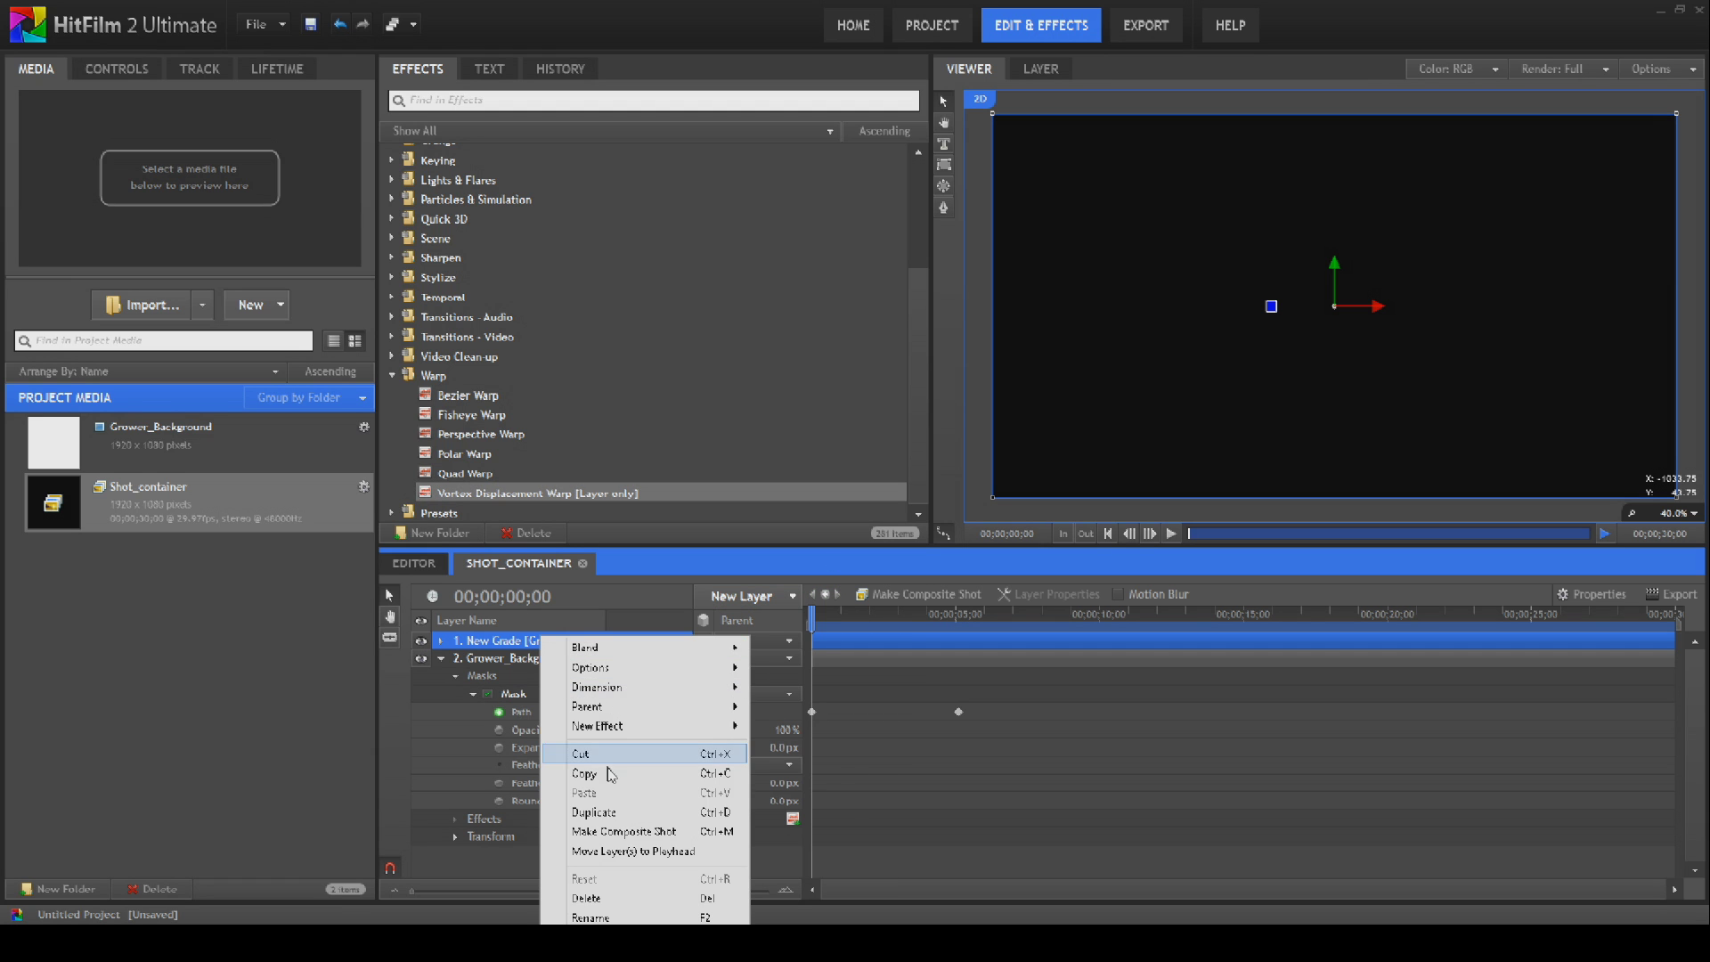
{"action": "left_click", "coordinate": [636, 918]}
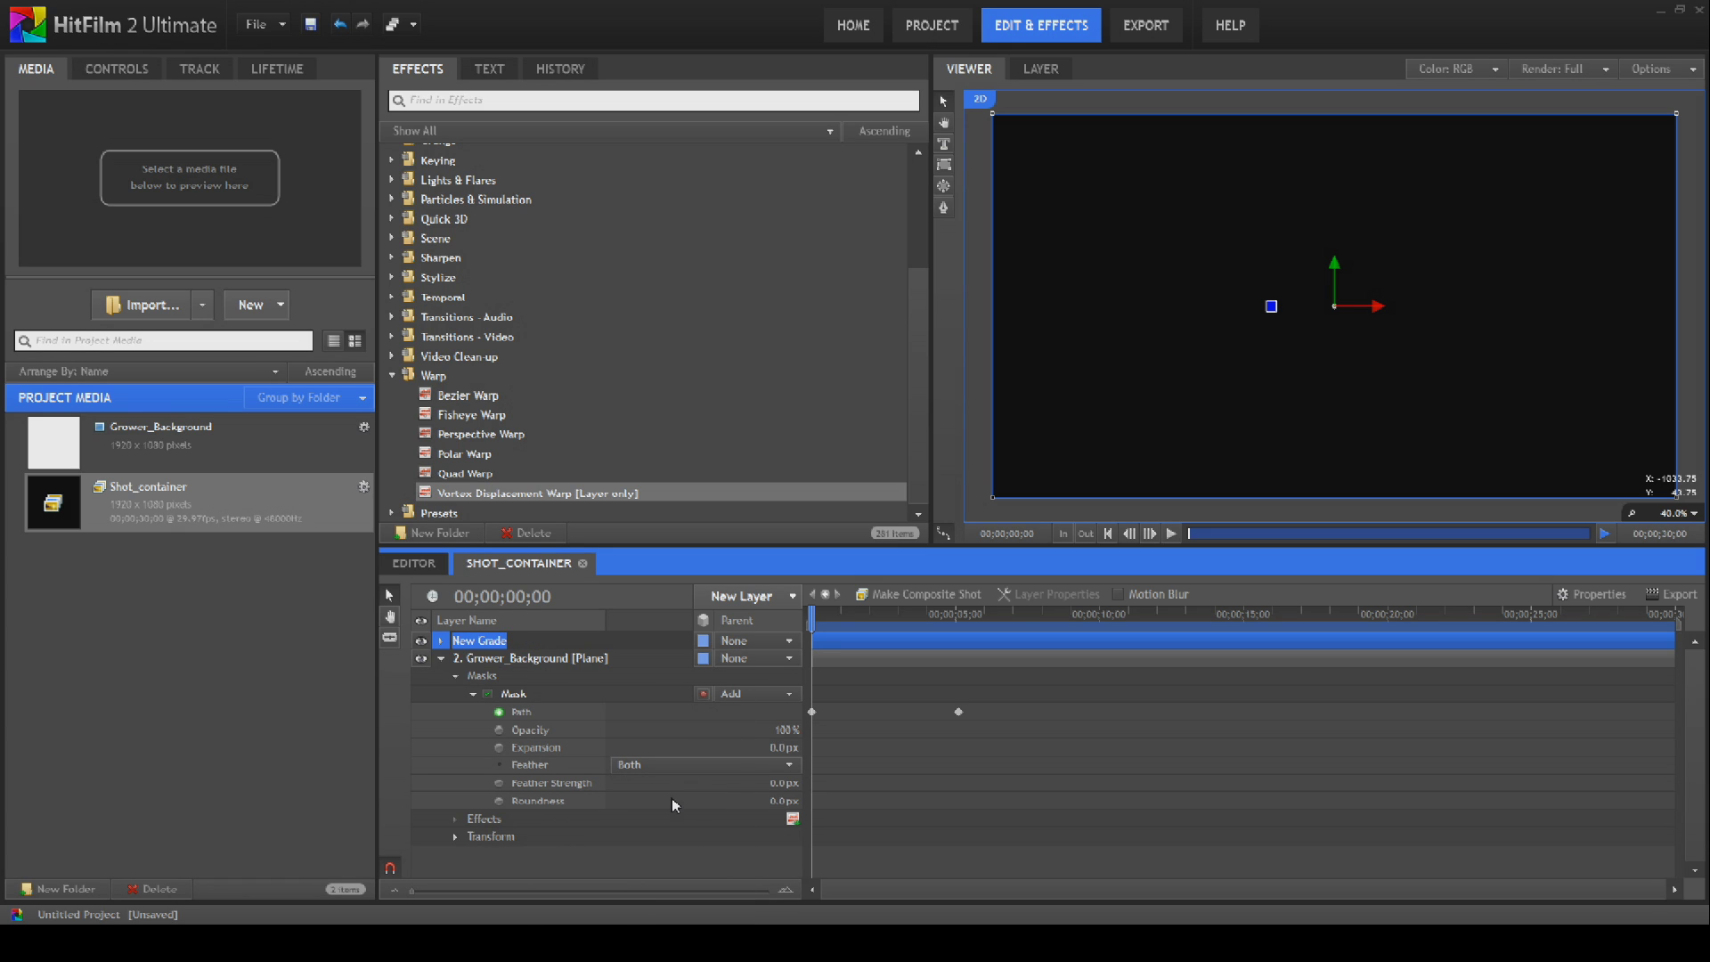
{"action": "type", "text": "Shaping"}
{"action": "key", "text": "Return"}
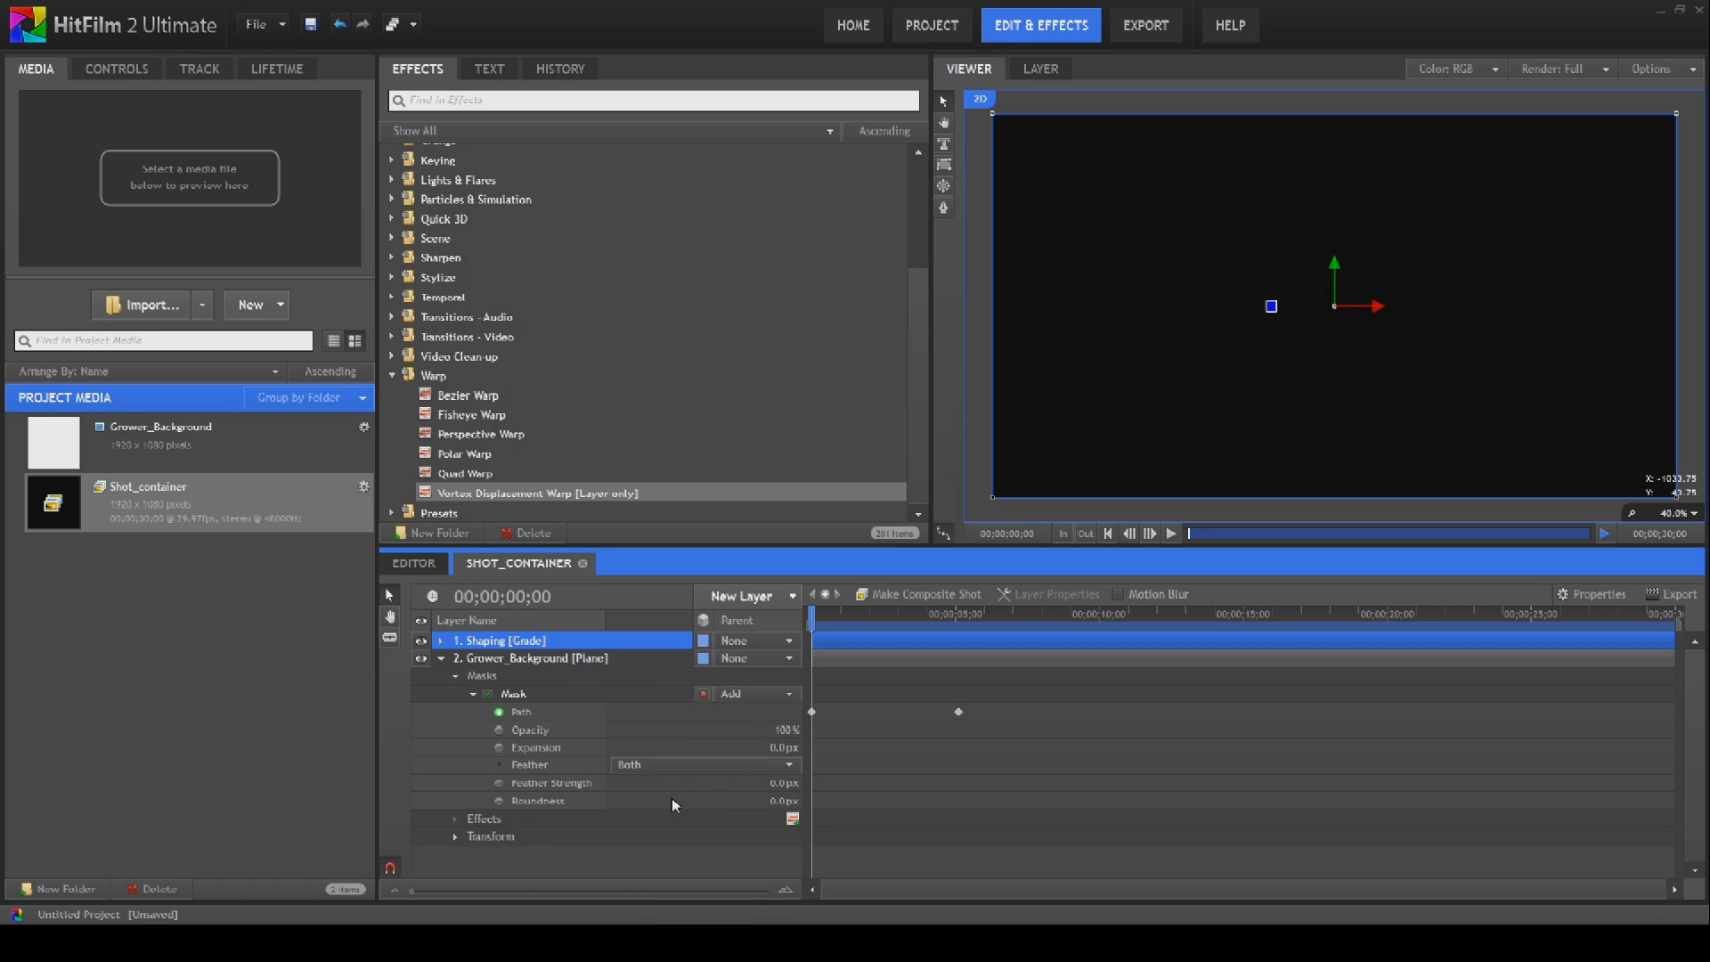
{"action": "left_click", "coordinate": [443, 659]}
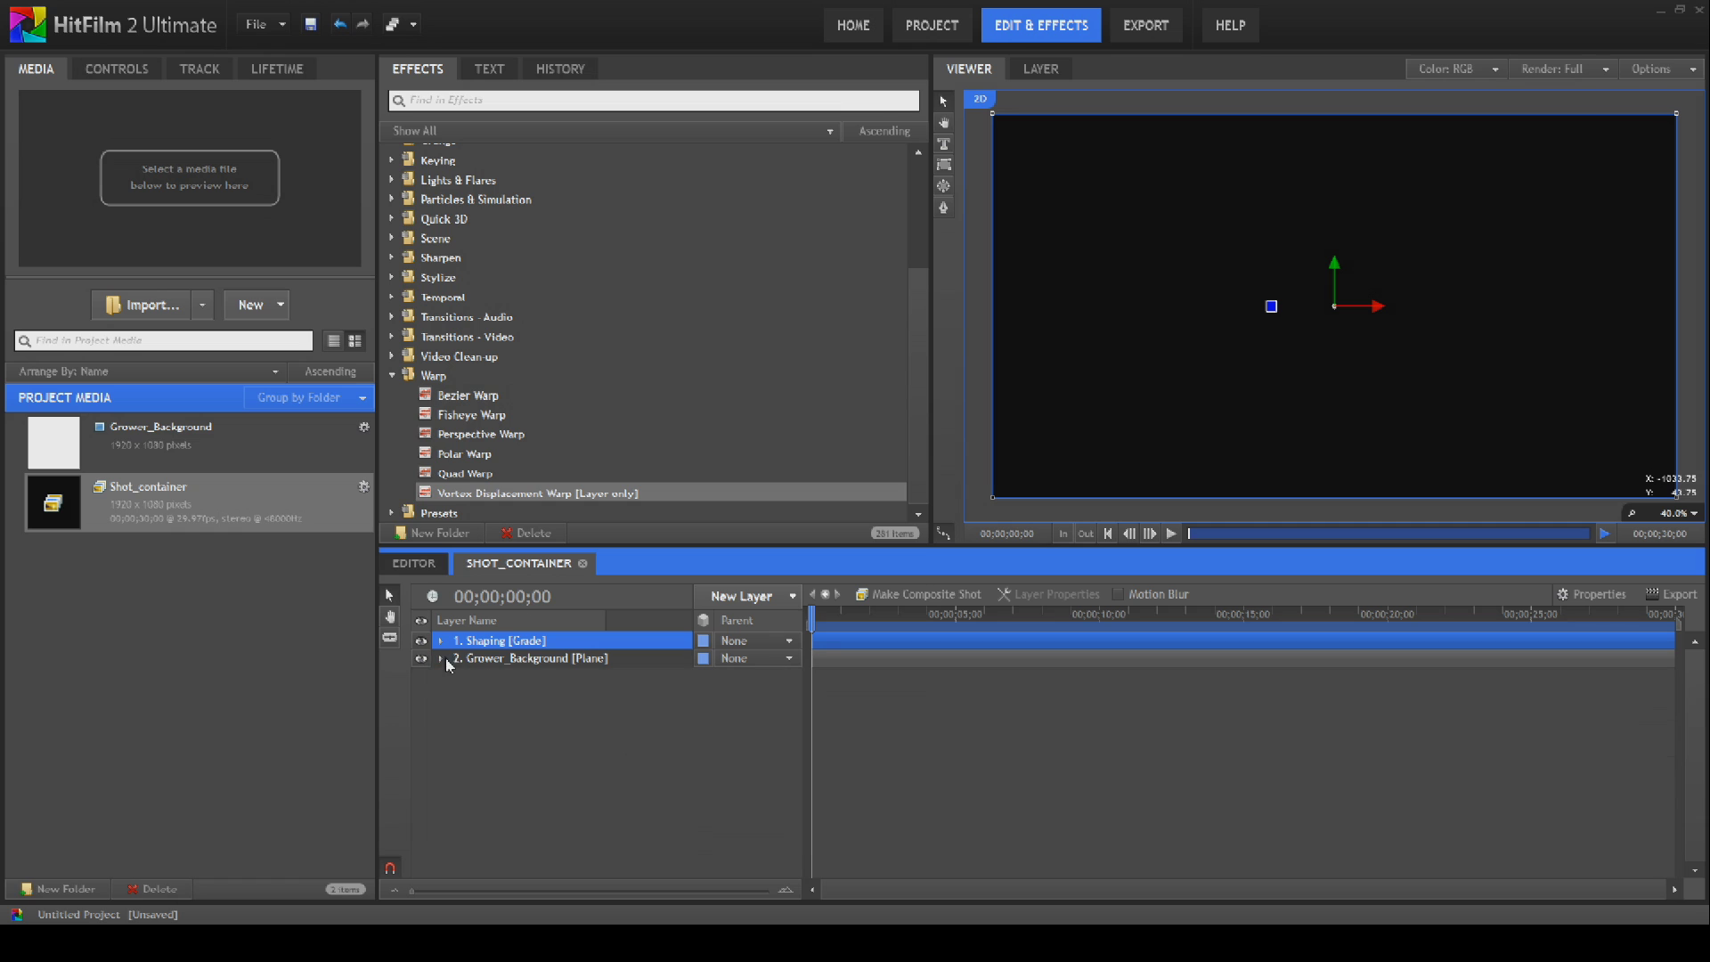
{"action": "left_click", "coordinate": [441, 641]}
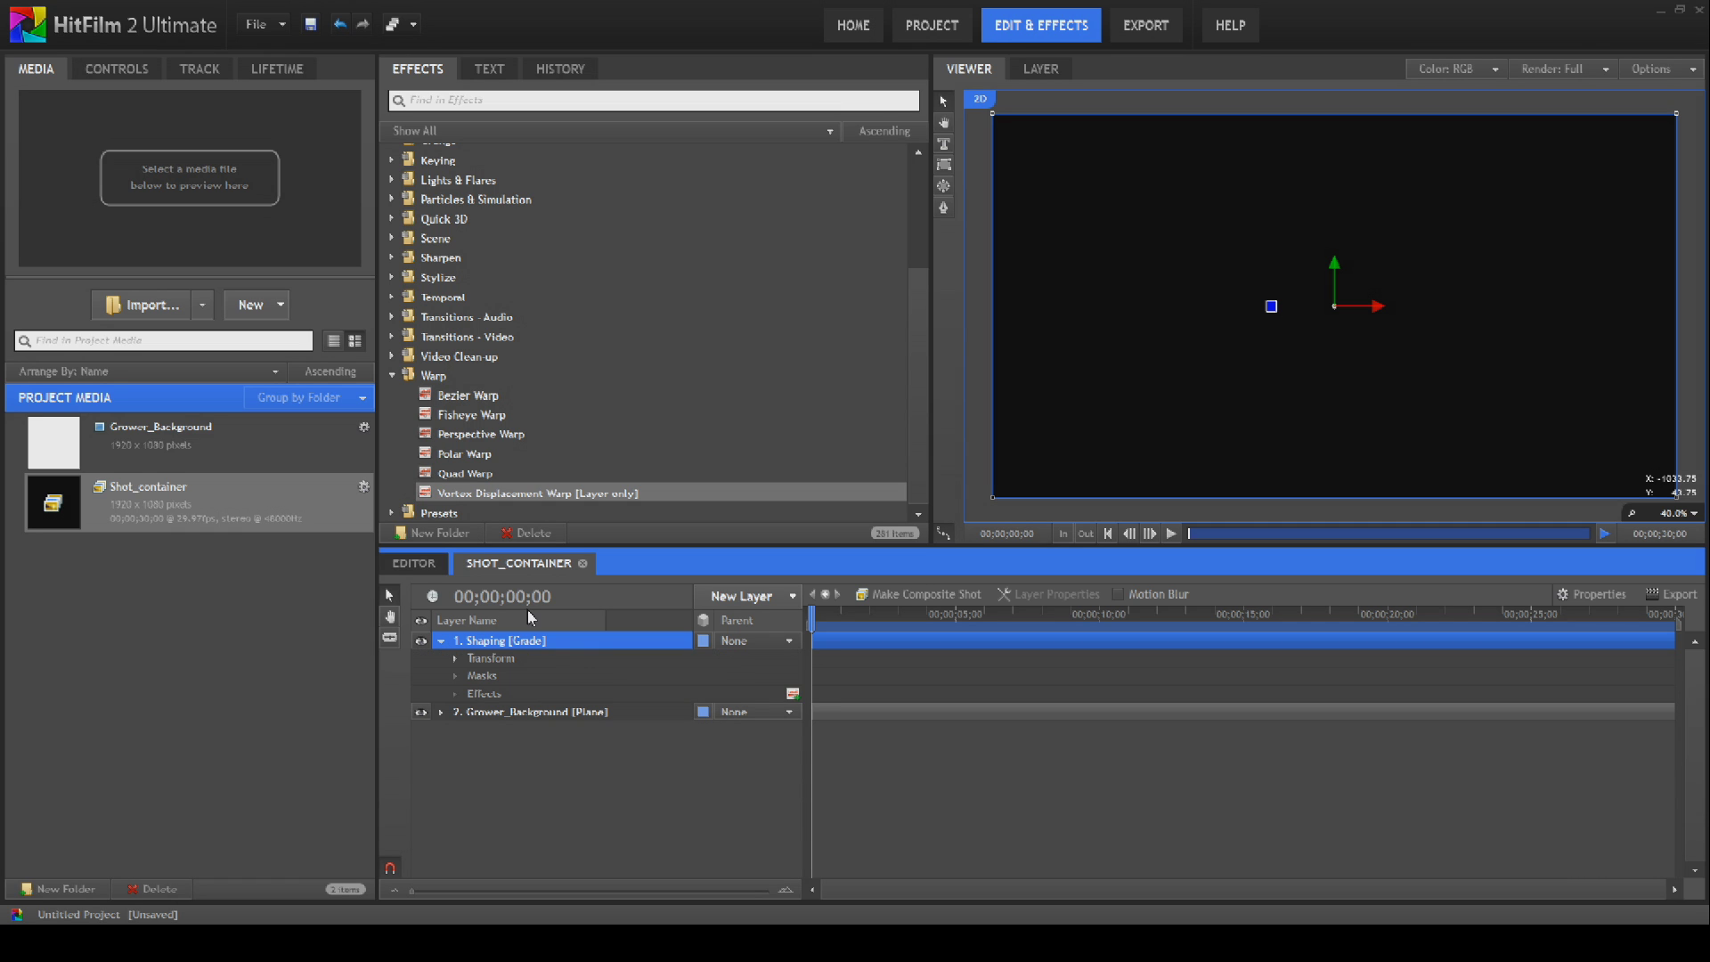
Step: Apply Vortex Displacement Warp to the Shaping layer and rename it Curve 1
{"action": "left_click", "coordinate": [531, 494]}
{"action": "left_click_drag", "start_coordinate": [531, 495], "coordinate": [532, 703]}
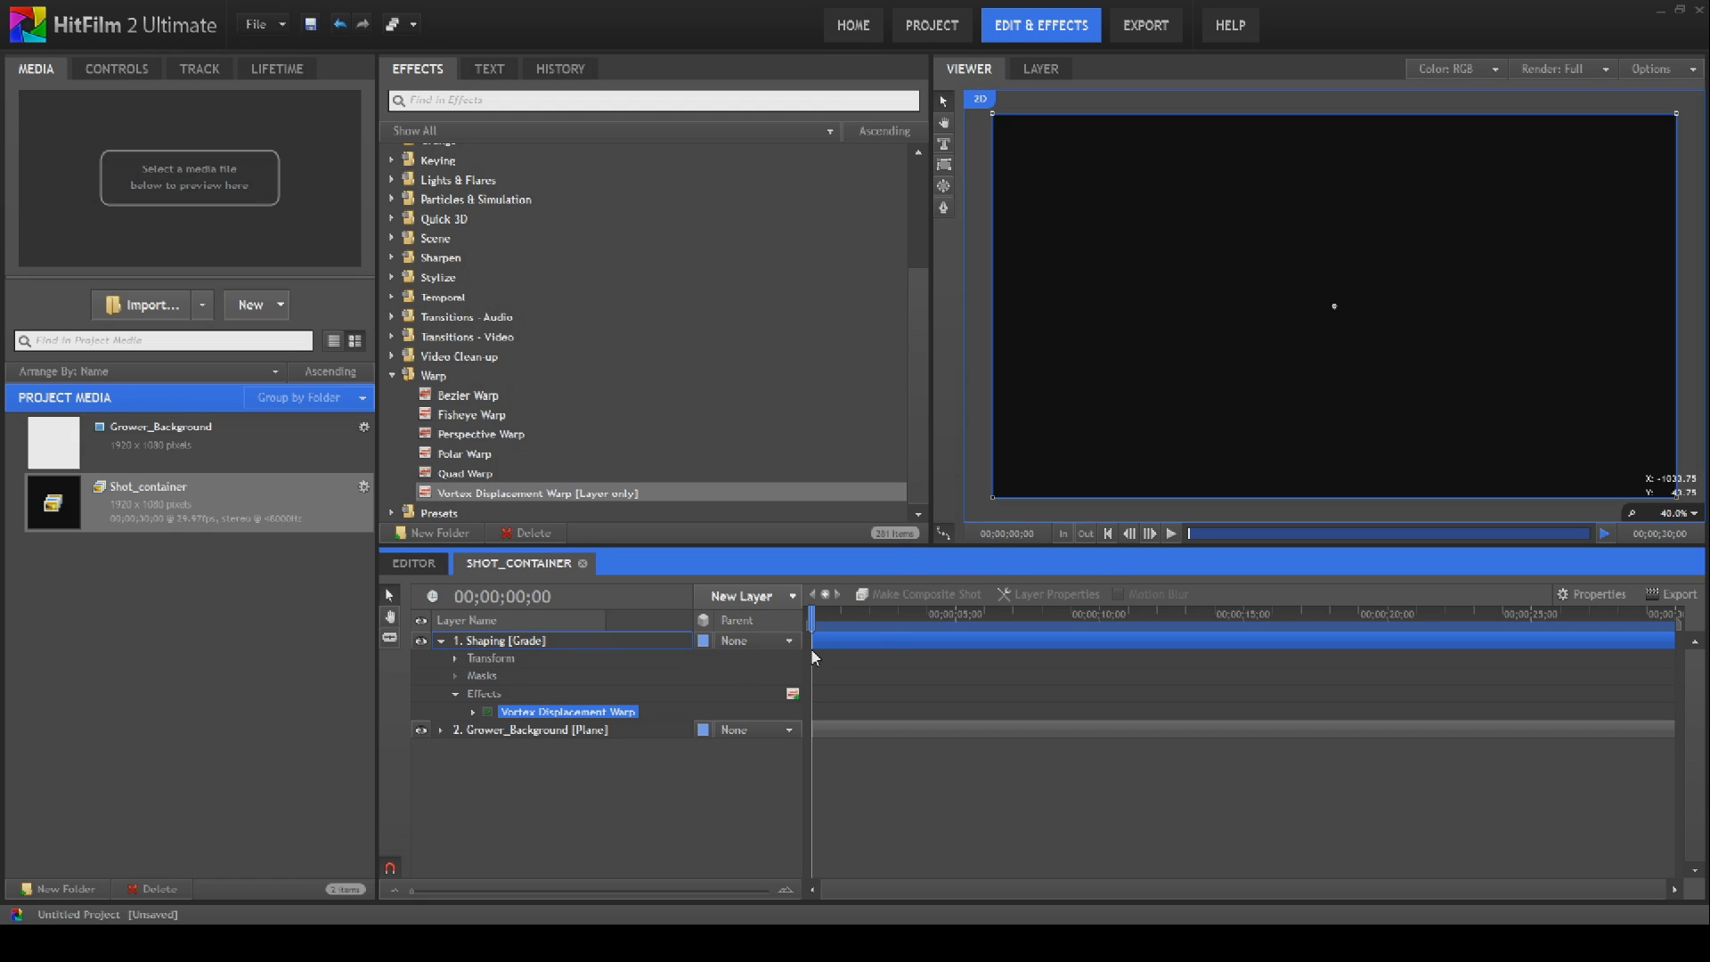
{"action": "right_click", "coordinate": [531, 712]}
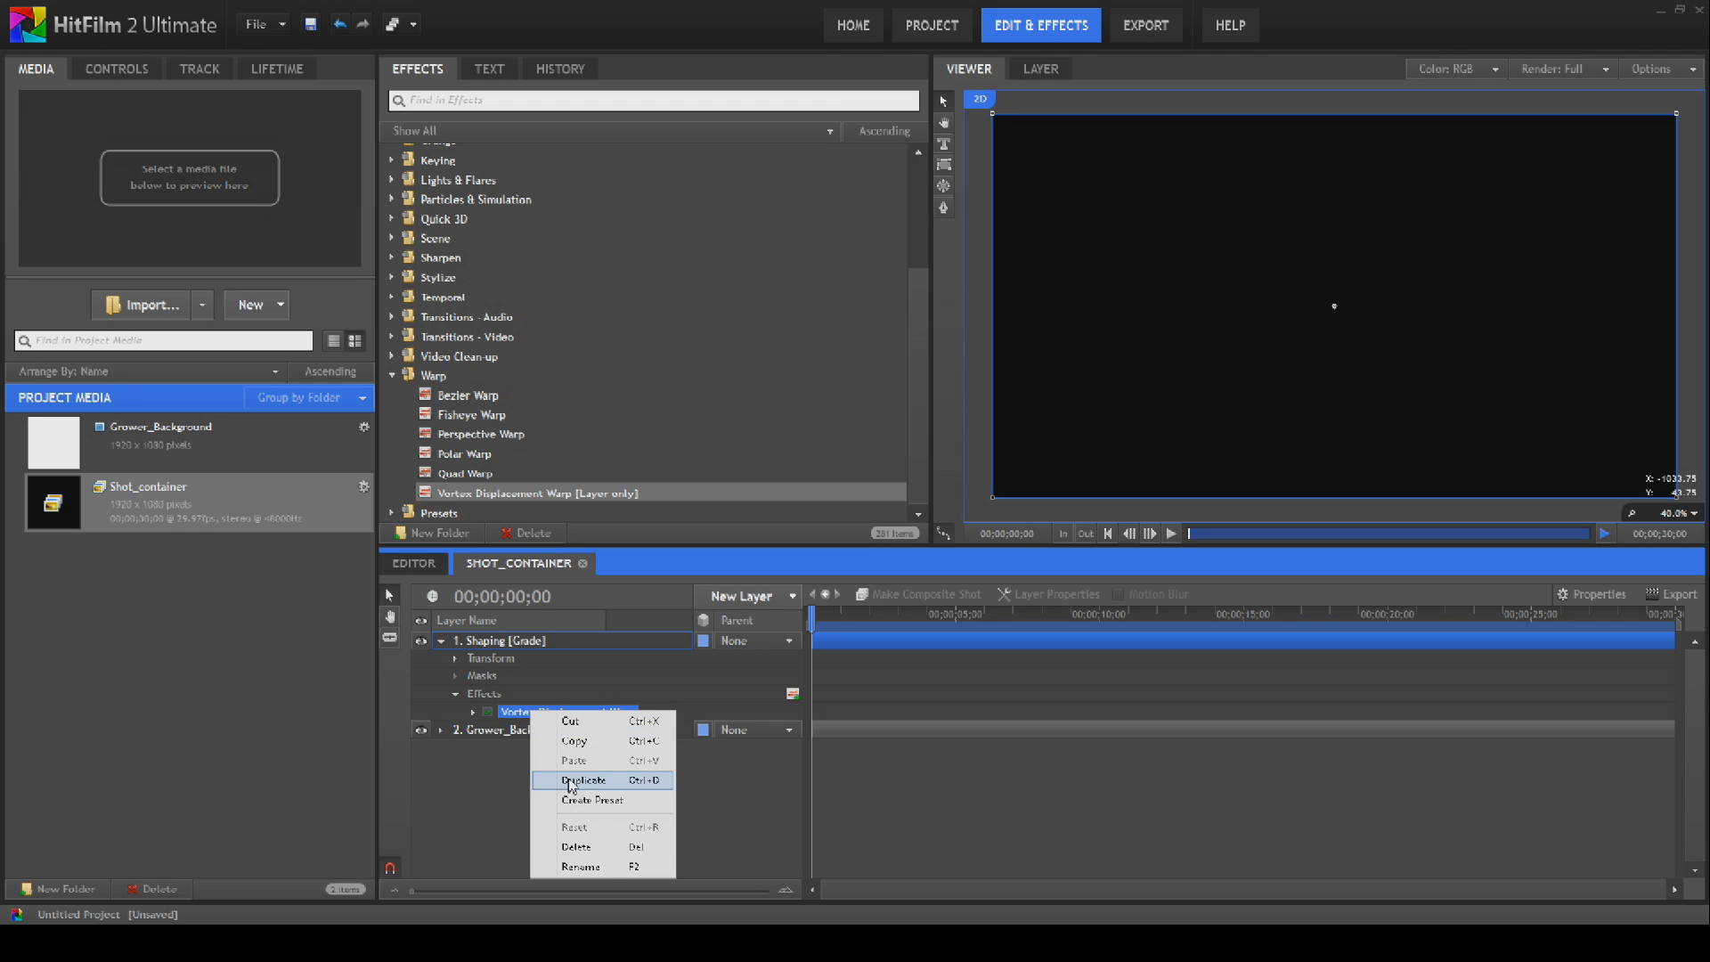
{"action": "left_click", "coordinate": [606, 868]}
{"action": "type", "text": "Curve 1"}
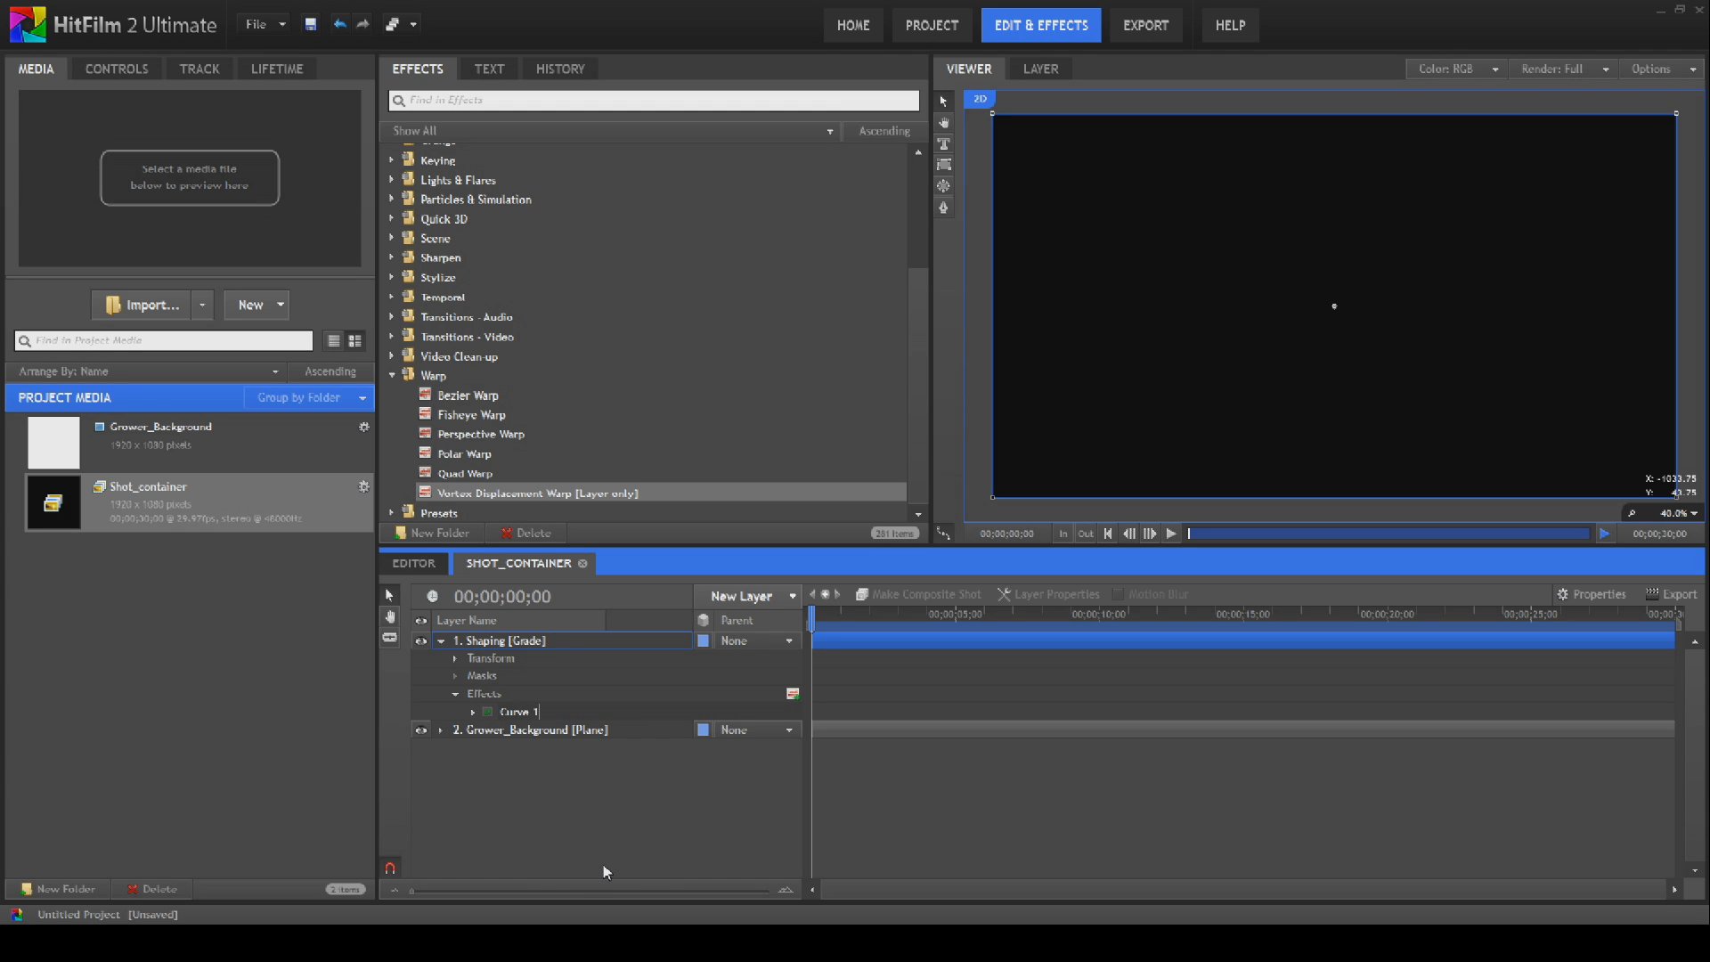
{"action": "key", "text": "Return"}
Step: Play back the shot to preview the curling stroke, then select Curve 1
{"action": "left_click", "coordinate": [1274, 320]}
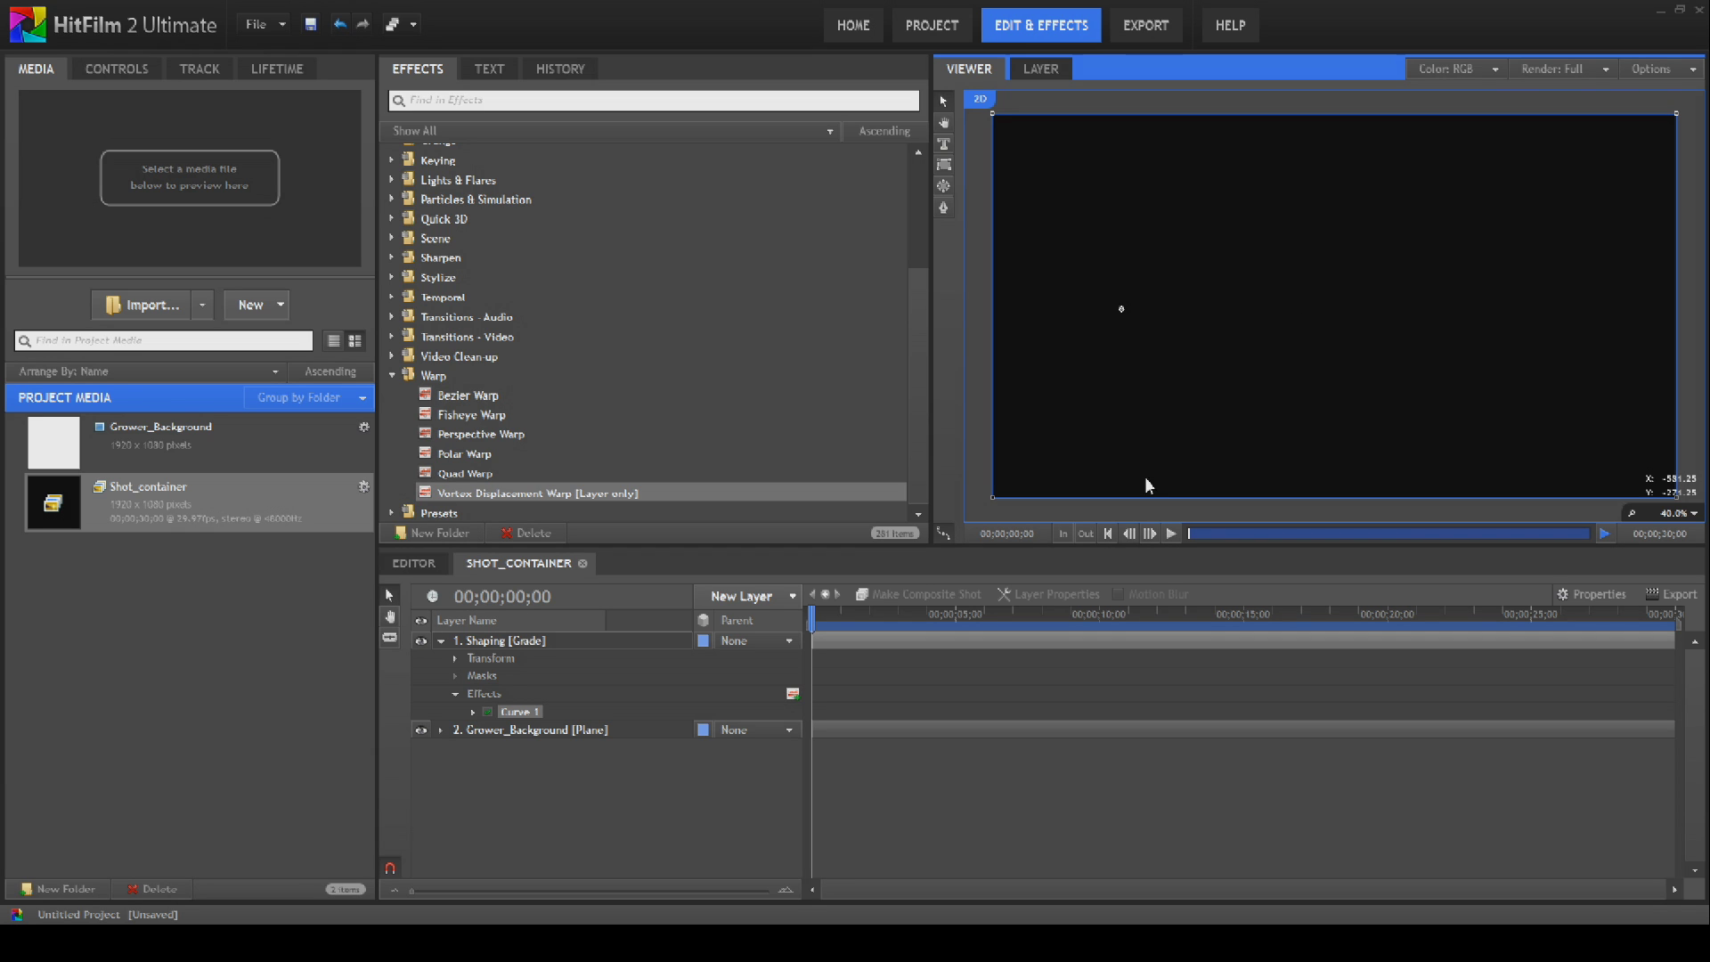
{"action": "left_click", "coordinate": [1169, 537]}
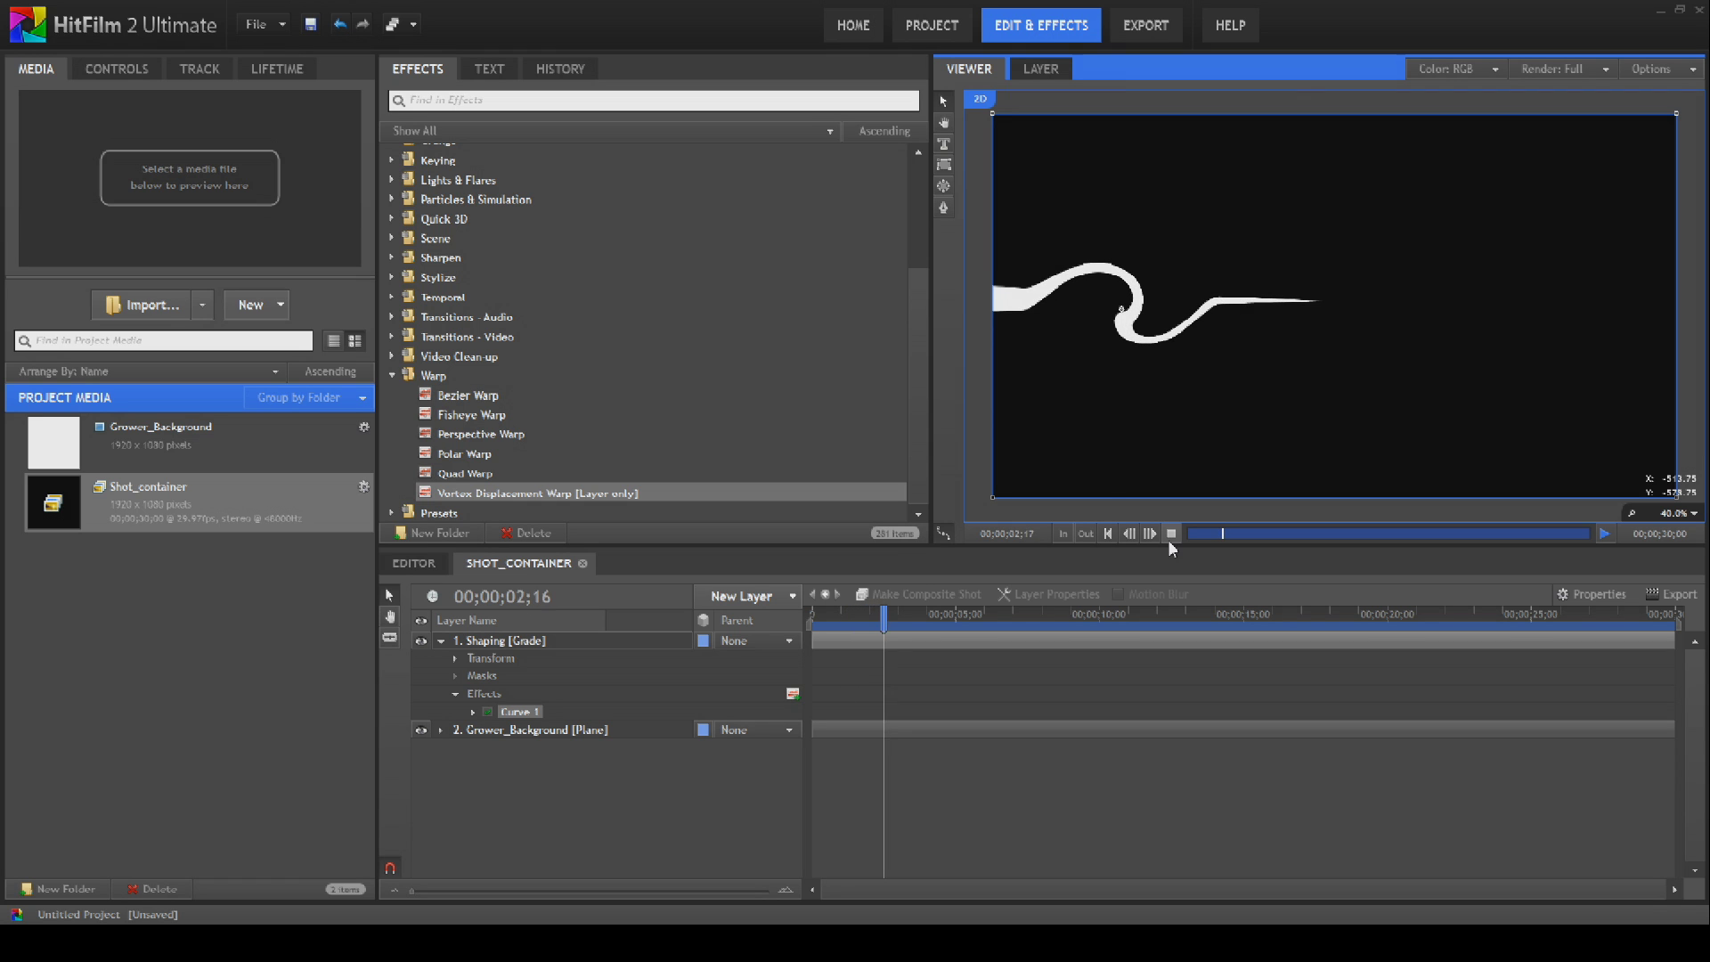
{"action": "left_click", "coordinate": [1169, 534]}
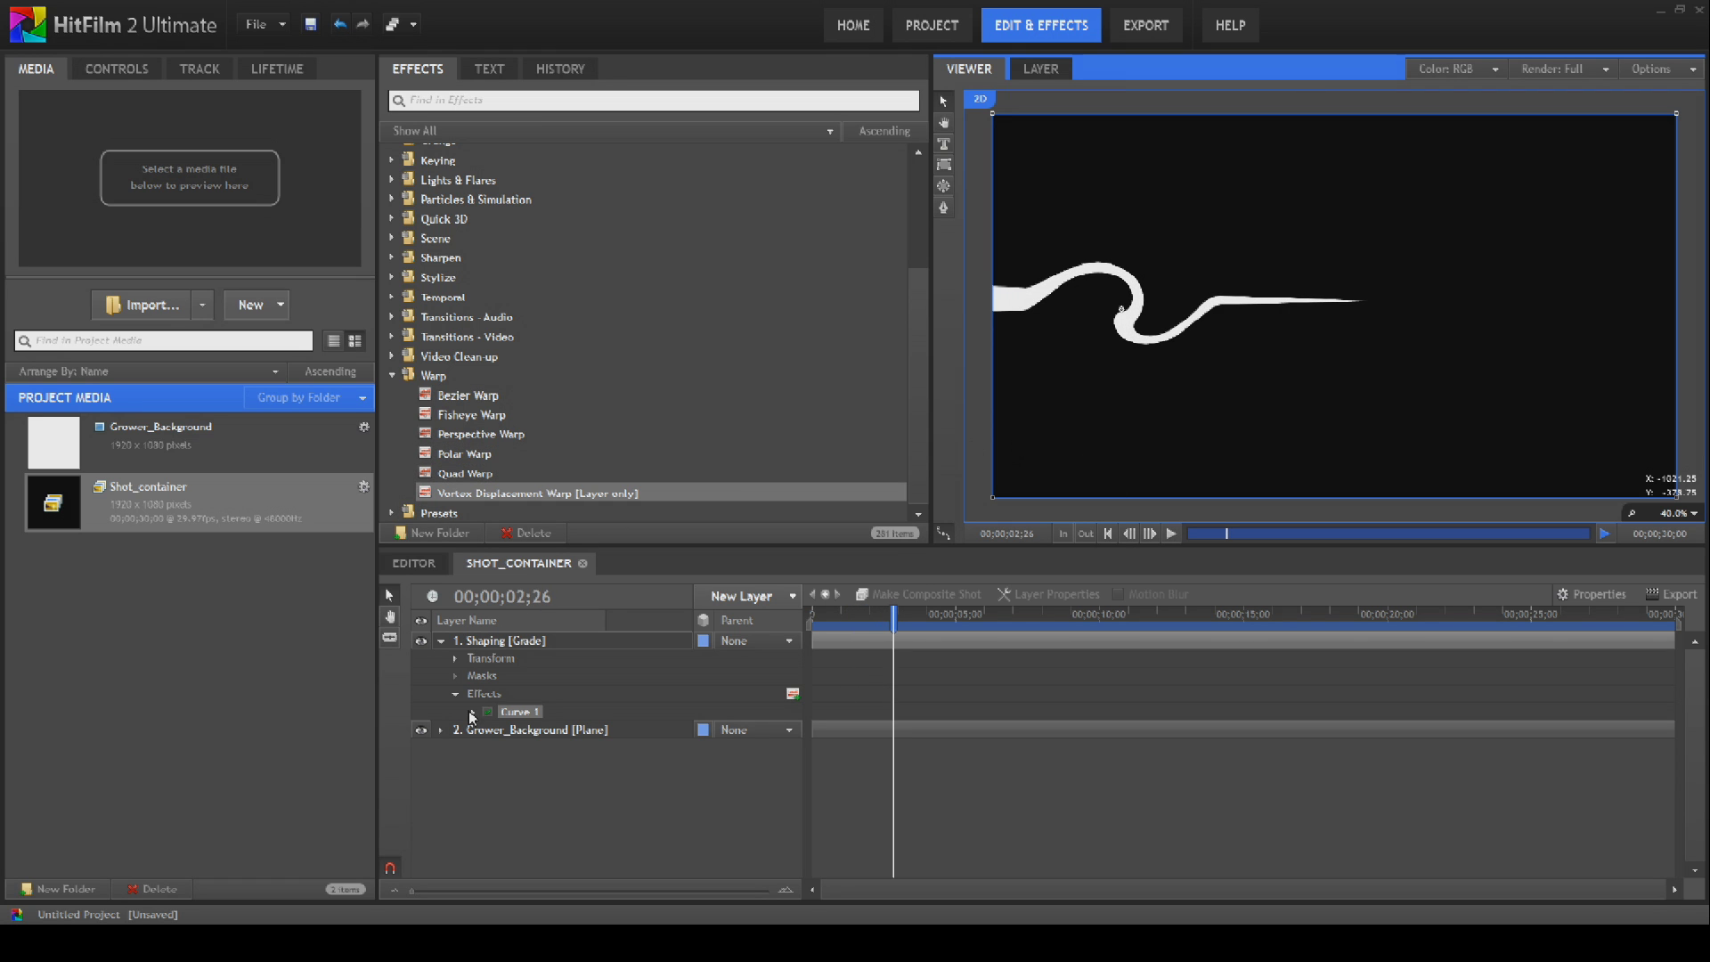
{"action": "left_click", "coordinate": [514, 713]}
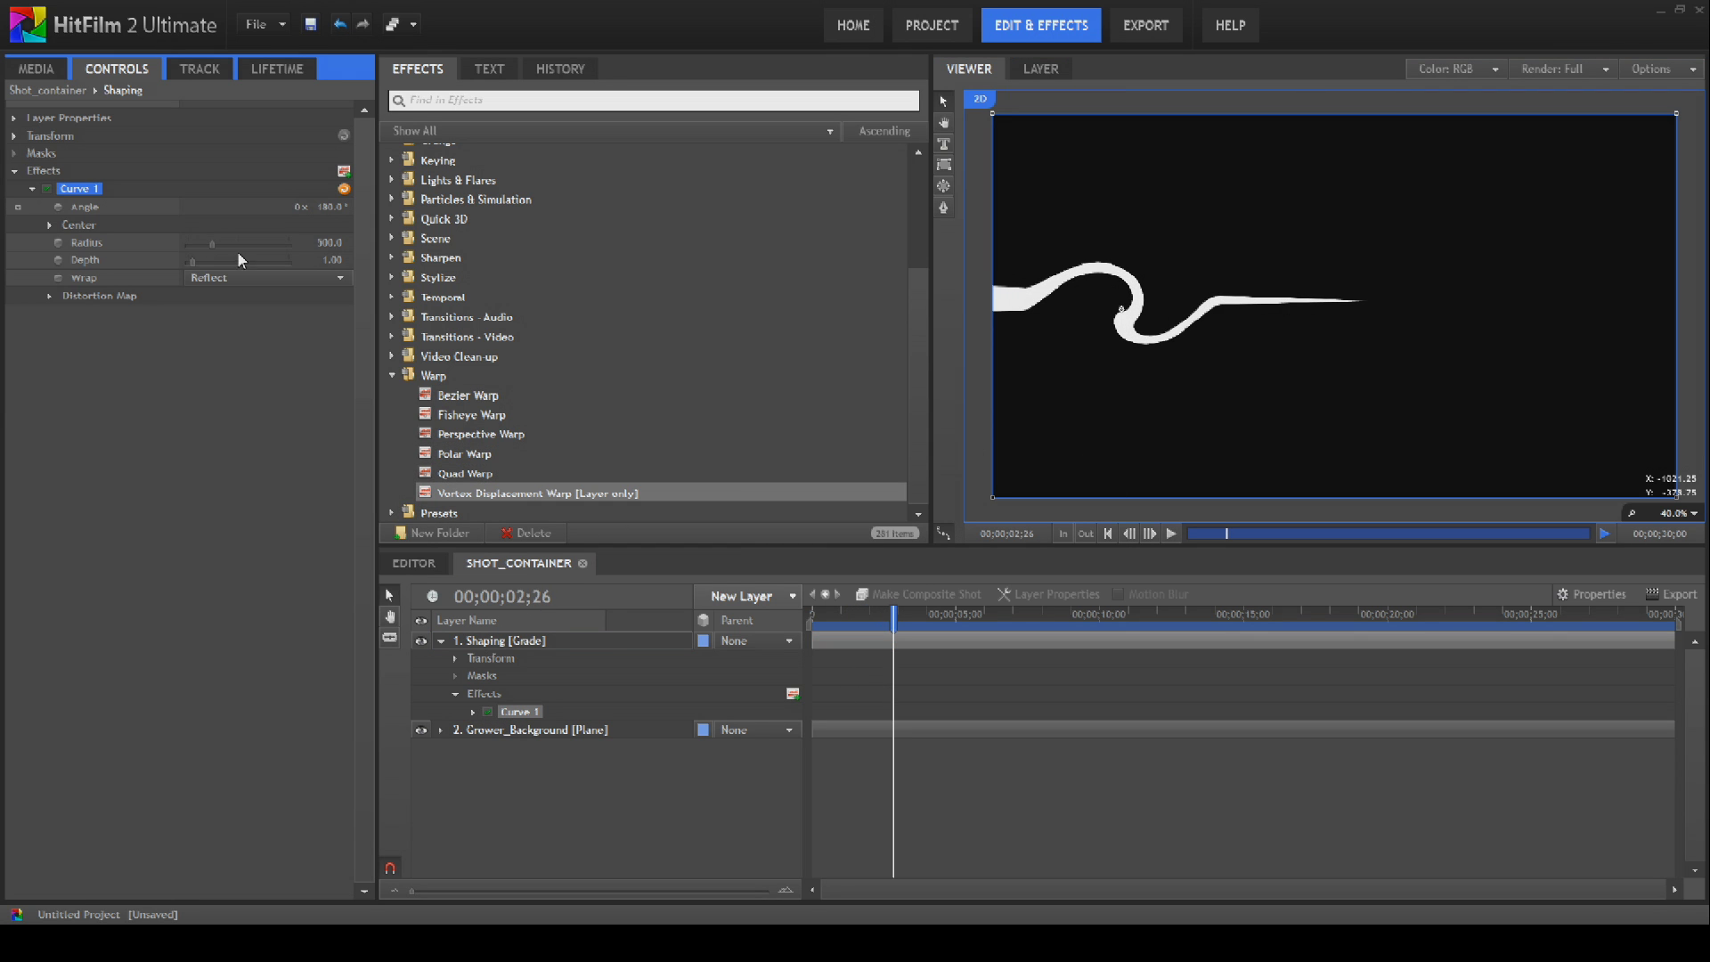
Step: Set Curve 1's radius to 840.7 and depth to 0.61, then play to check the curl
{"action": "left_click_drag", "start_coordinate": [196, 266], "coordinate": [221, 245]}
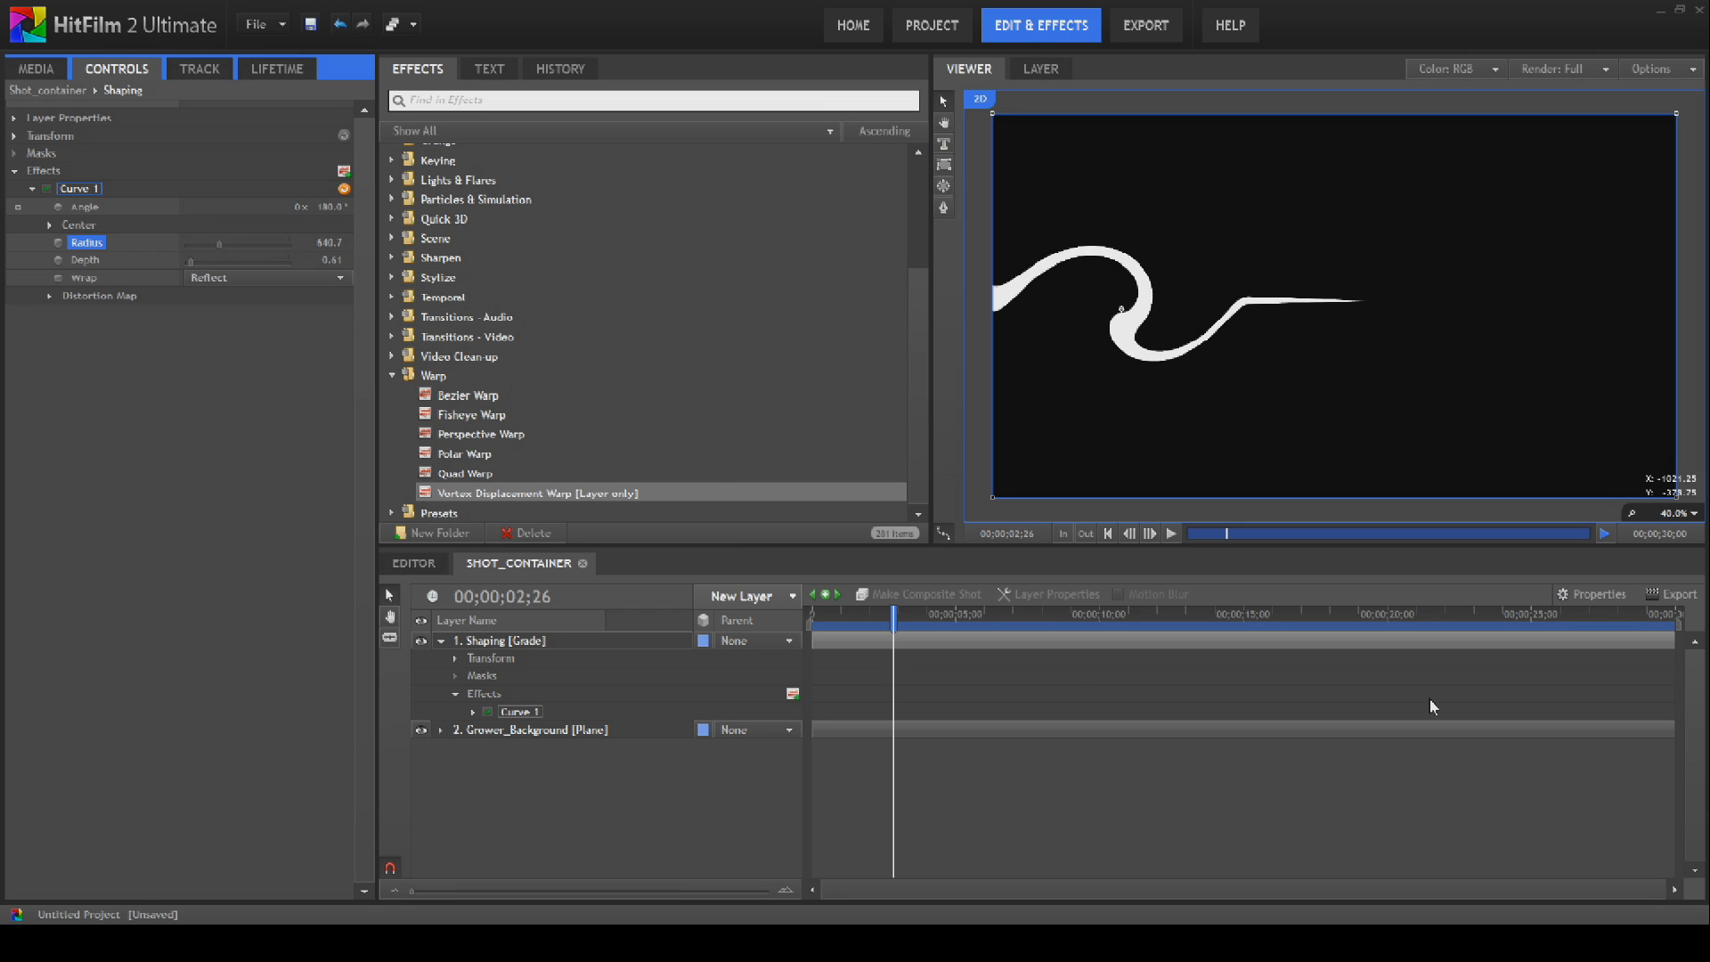
{"action": "left_click", "coordinate": [1171, 534]}
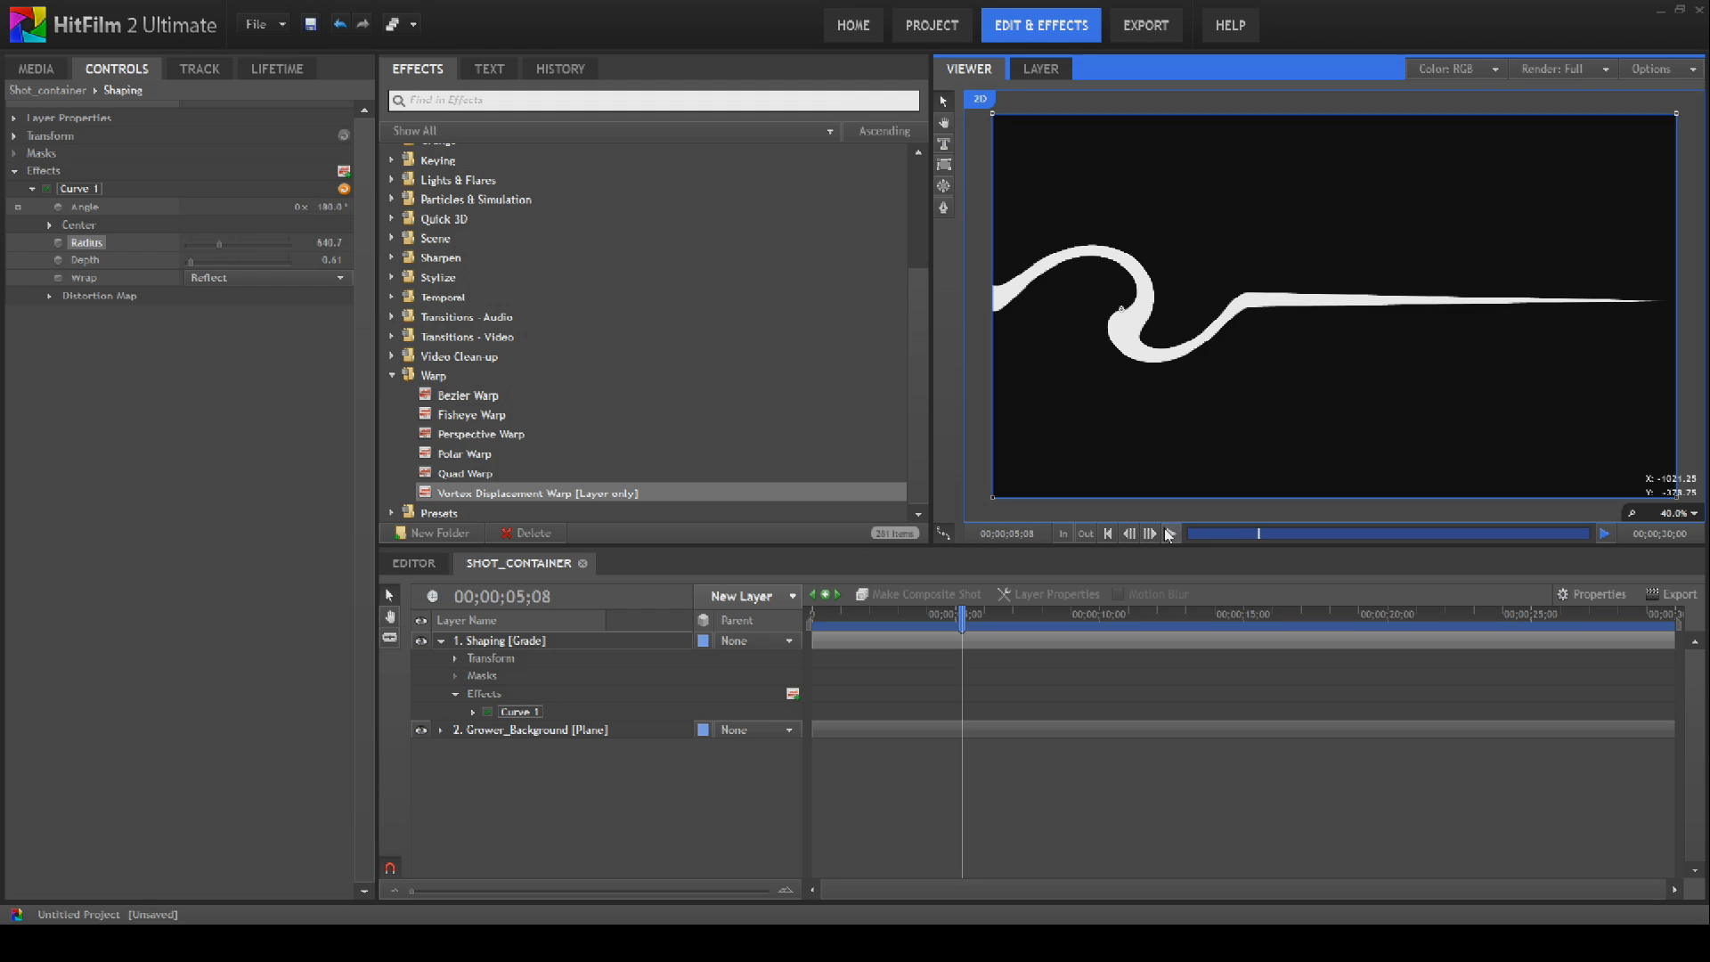
Step: Add a second Vortex Displacement Warp to Shaping and rename it Curve 2
{"action": "left_click_drag", "start_coordinate": [503, 492], "coordinate": [527, 733]}
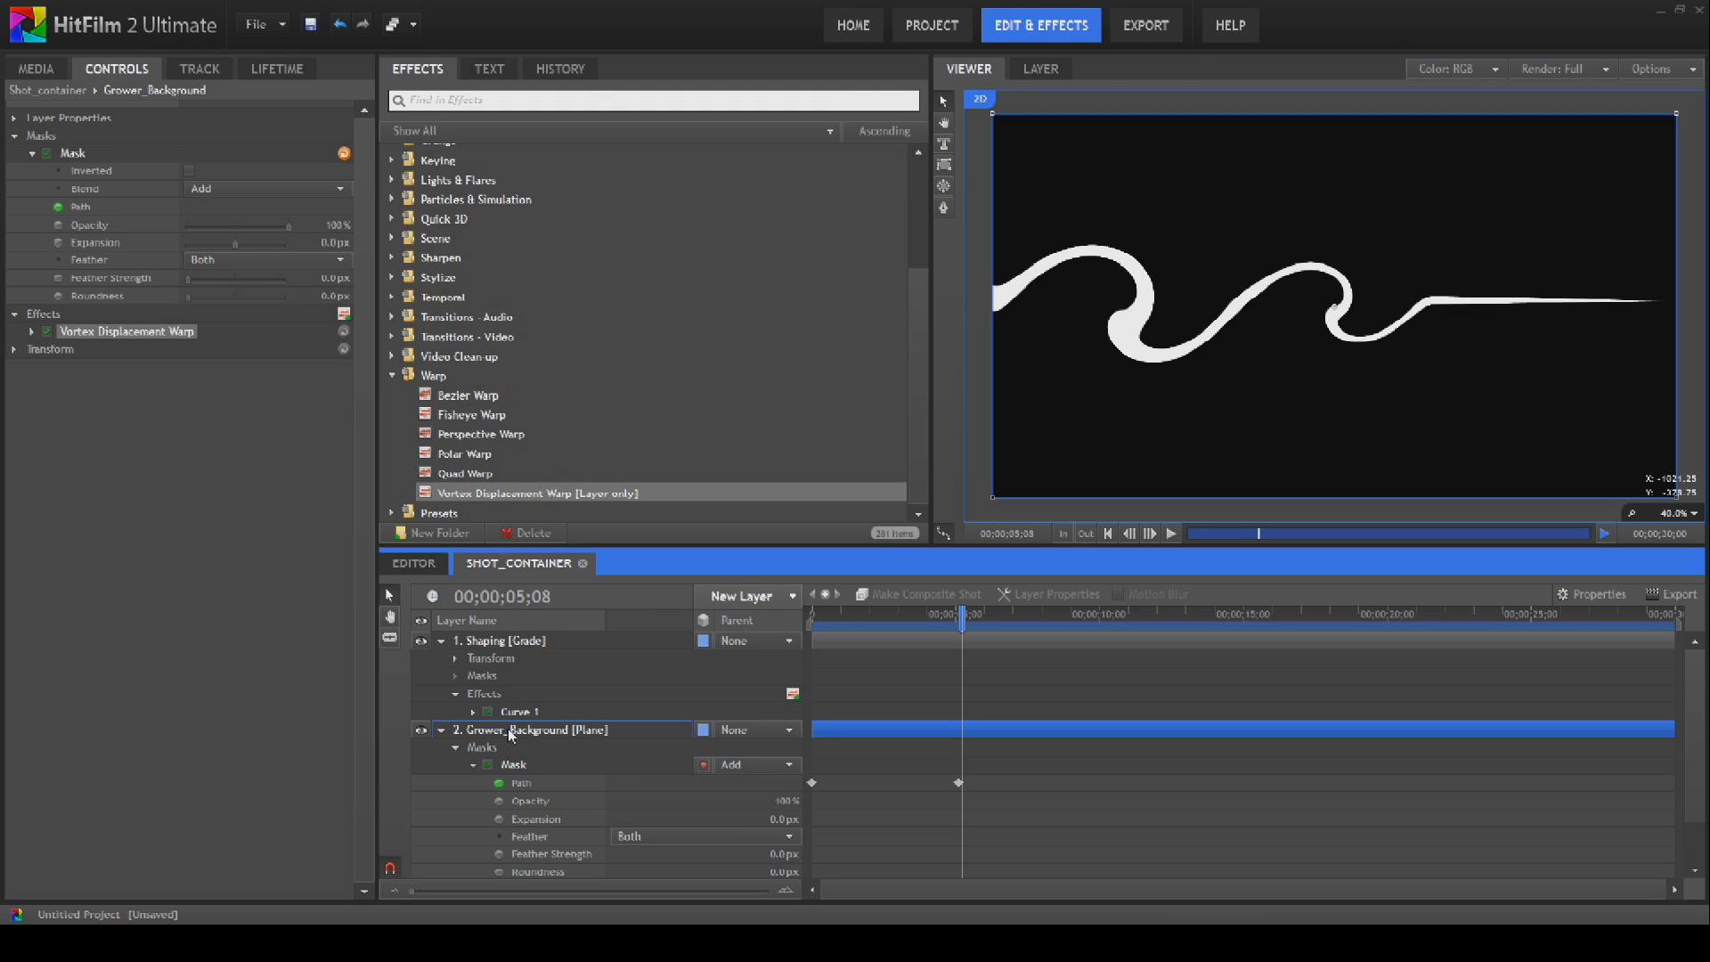
{"action": "left_click", "coordinate": [455, 751]}
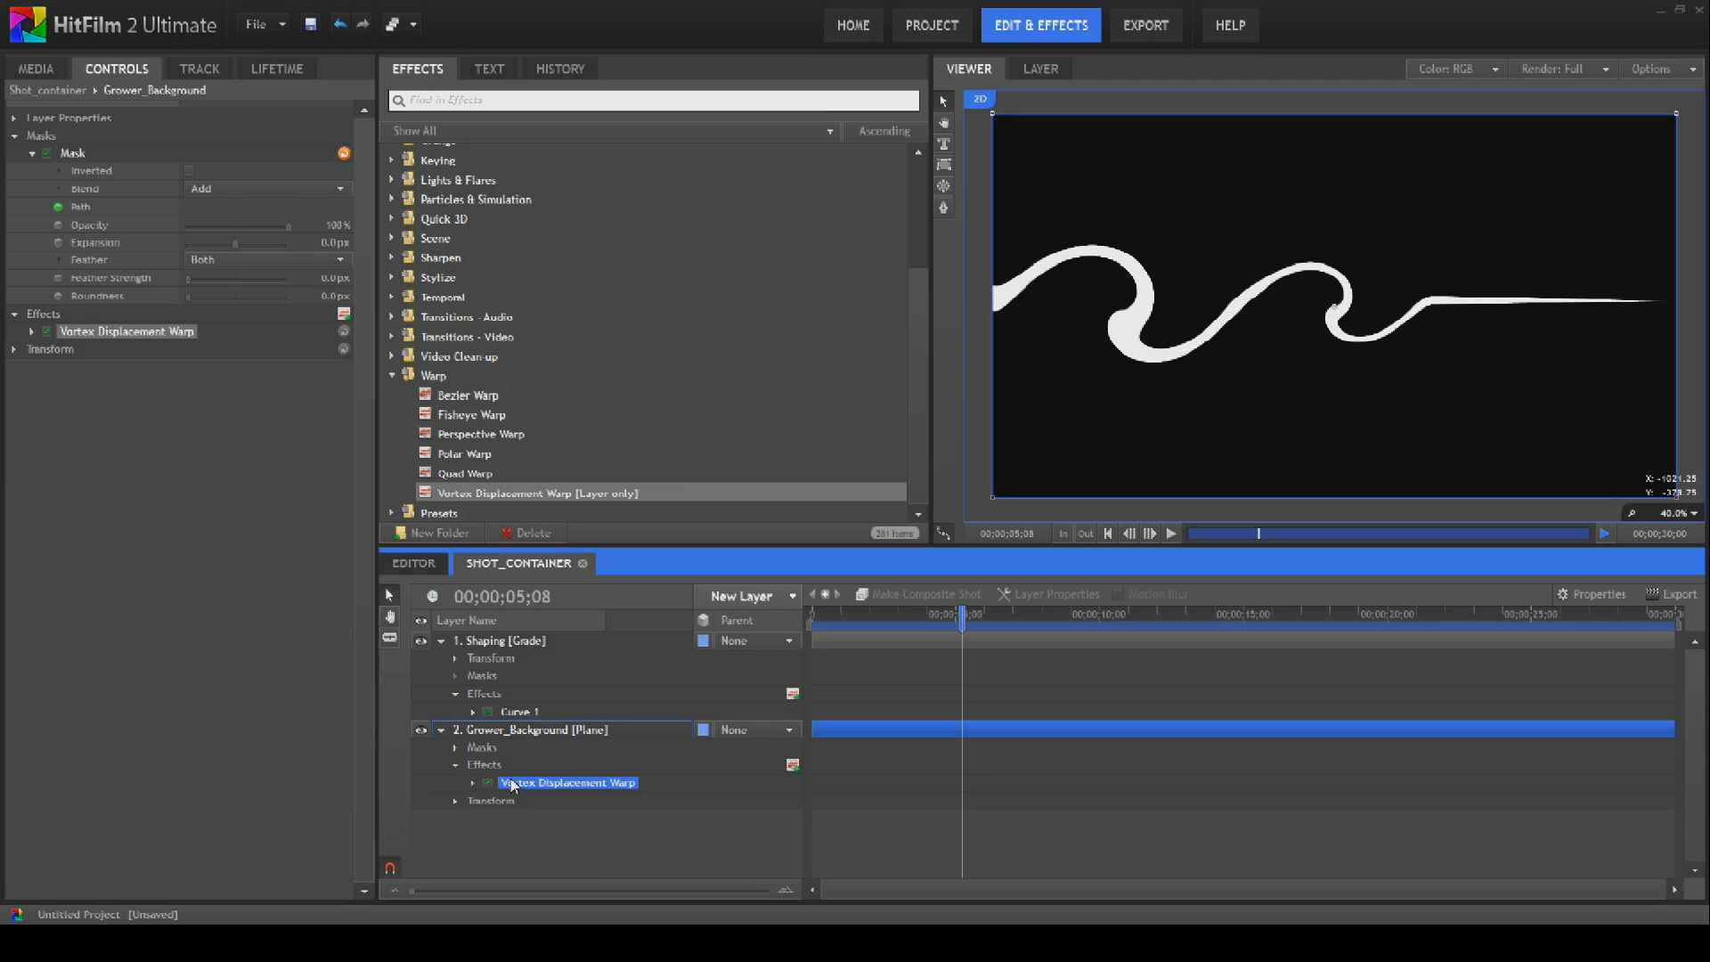
{"action": "left_click_drag", "start_coordinate": [516, 785], "coordinate": [530, 721]}
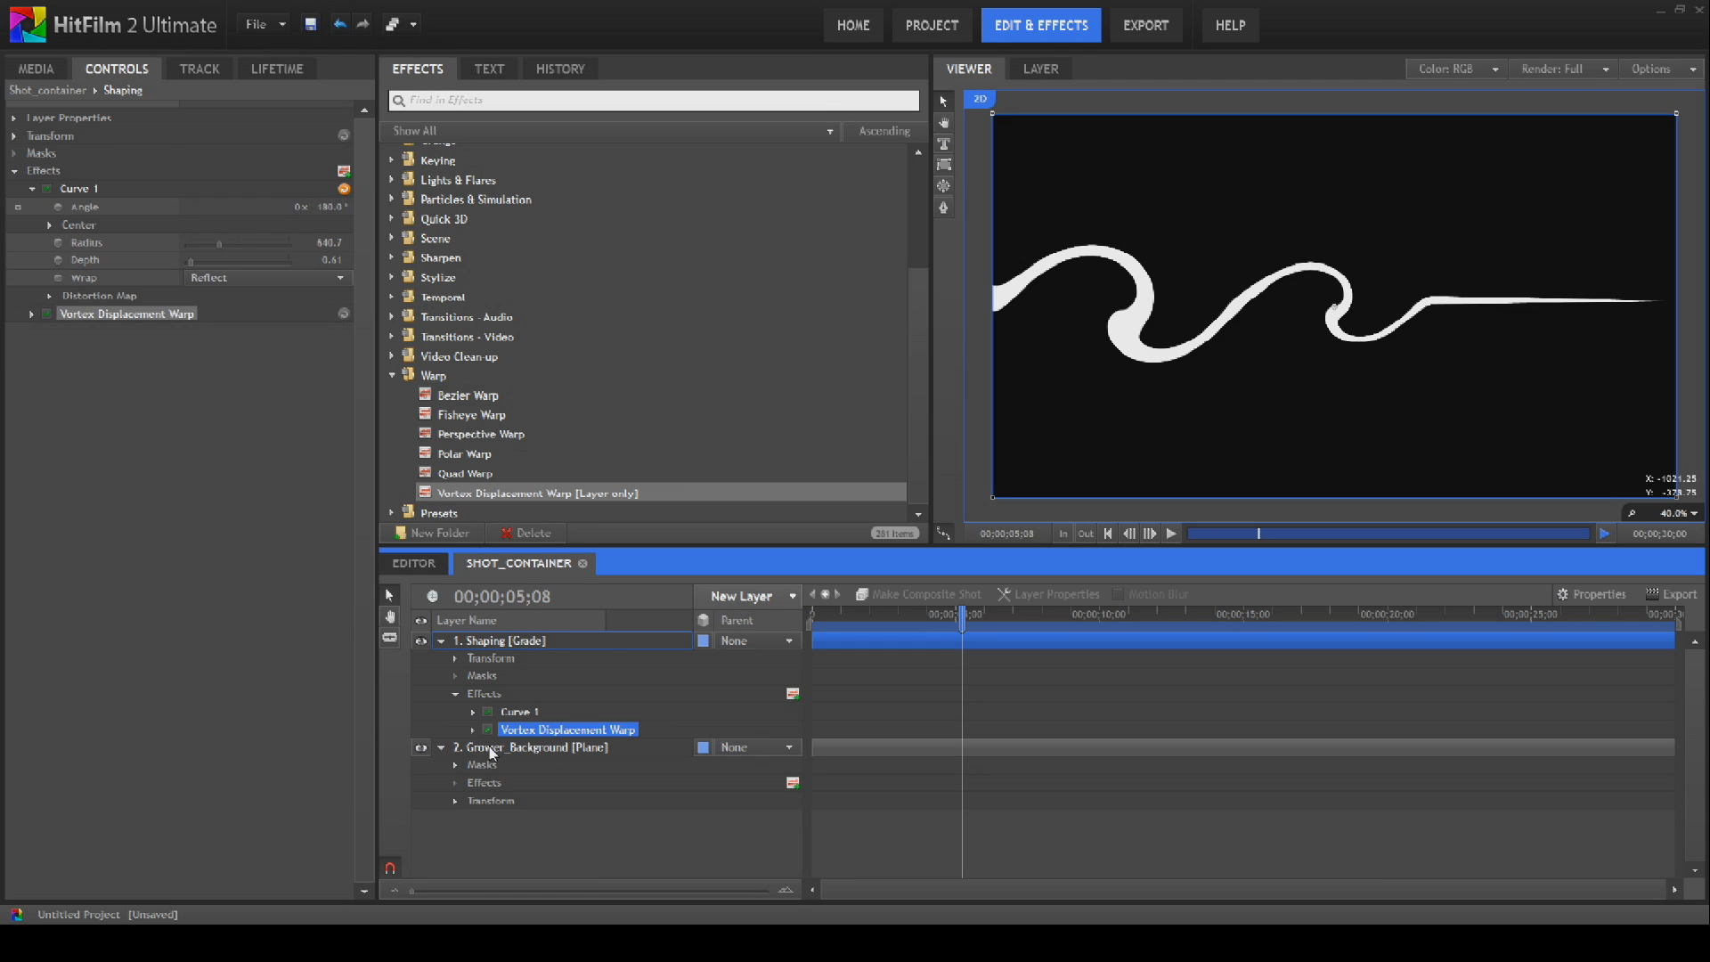
{"action": "right_click", "coordinate": [549, 730]}
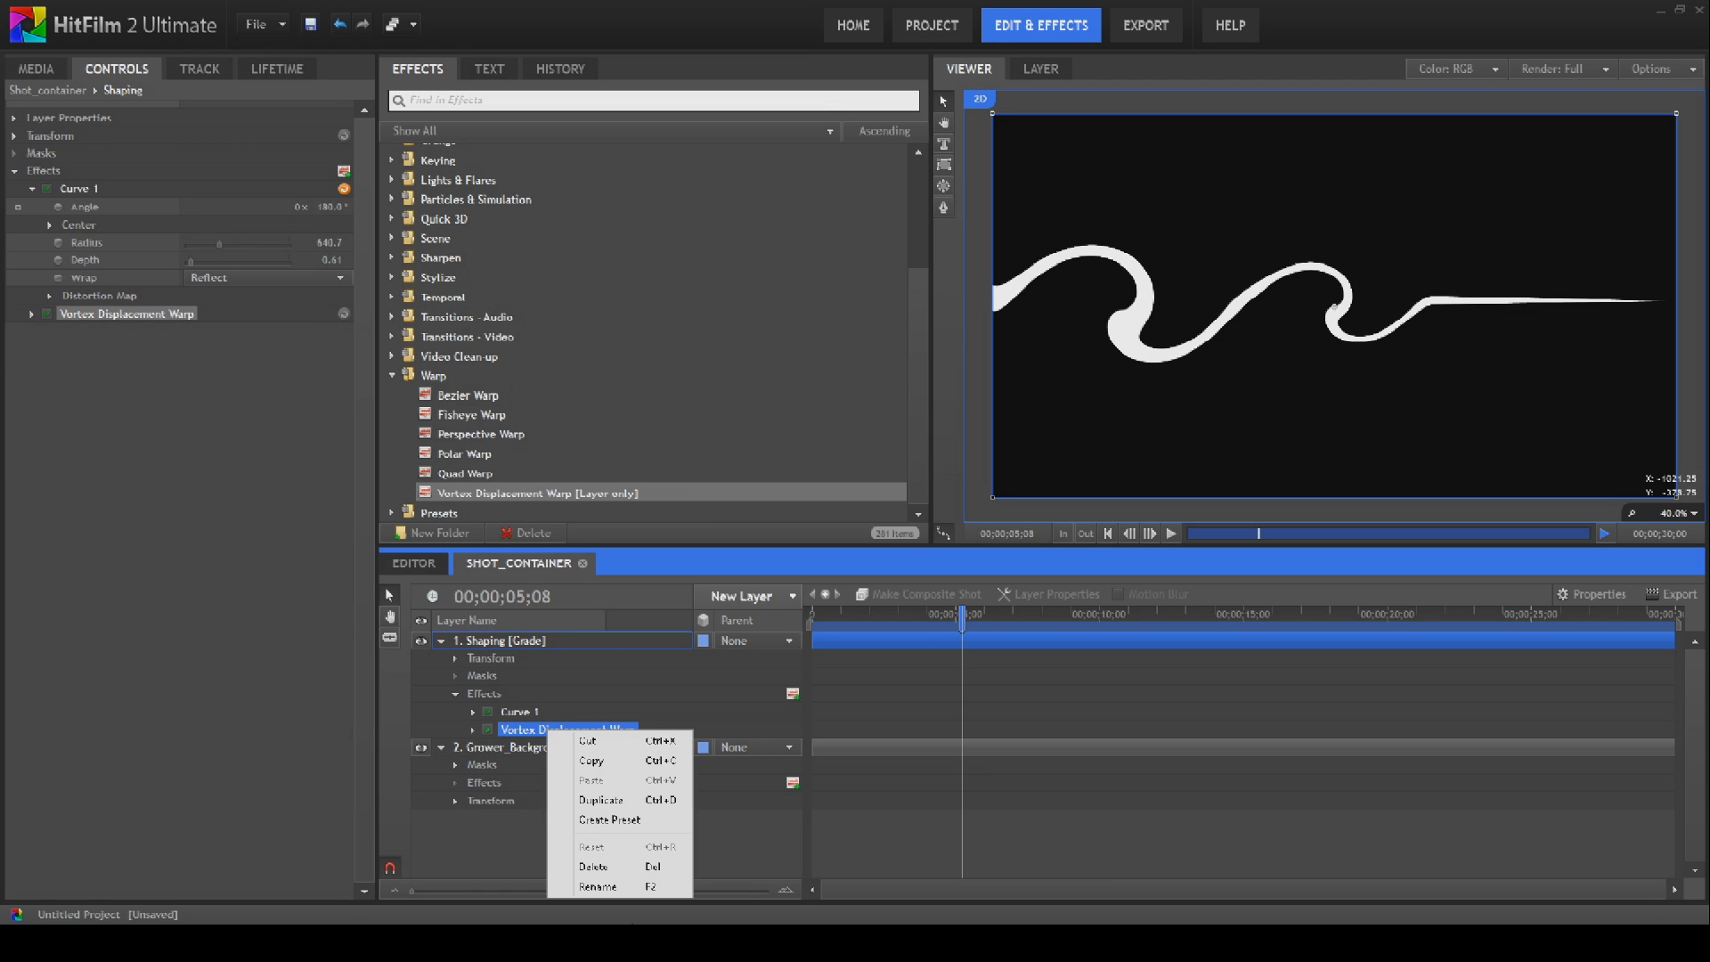
{"action": "left_click", "coordinate": [622, 884]}
{"action": "type", "text": "Curve 2"}
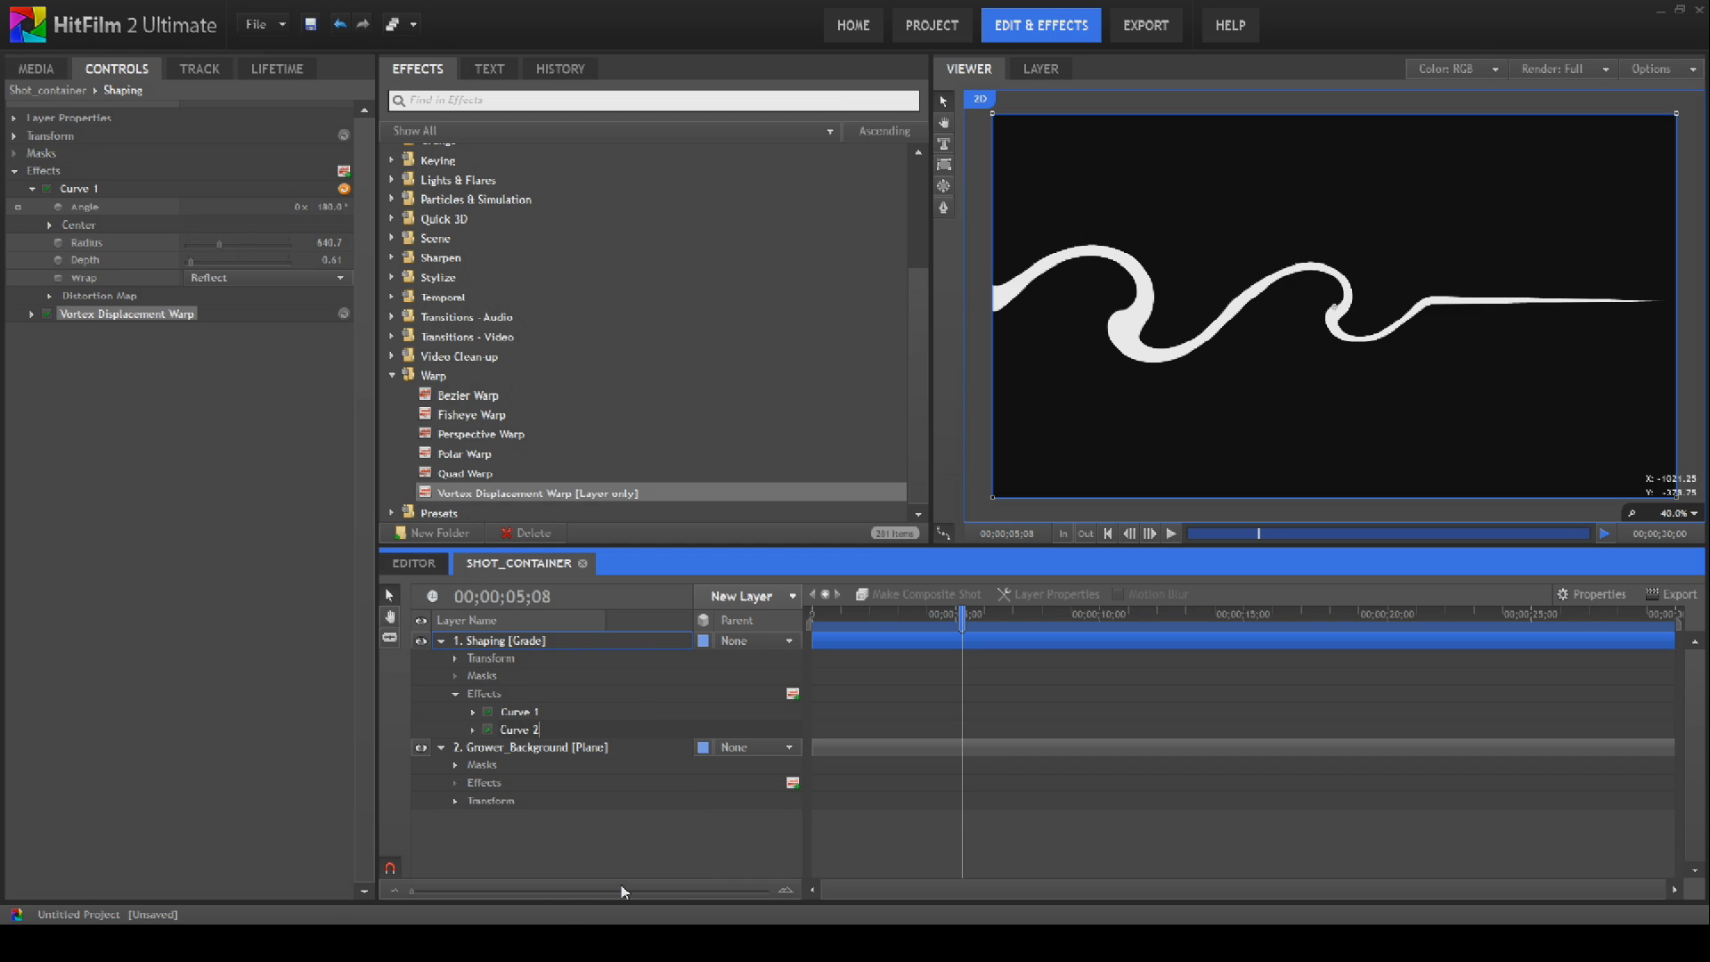
{"action": "key", "text": "Return"}
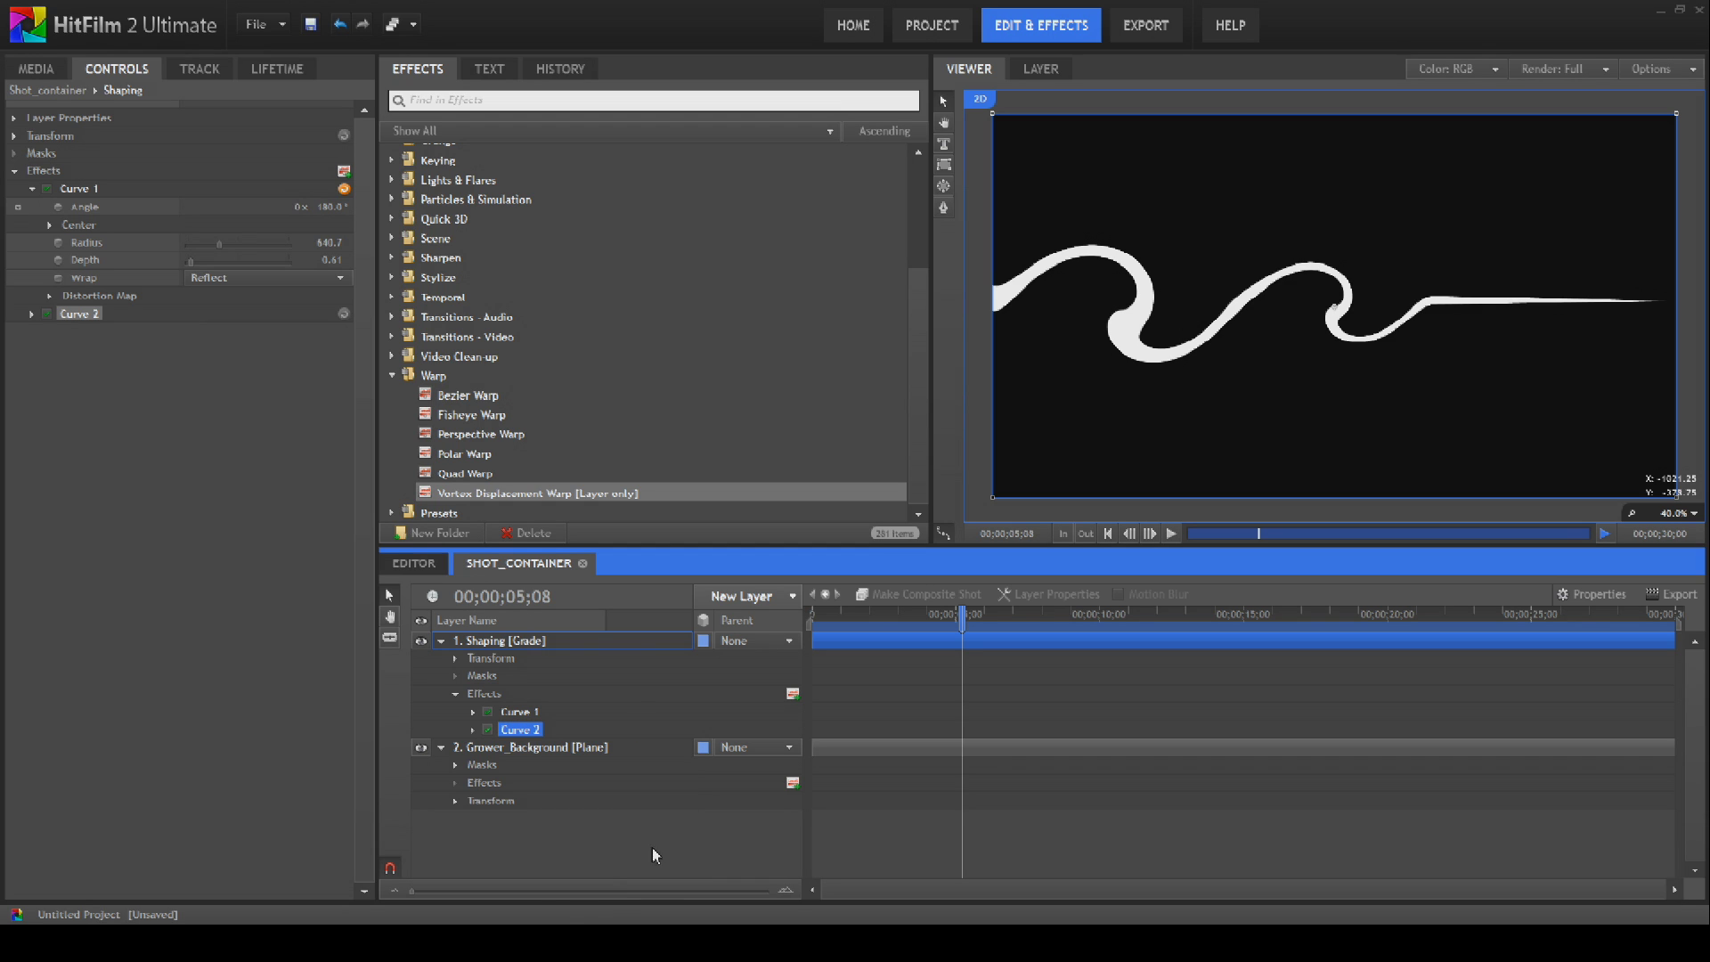
Step: Set Curve 2's radius to 600.7 and depth to 2.21
{"action": "left_click", "coordinate": [521, 731]}
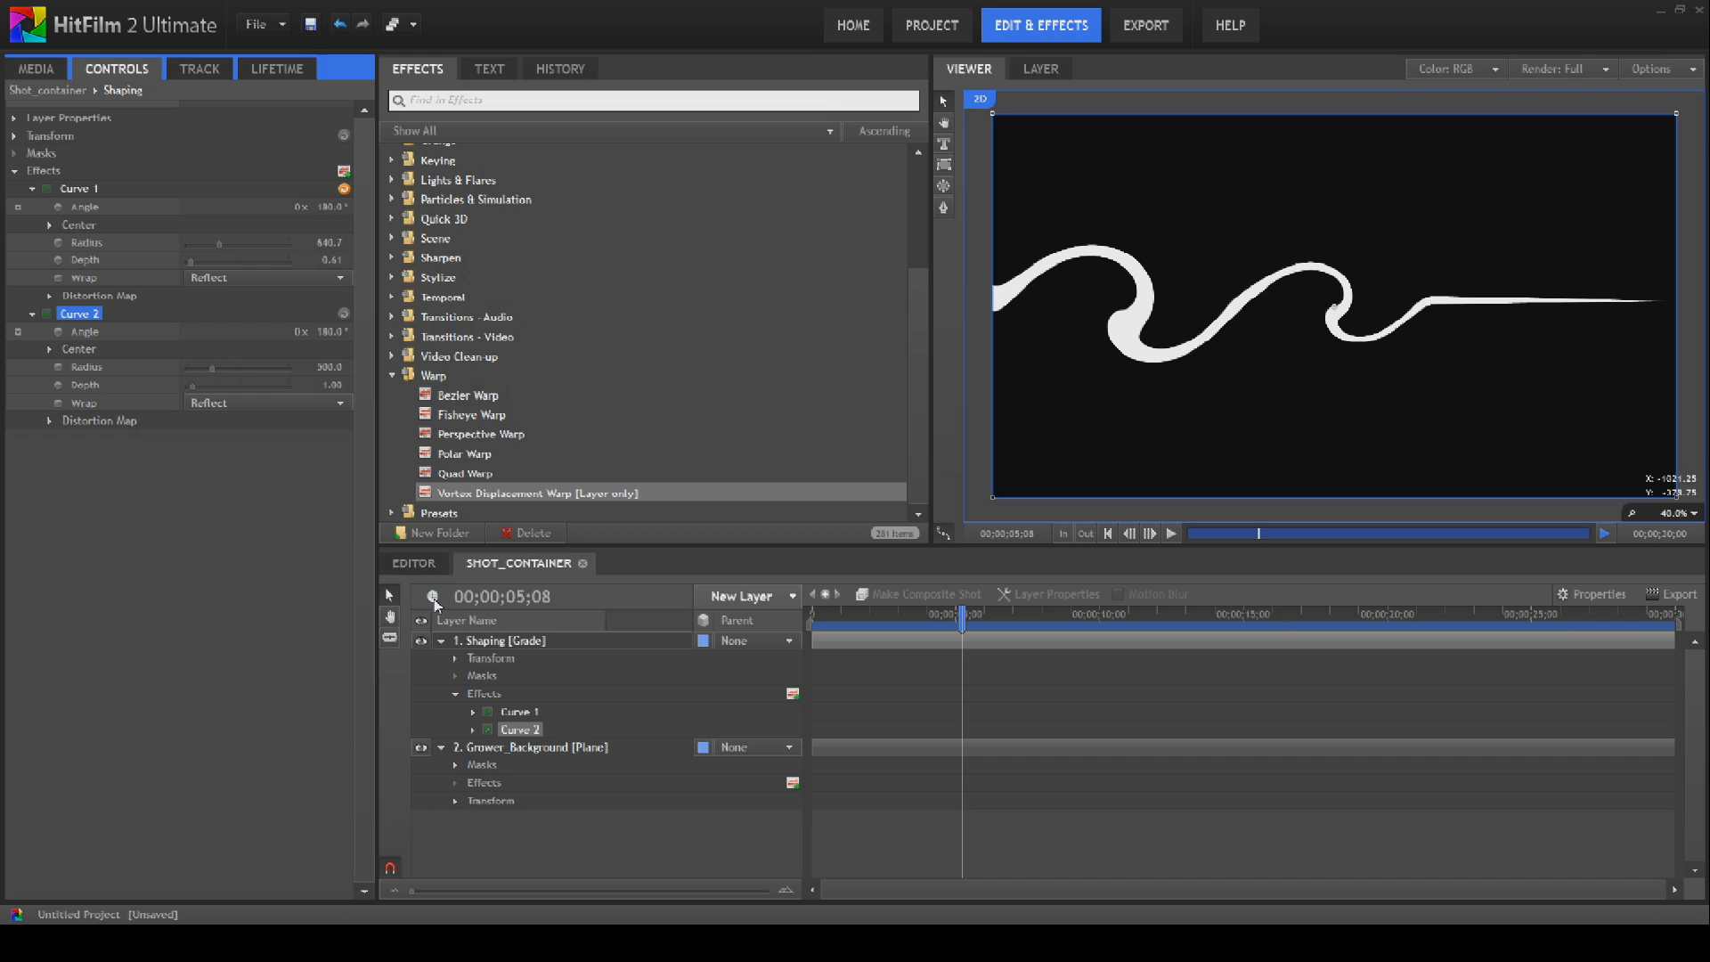
{"action": "mouse_move", "coordinate": [214, 370]}
{"action": "left_mouse_down"}
{"action": "mouse_move", "coordinate": [198, 368]}
{"action": "mouse_move", "coordinate": [219, 372]}
{"action": "left_mouse_up"}
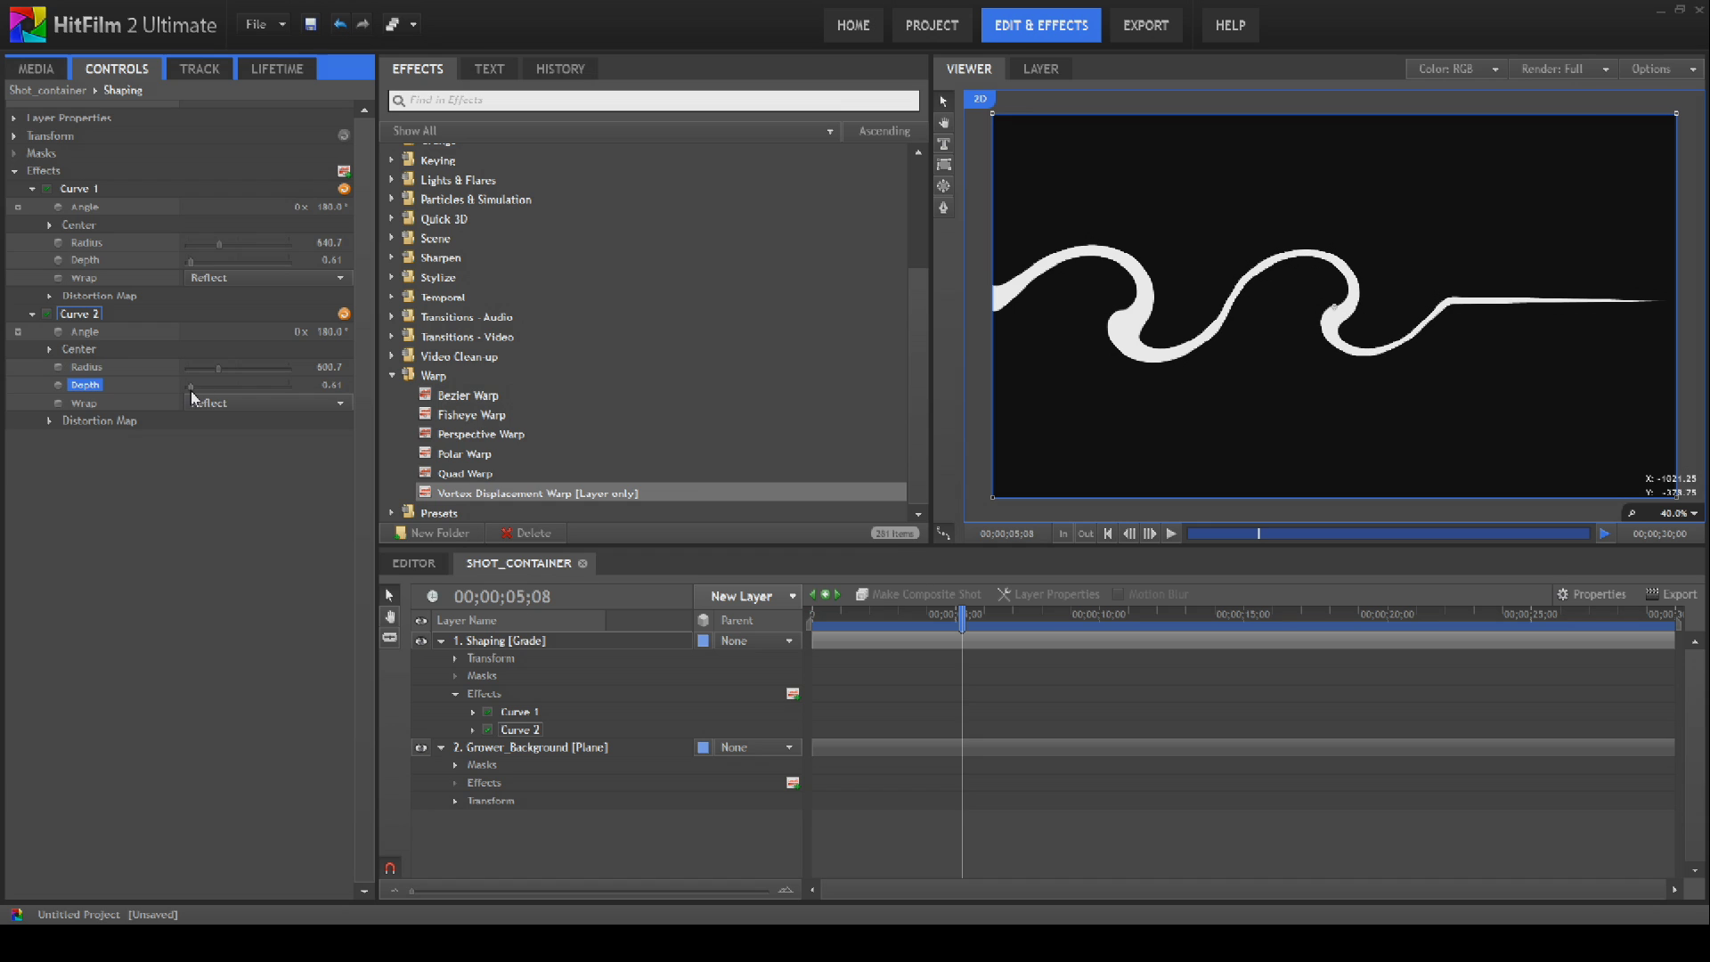
{"action": "left_click_drag", "start_coordinate": [190, 397], "coordinate": [200, 401]}
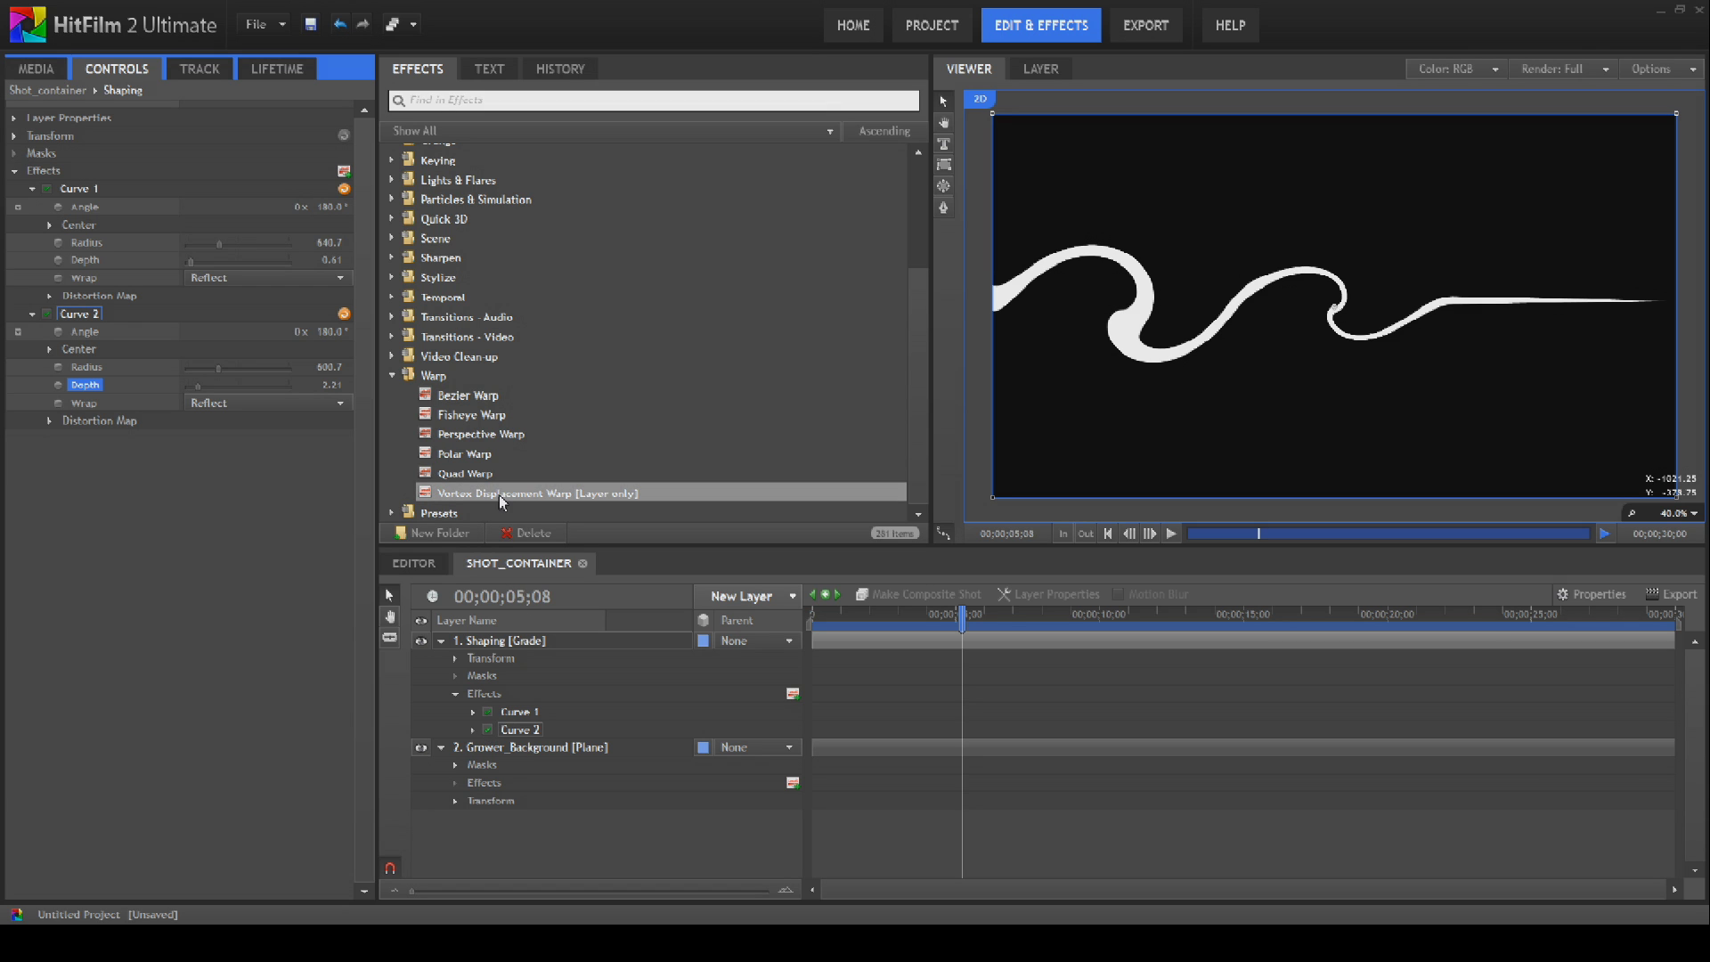
Step: Duplicate Curve 2 as Curve 3 and move its centre further right along the stroke
{"action": "left_click", "coordinate": [521, 730]}
{"action": "right_click", "coordinate": [516, 732]}
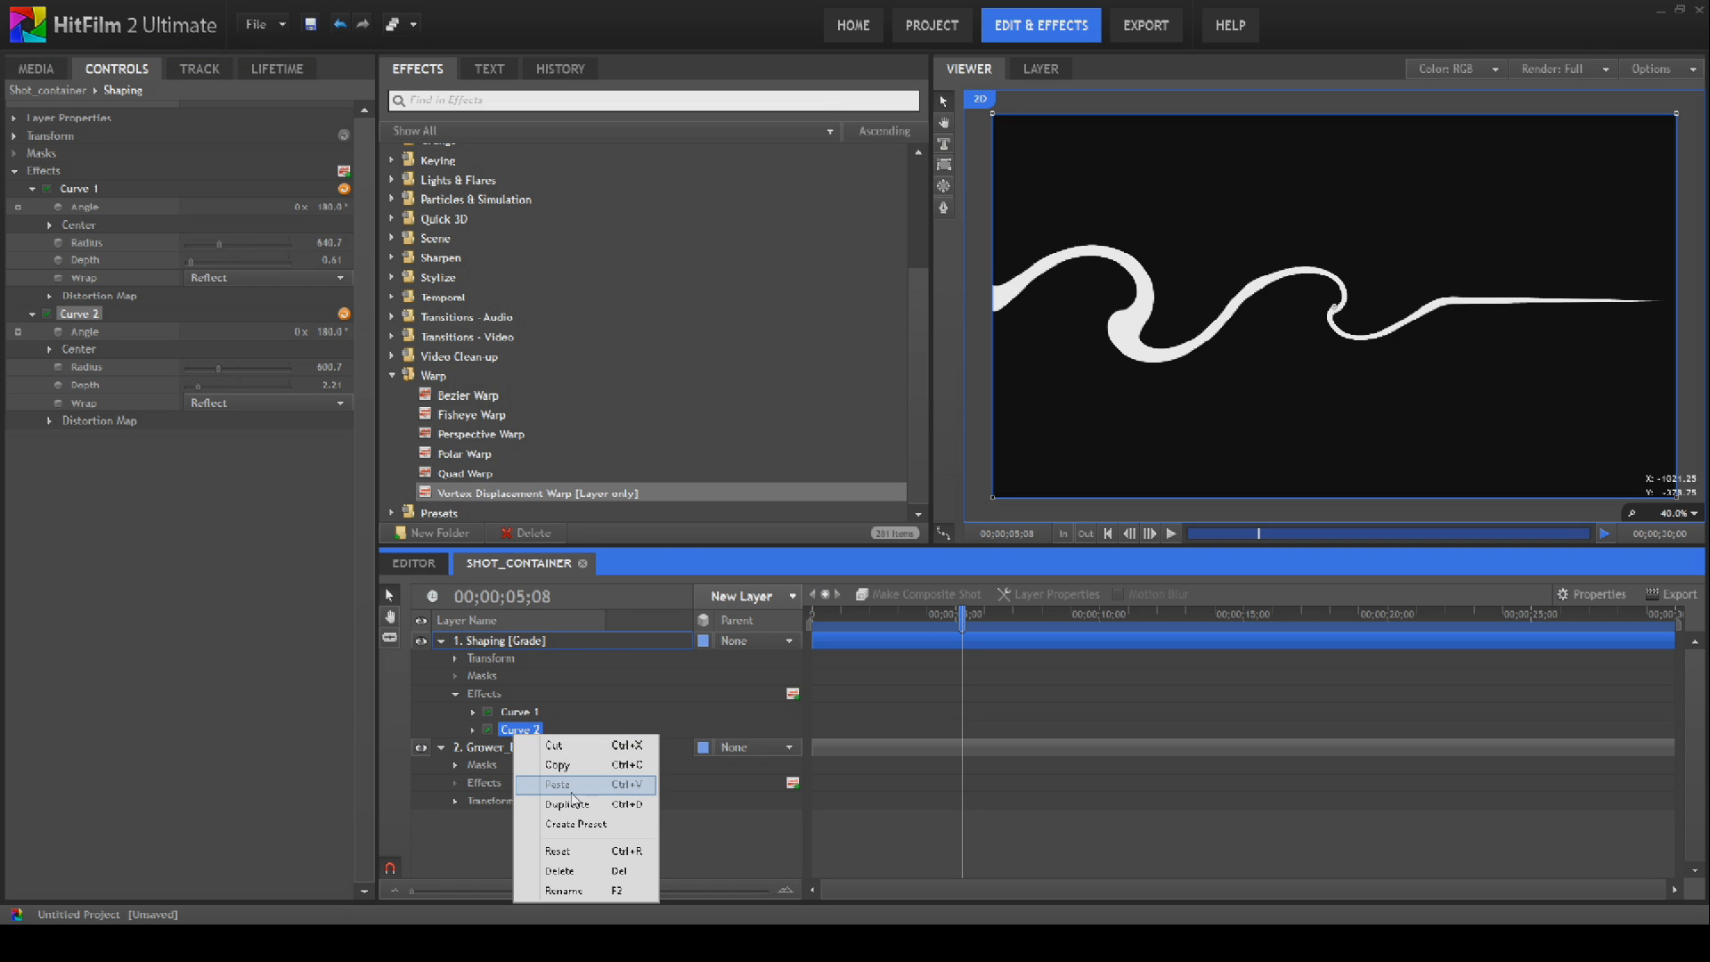
{"action": "left_click", "coordinate": [570, 804]}
{"action": "right_click", "coordinate": [526, 744]}
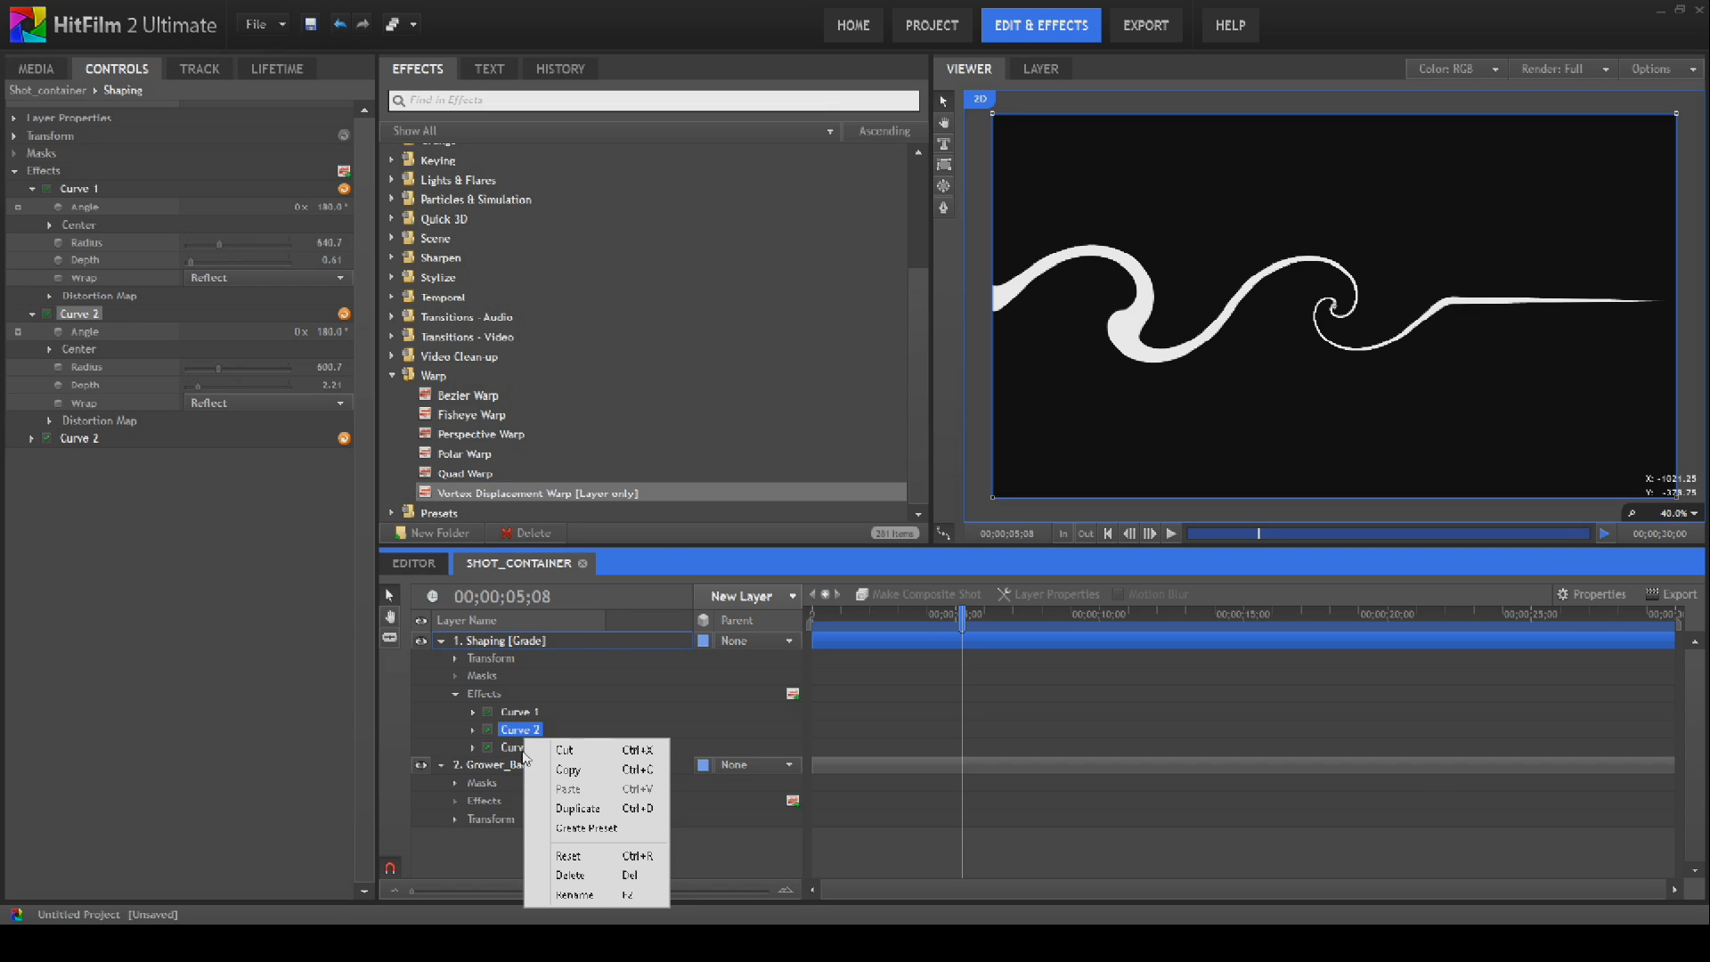
{"action": "right_click", "coordinate": [521, 752]}
{"action": "left_click", "coordinate": [571, 908]}
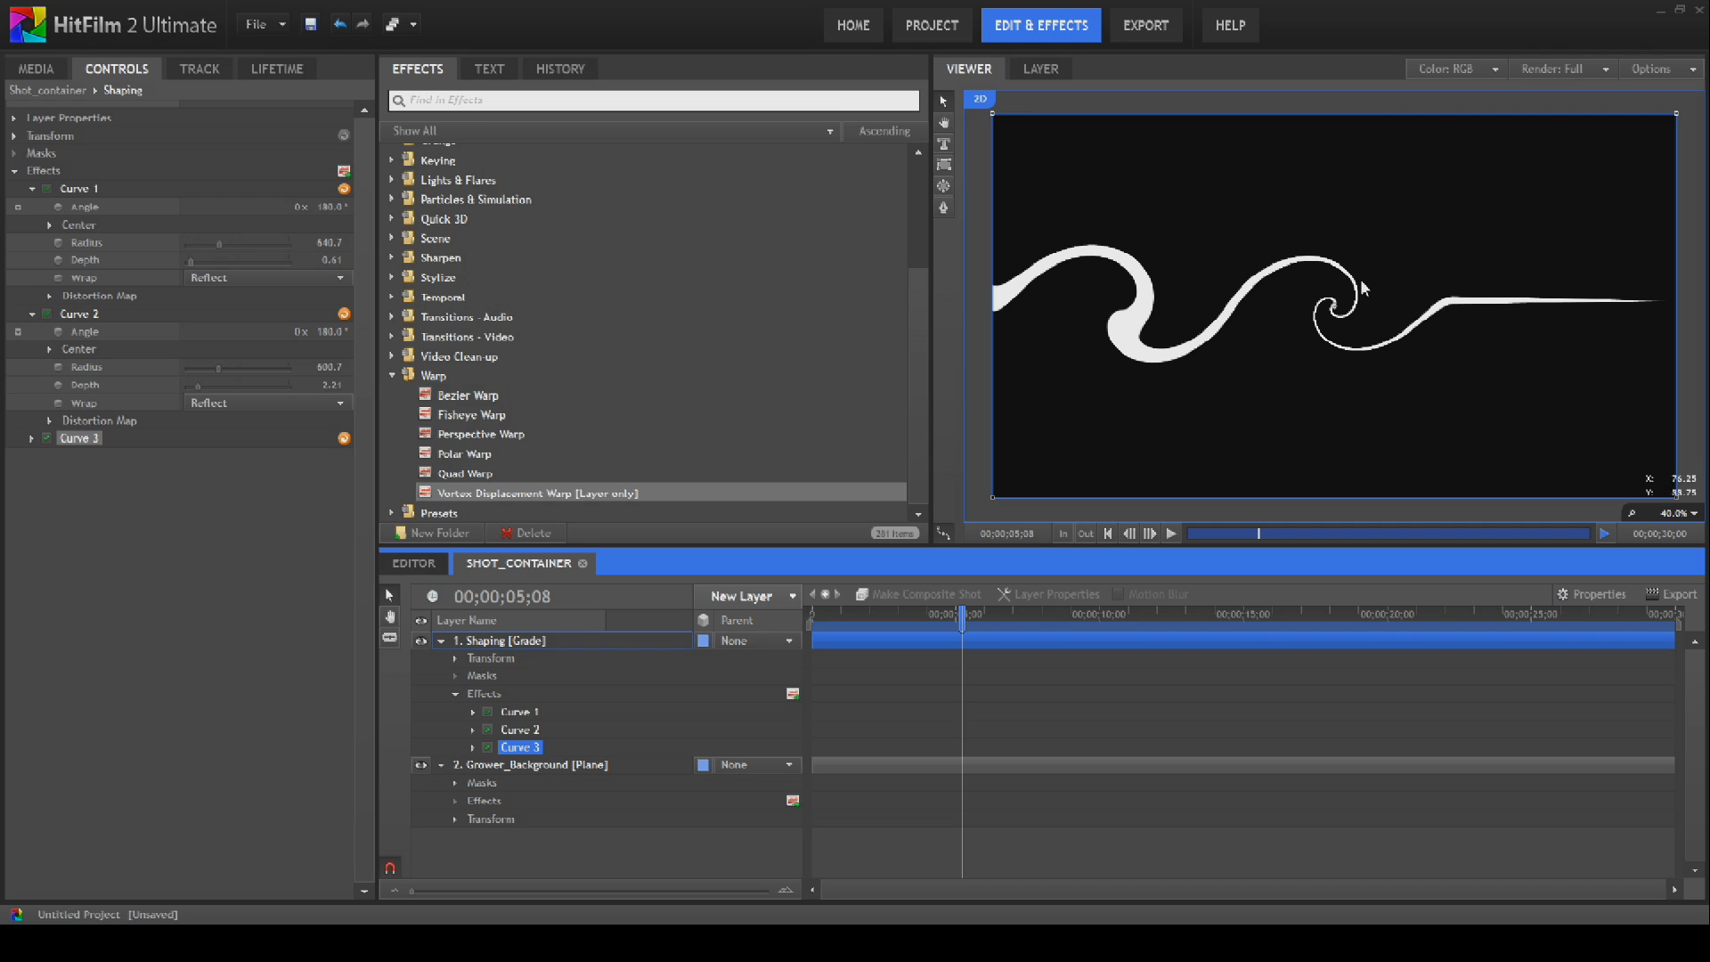
{"action": "left_click_drag", "start_coordinate": [1334, 310], "coordinate": [1519, 325]}
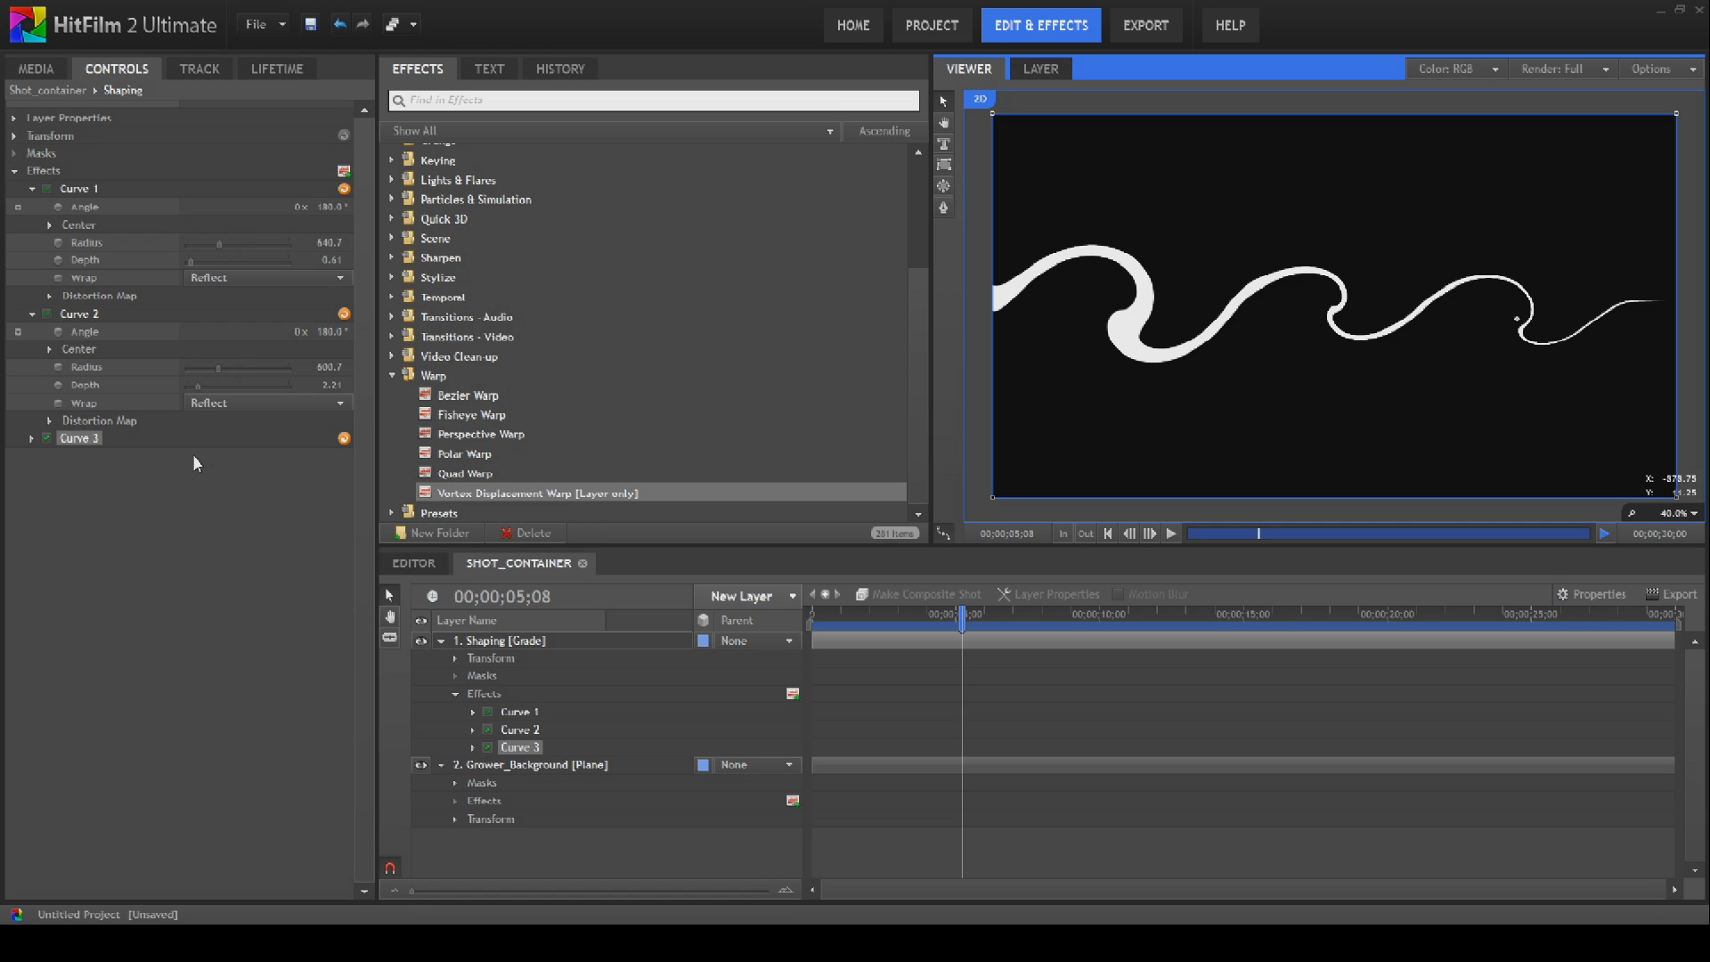
Step: Set Curve 3 to radius 880.6 and angle 1x 34°, Curve 1 to 80°, Curve 2 to 164°
{"action": "left_click", "coordinate": [32, 440]}
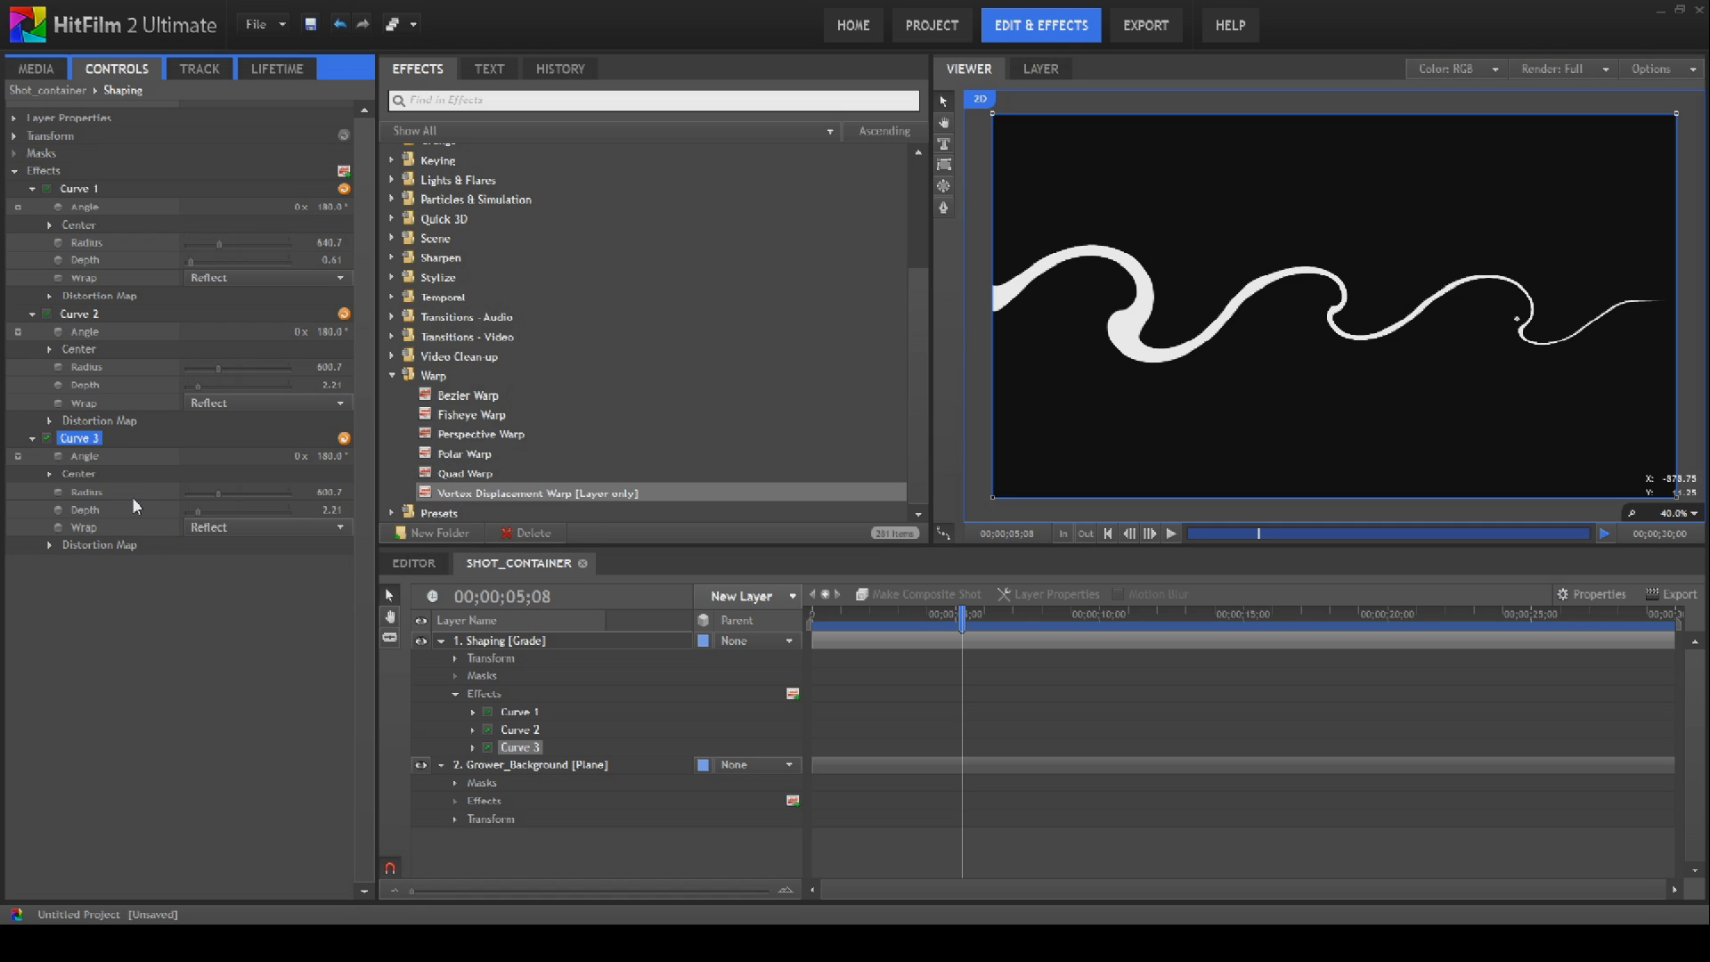
{"action": "left_click_drag", "start_coordinate": [215, 495], "coordinate": [229, 500]}
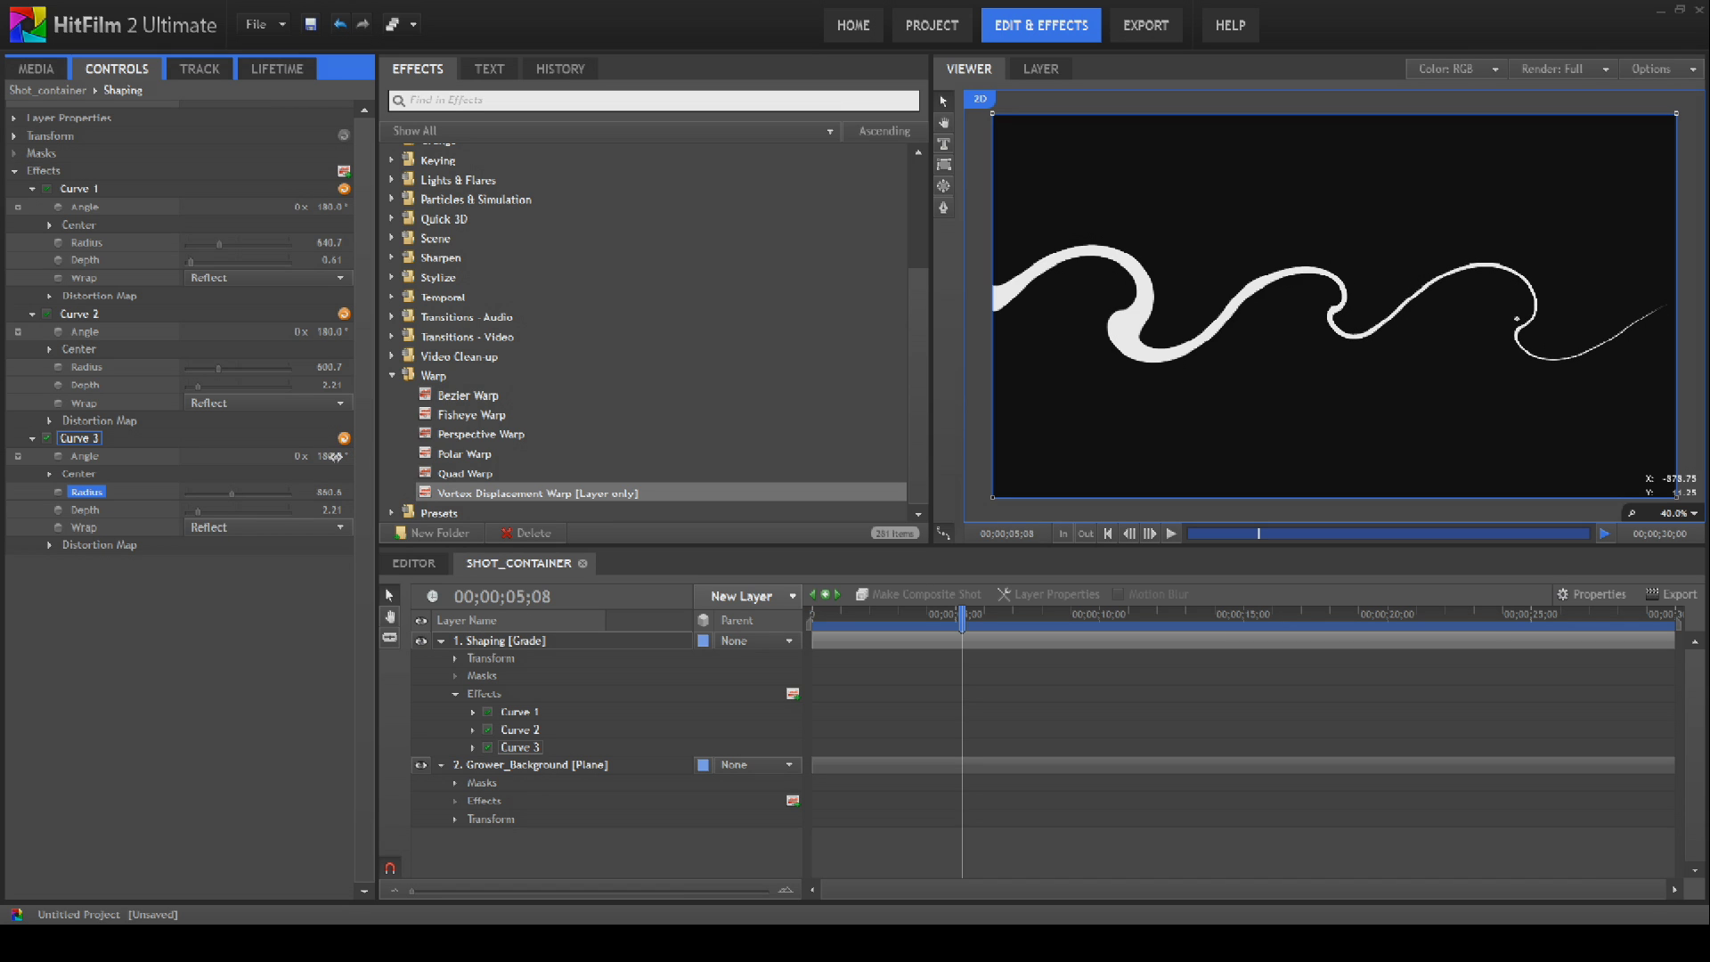
{"action": "left_click_drag", "start_coordinate": [333, 456], "coordinate": [620, 532]}
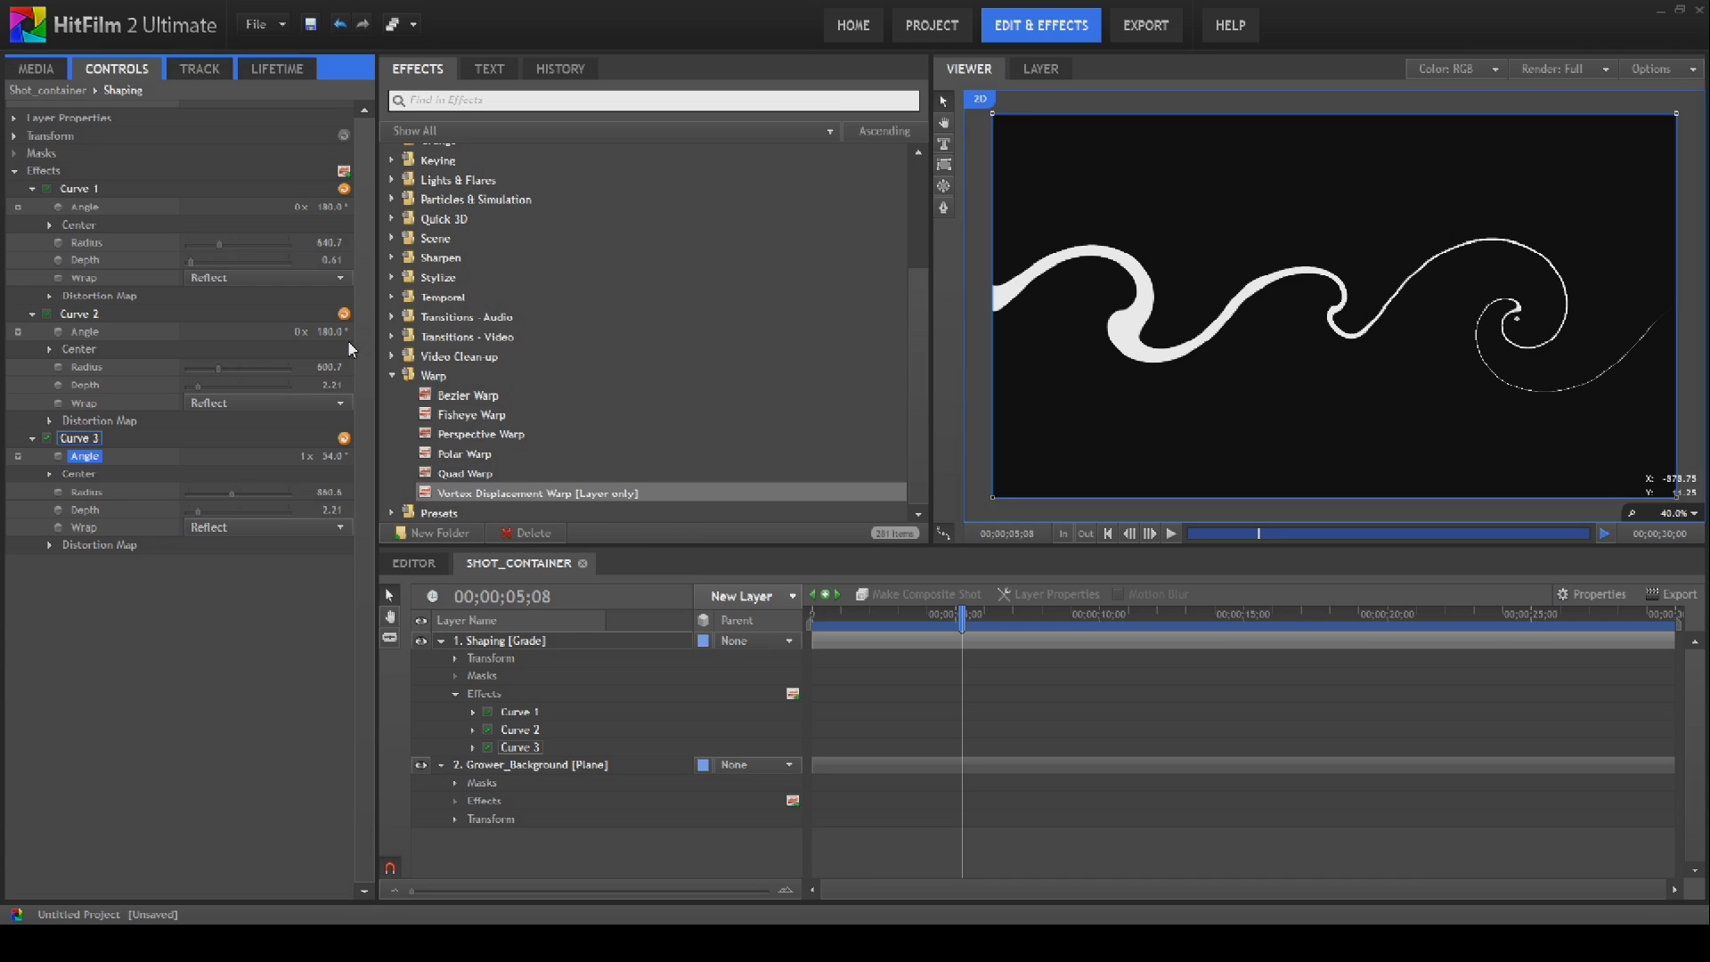
{"action": "left_click_drag", "start_coordinate": [327, 331], "coordinate": [268, 365]}
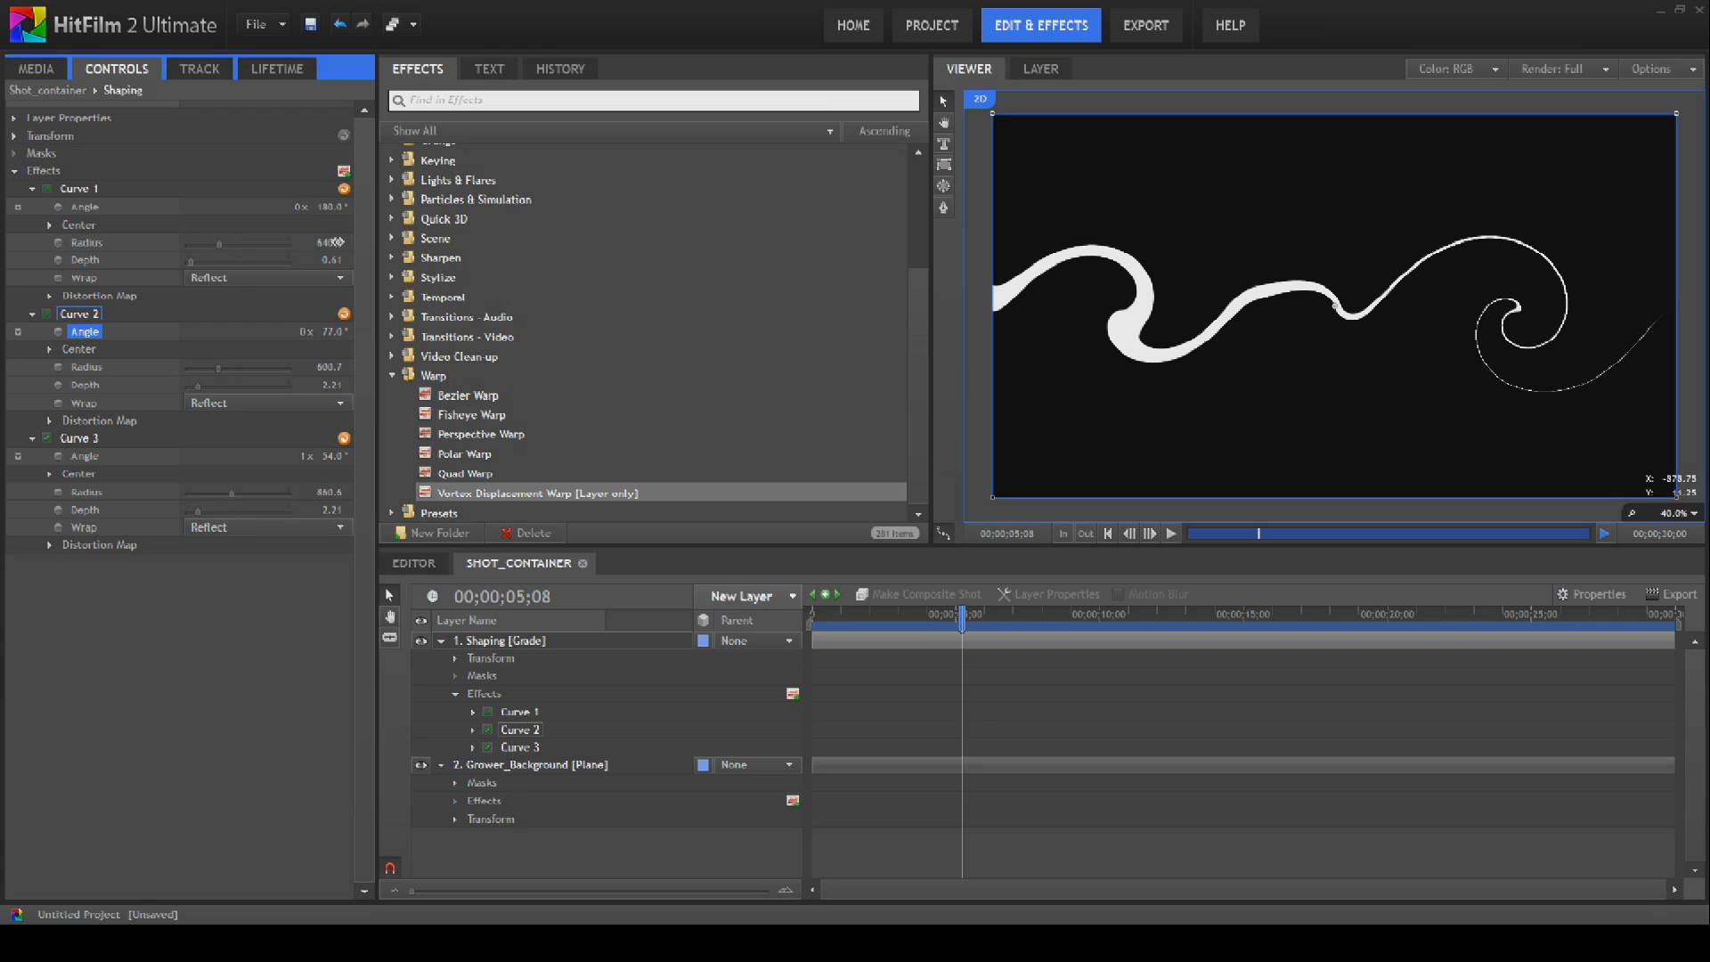
{"action": "left_click_drag", "start_coordinate": [324, 207], "coordinate": [264, 240]}
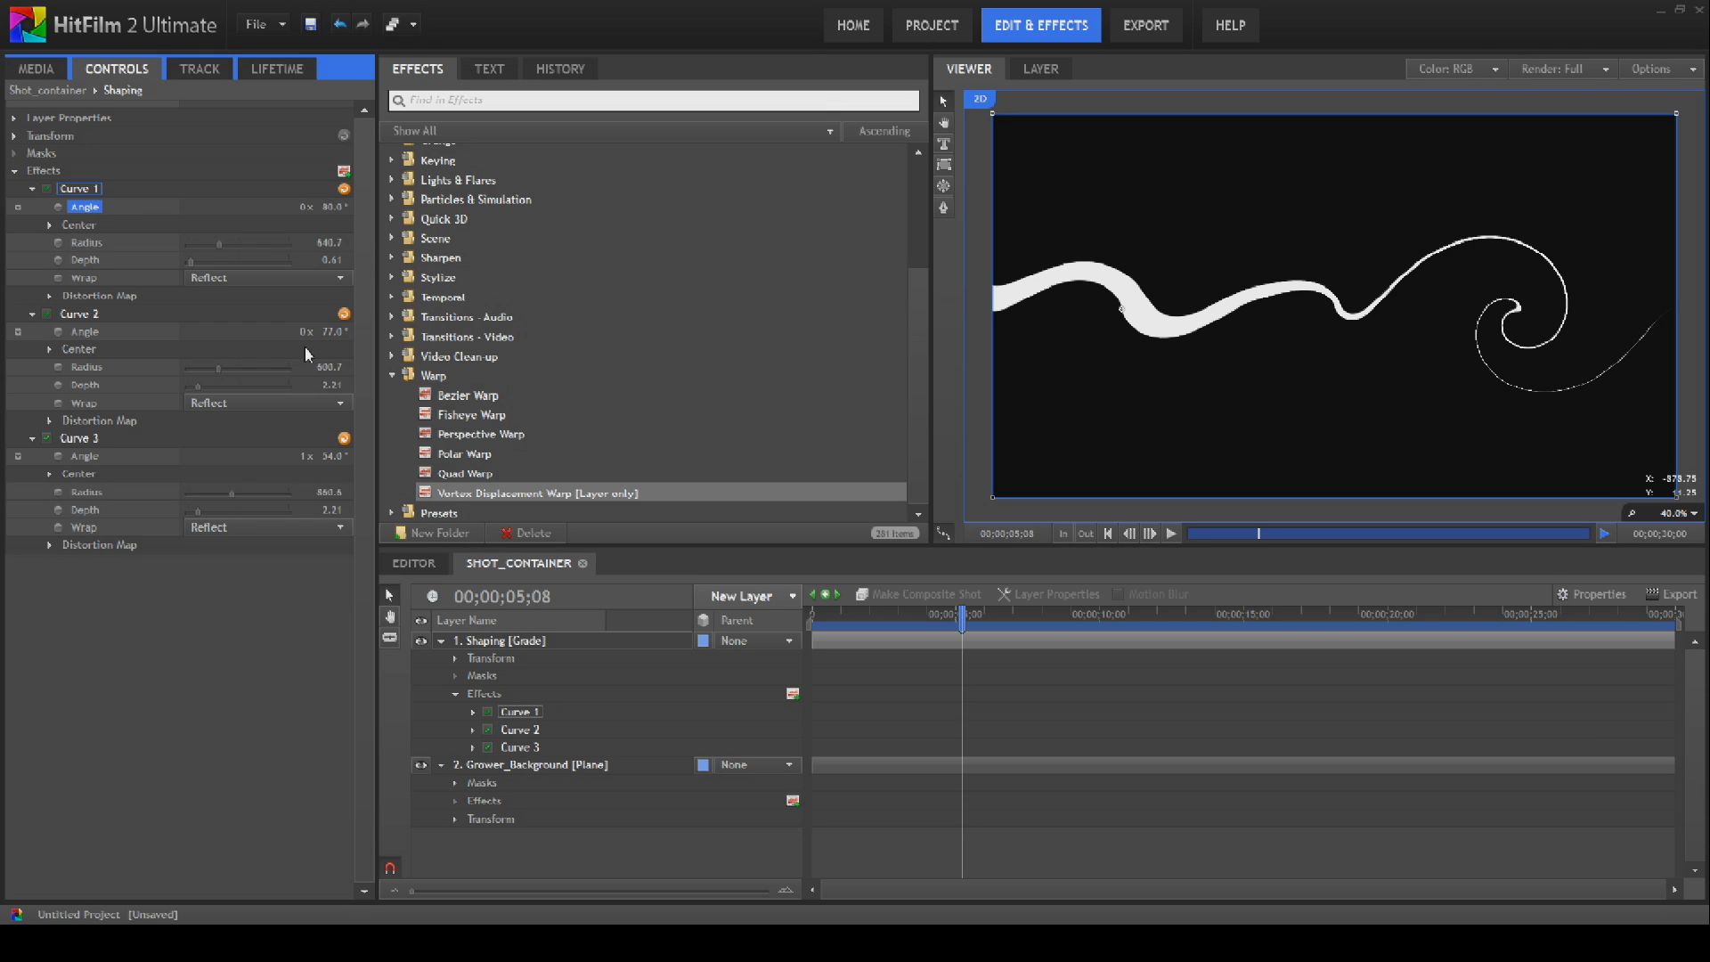
{"action": "left_click_drag", "start_coordinate": [331, 331], "coordinate": [421, 350]}
Step: Add a Diffuse blur to Shaping at radius 75 and raise its opacity to 0.82
{"action": "scroll", "coordinate": [659, 250], "scroll_direction": "up", "scroll_amount": 3}
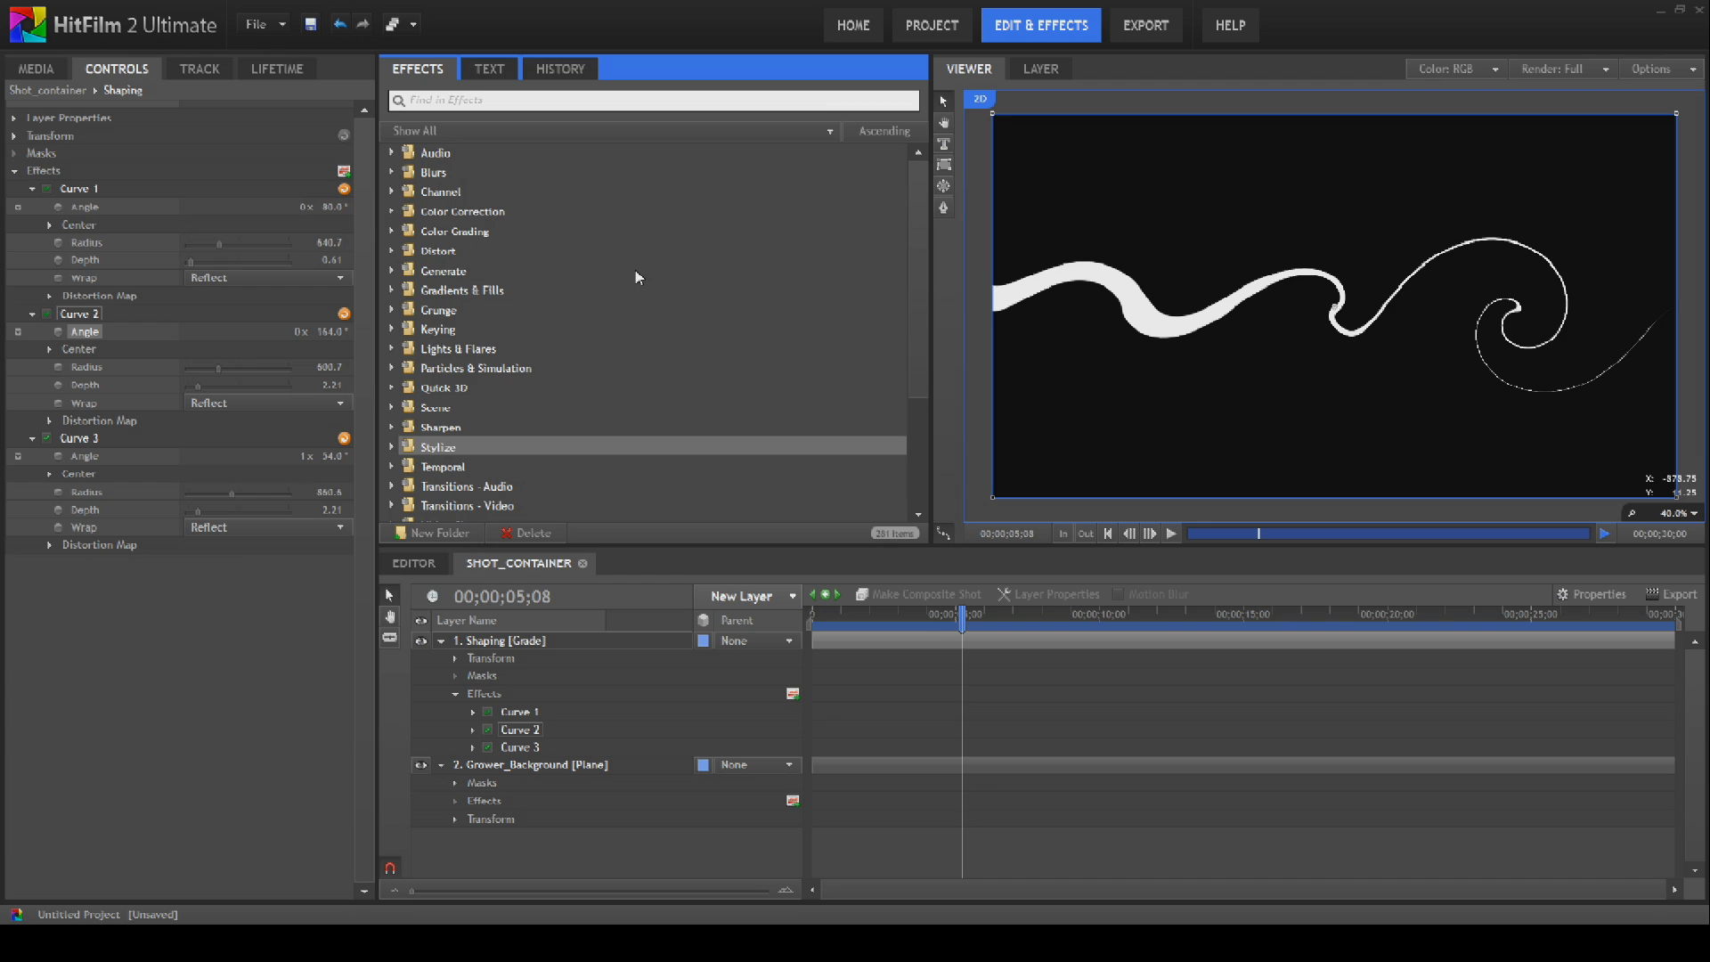
{"action": "left_click", "coordinate": [391, 173]}
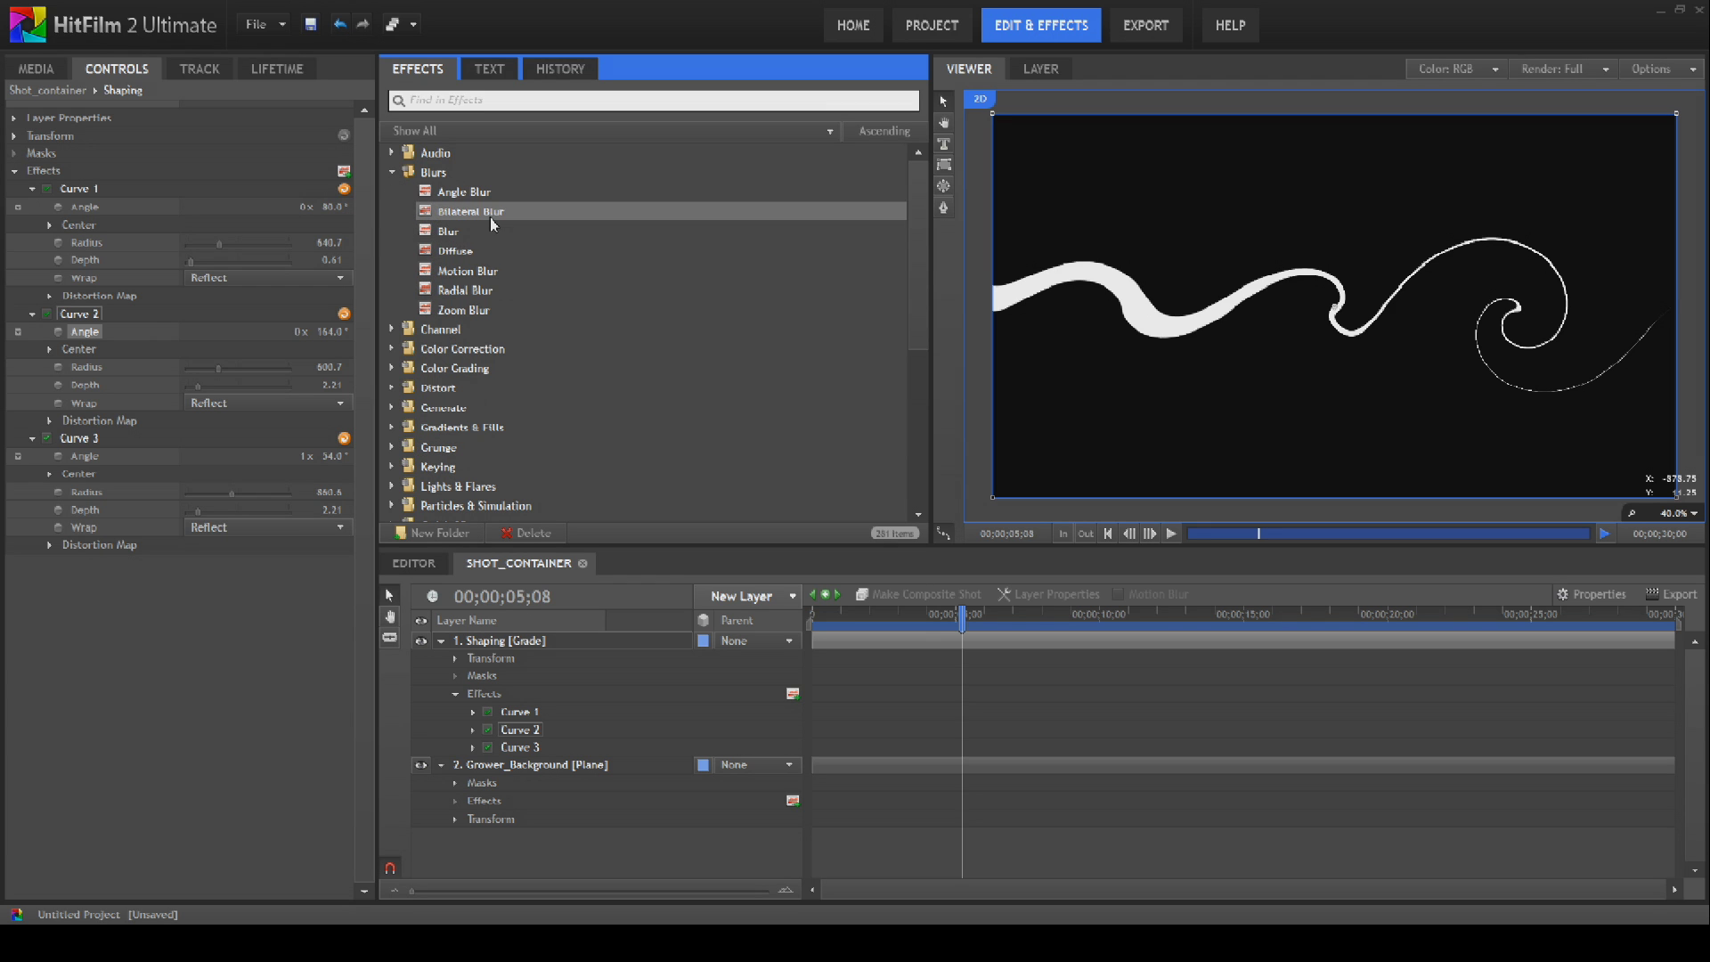
{"action": "left_click_drag", "start_coordinate": [483, 300], "coordinate": [535, 763]}
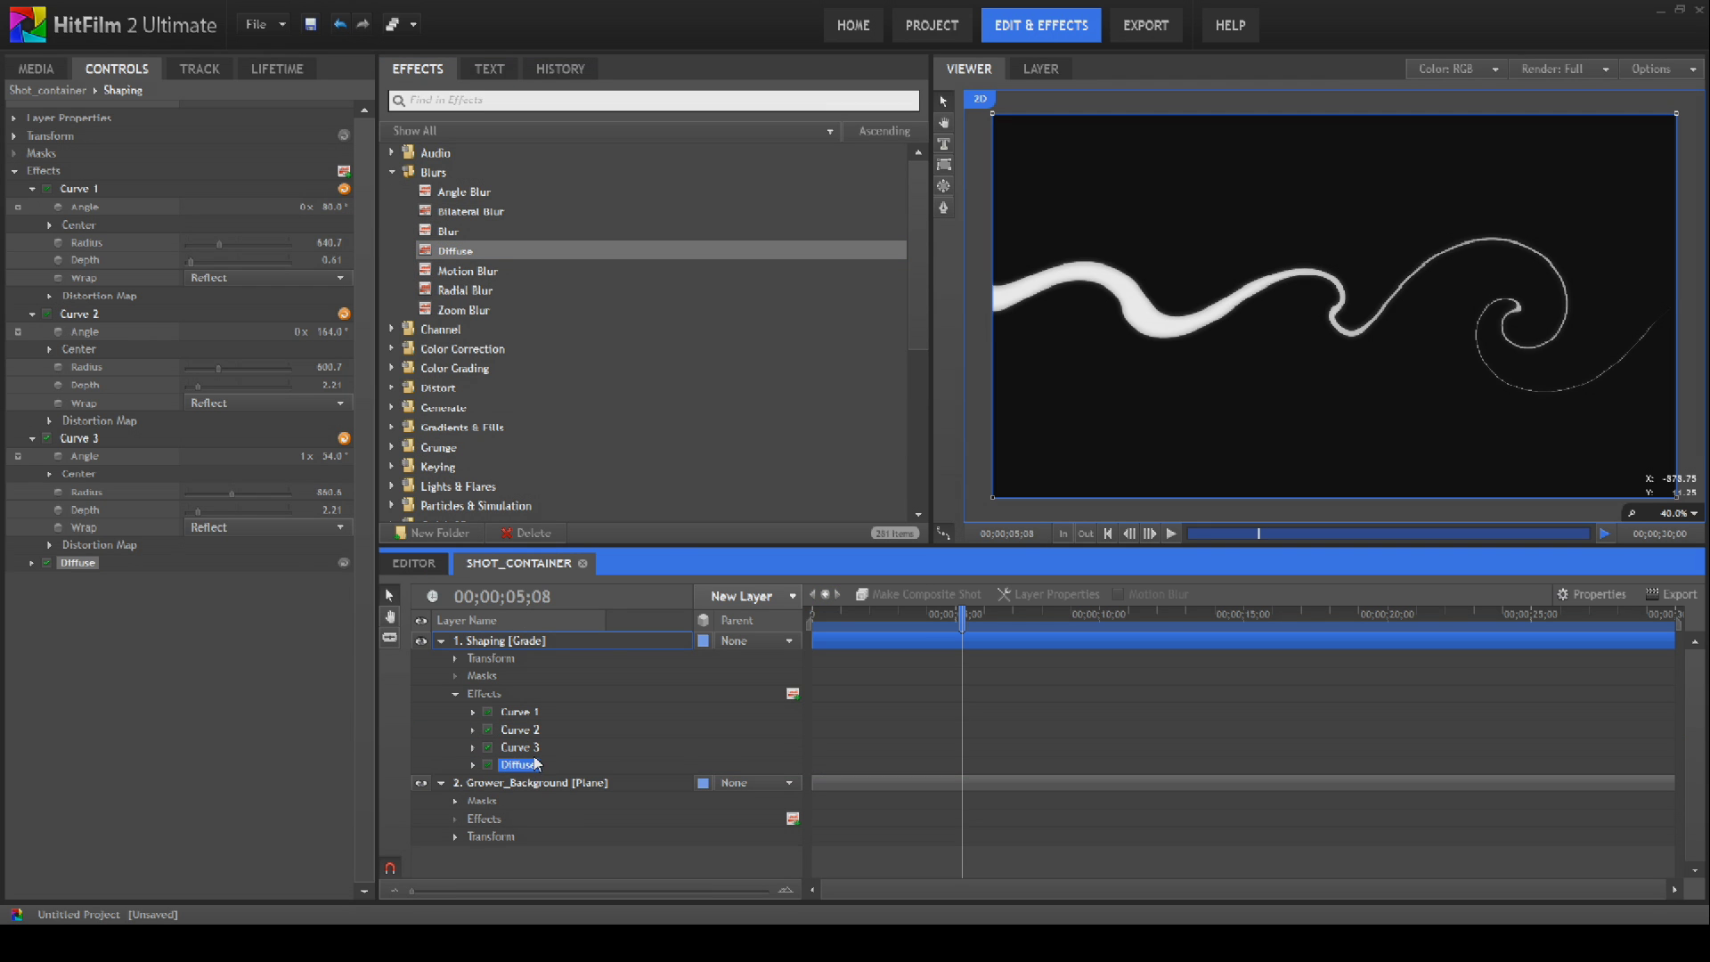
{"action": "left_click", "coordinate": [32, 562]}
{"action": "left_click_drag", "start_coordinate": [219, 607], "coordinate": [275, 609]}
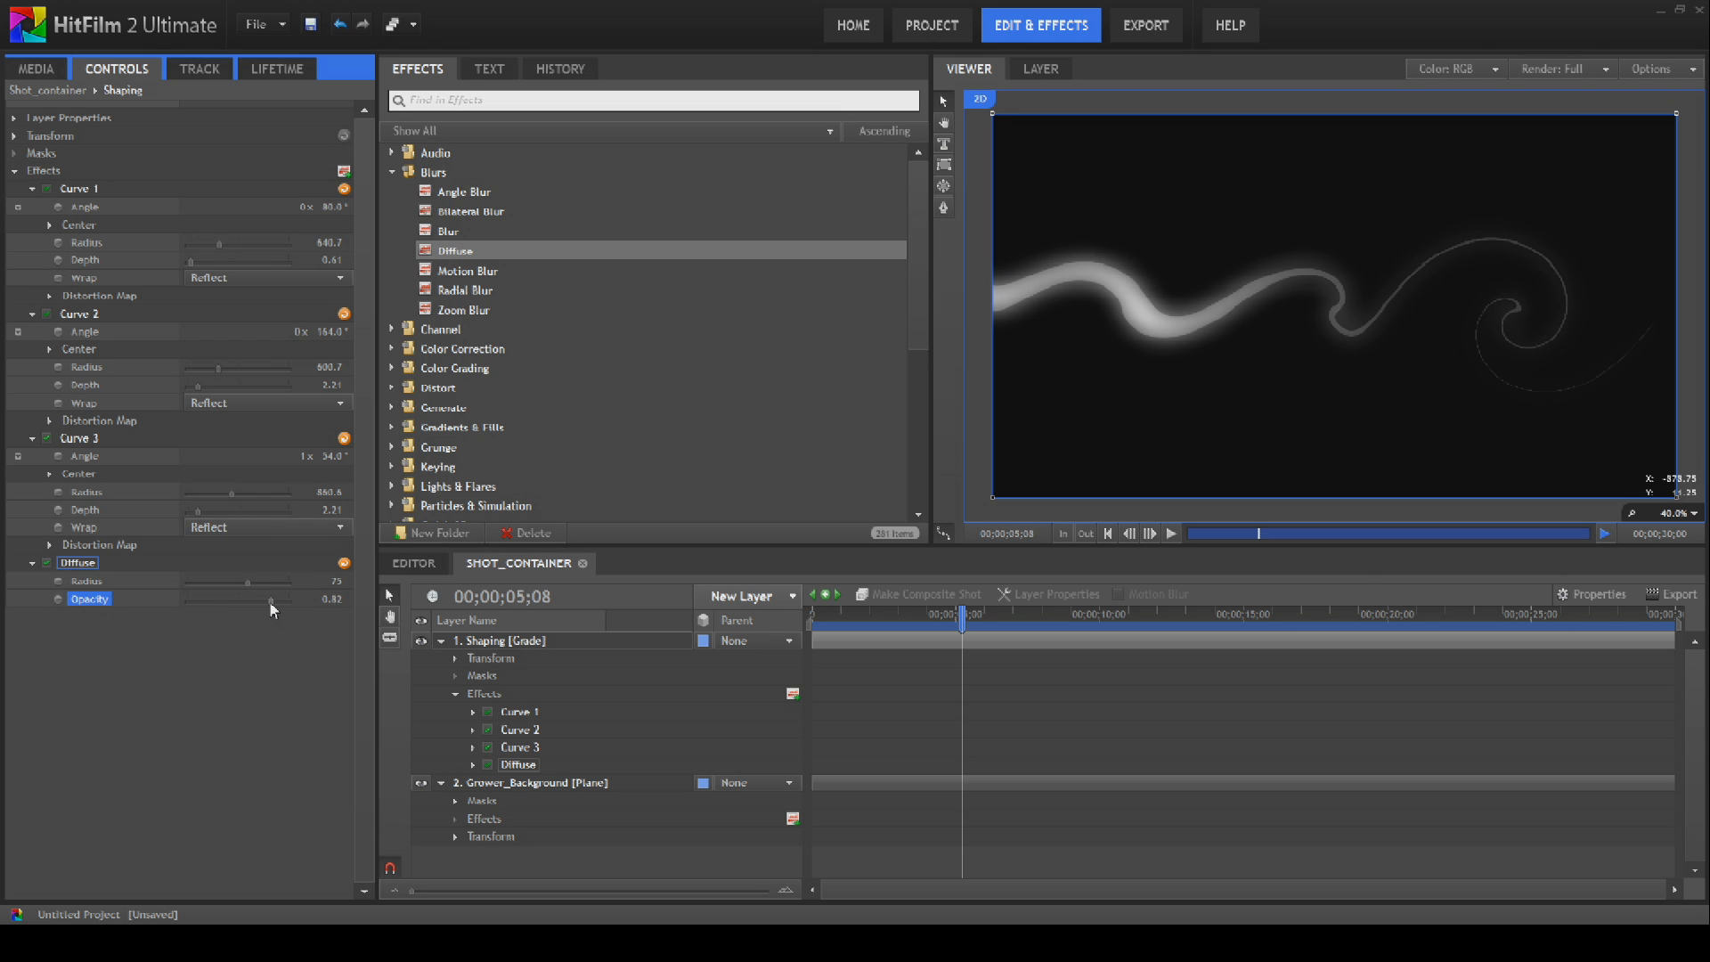
Step: Preview the curve animation from the start of the shot
{"action": "left_click", "coordinate": [1113, 533]}
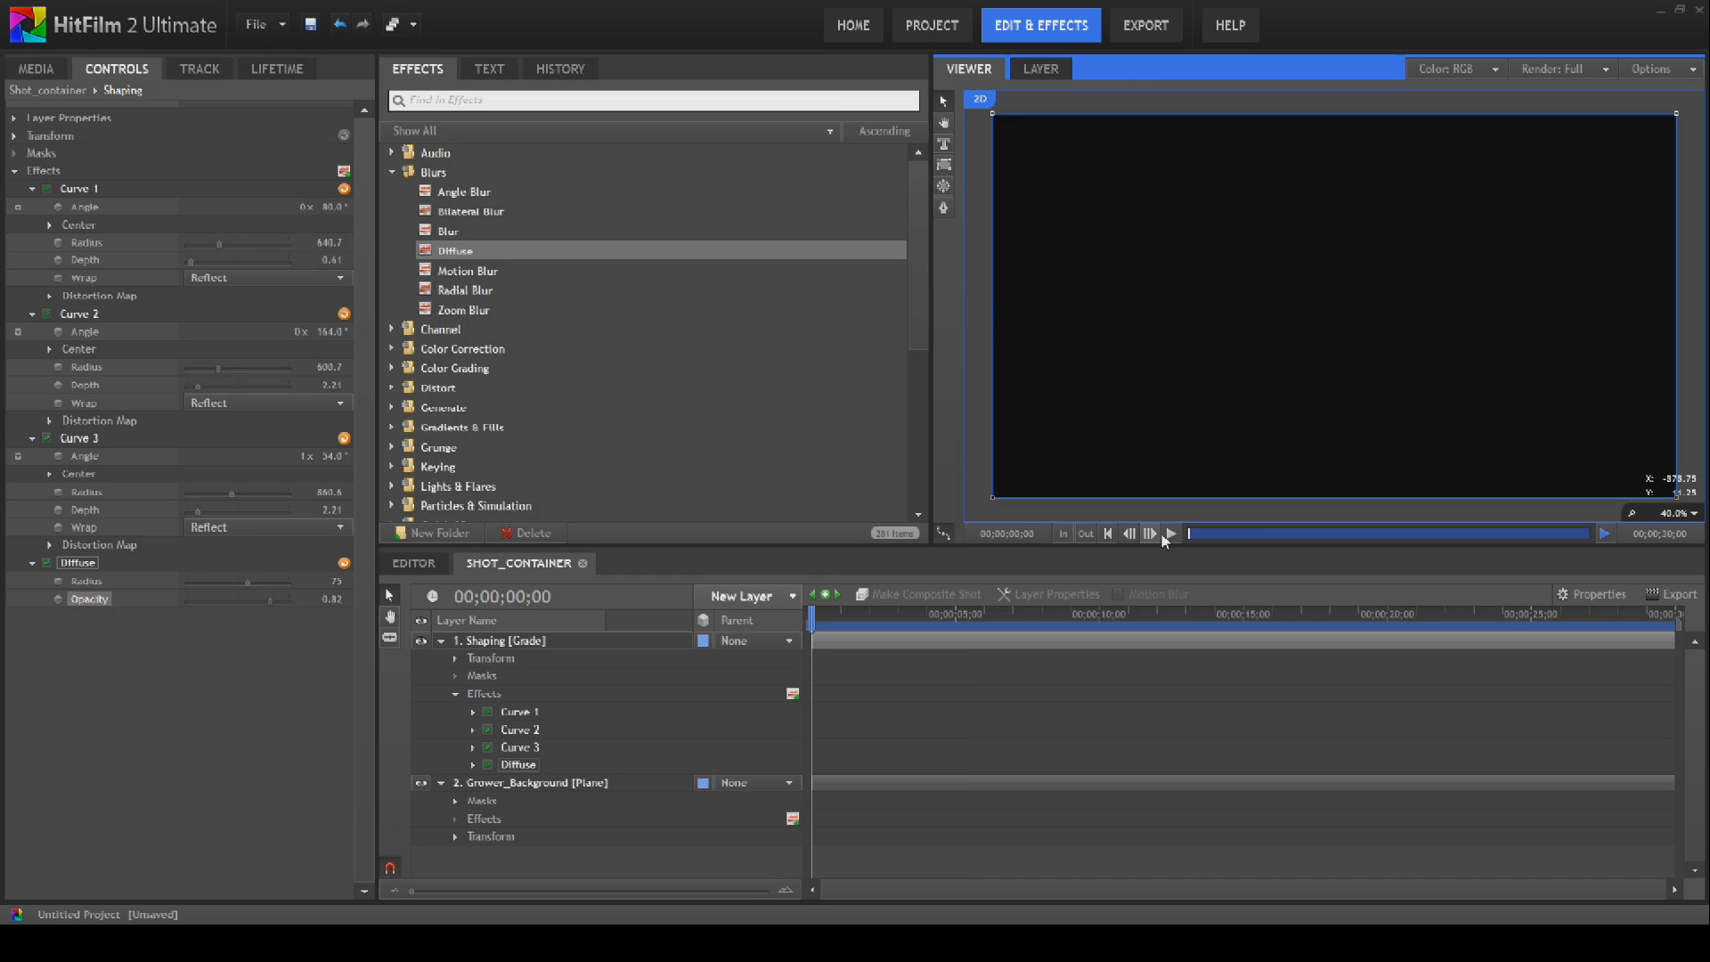
{"action": "left_click", "coordinate": [1171, 535]}
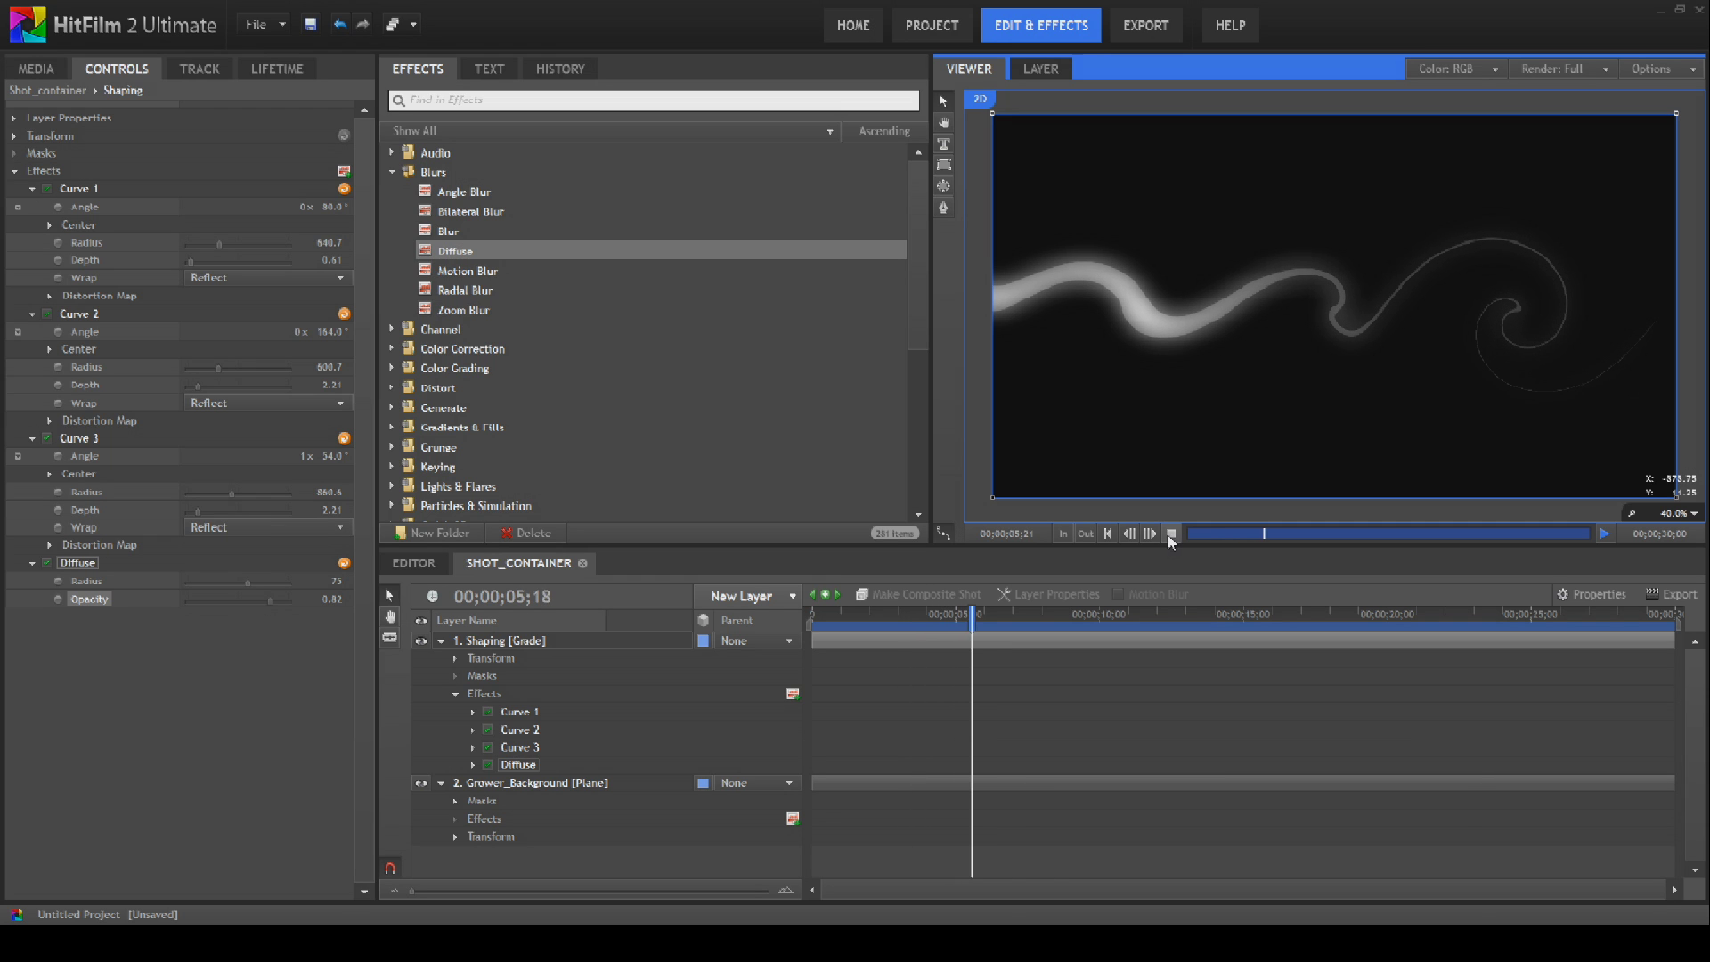
{"action": "left_click", "coordinate": [1172, 537]}
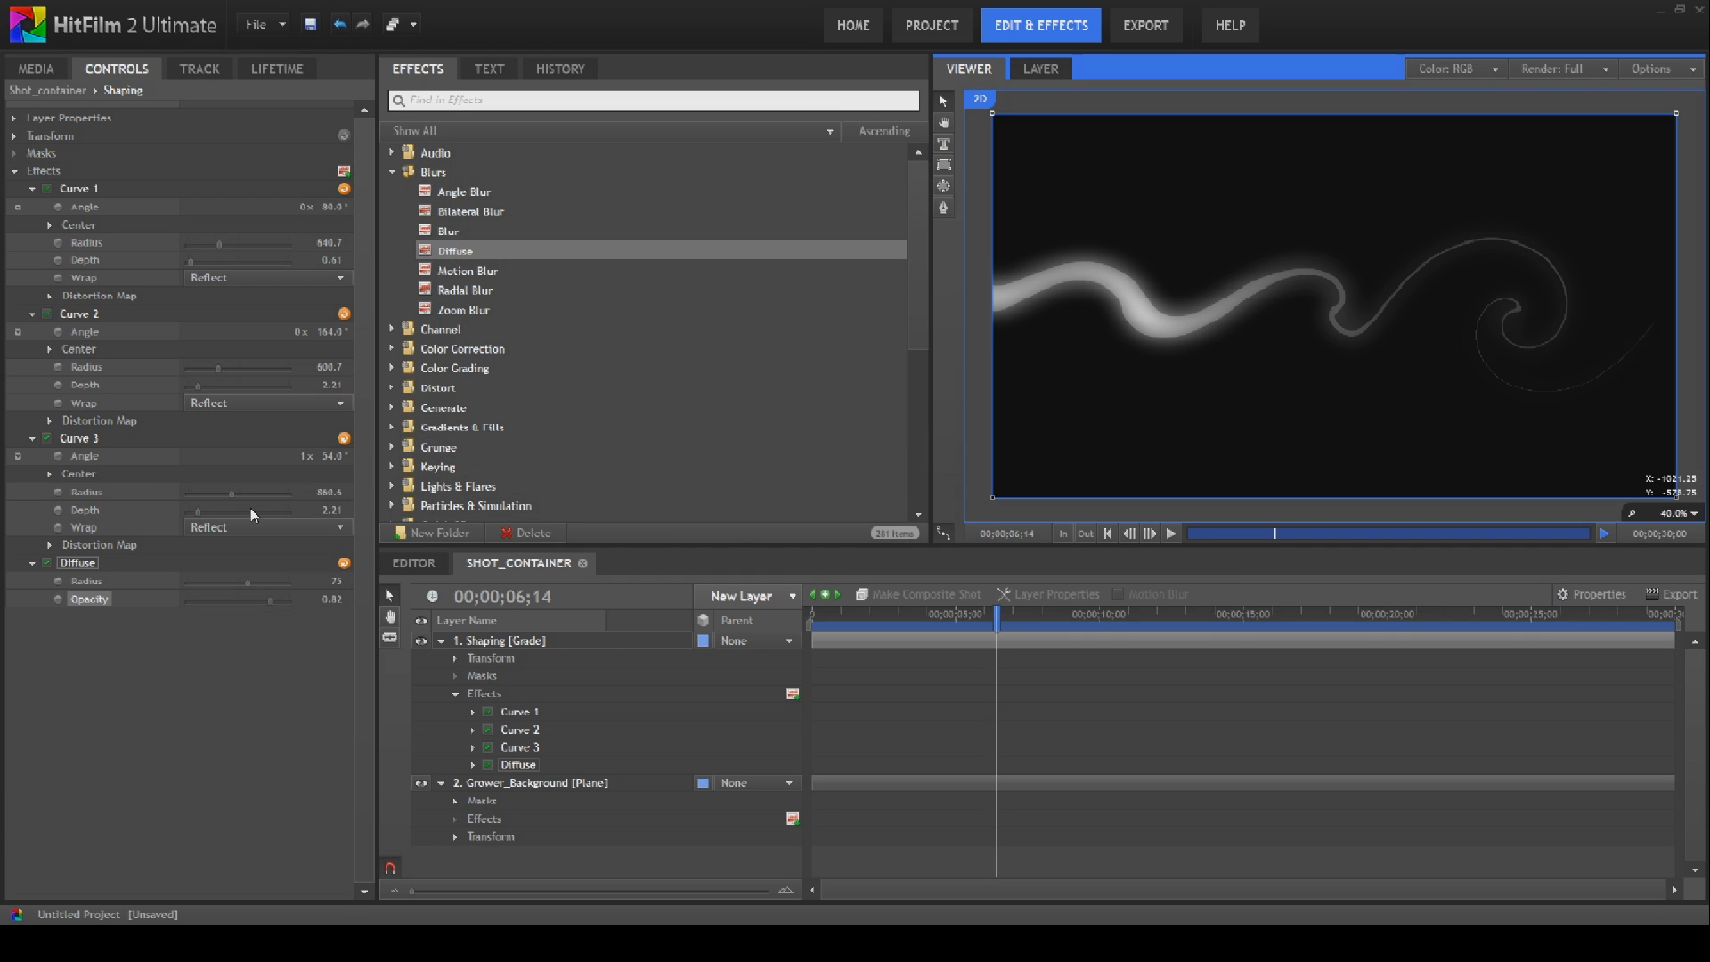
Step: Set Wrap to No on Curves 3, 2 and 1 and raise Curve 3's angle to 109°
{"action": "left_click", "coordinate": [270, 529]}
{"action": "left_click", "coordinate": [271, 546]}
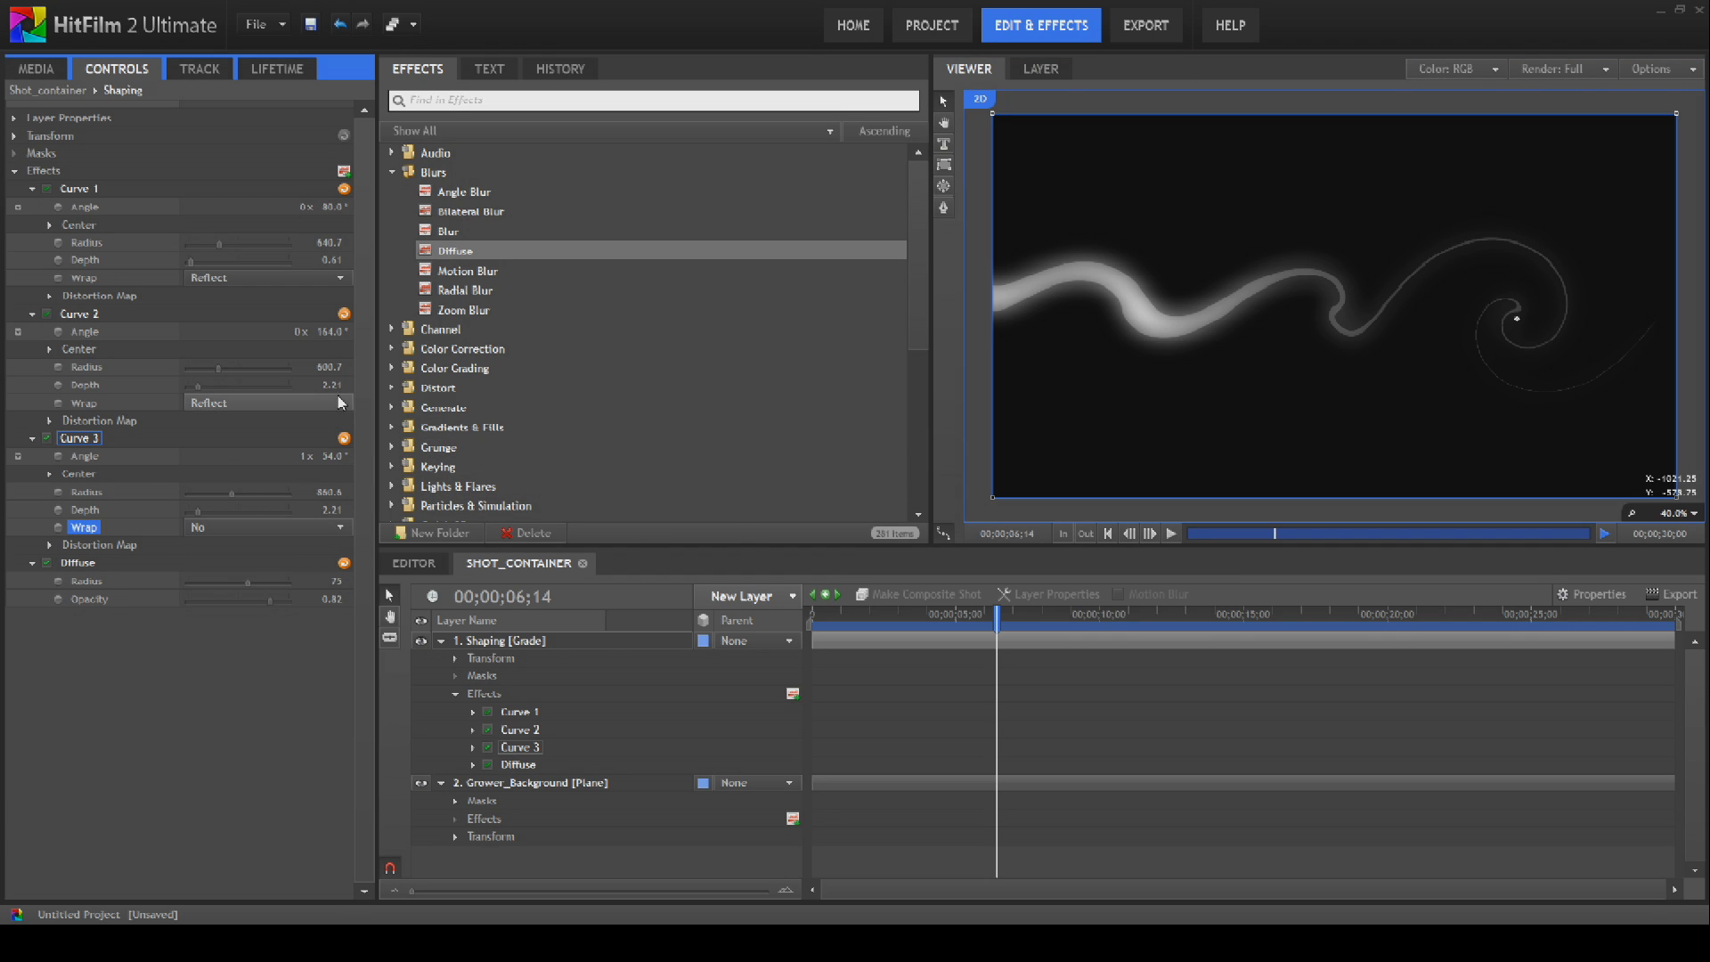
{"action": "left_click", "coordinate": [331, 403]}
{"action": "left_click", "coordinate": [334, 421]}
{"action": "left_click", "coordinate": [311, 278]}
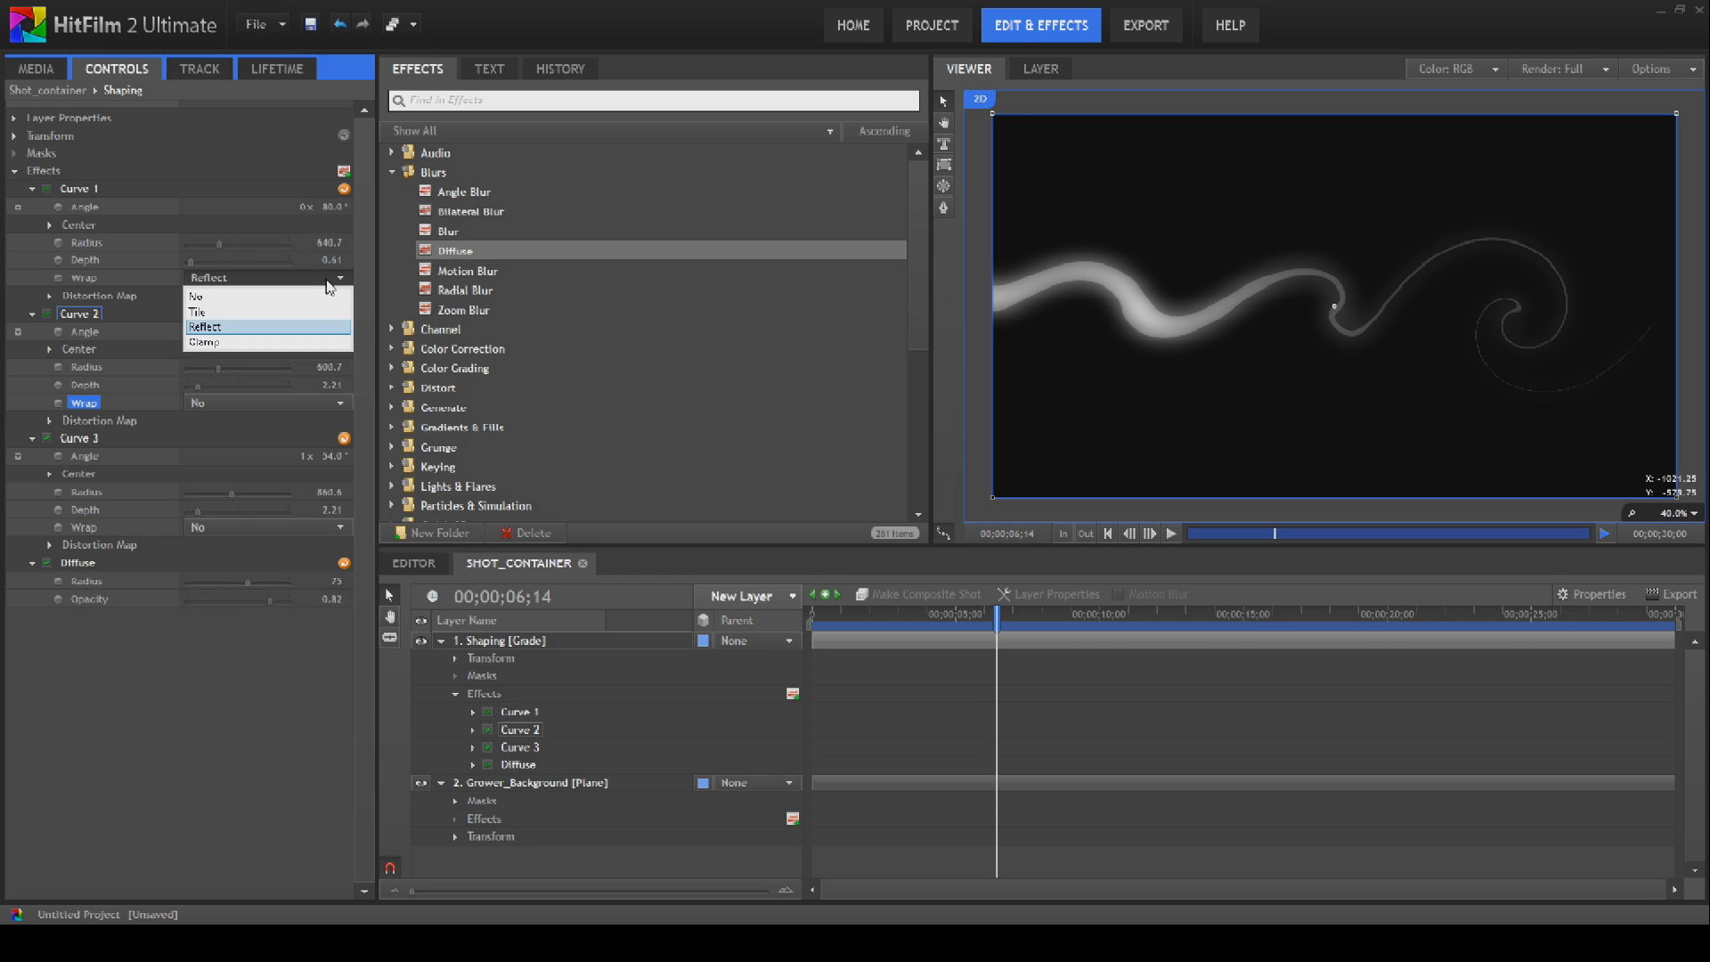
{"action": "left_click", "coordinate": [309, 297]}
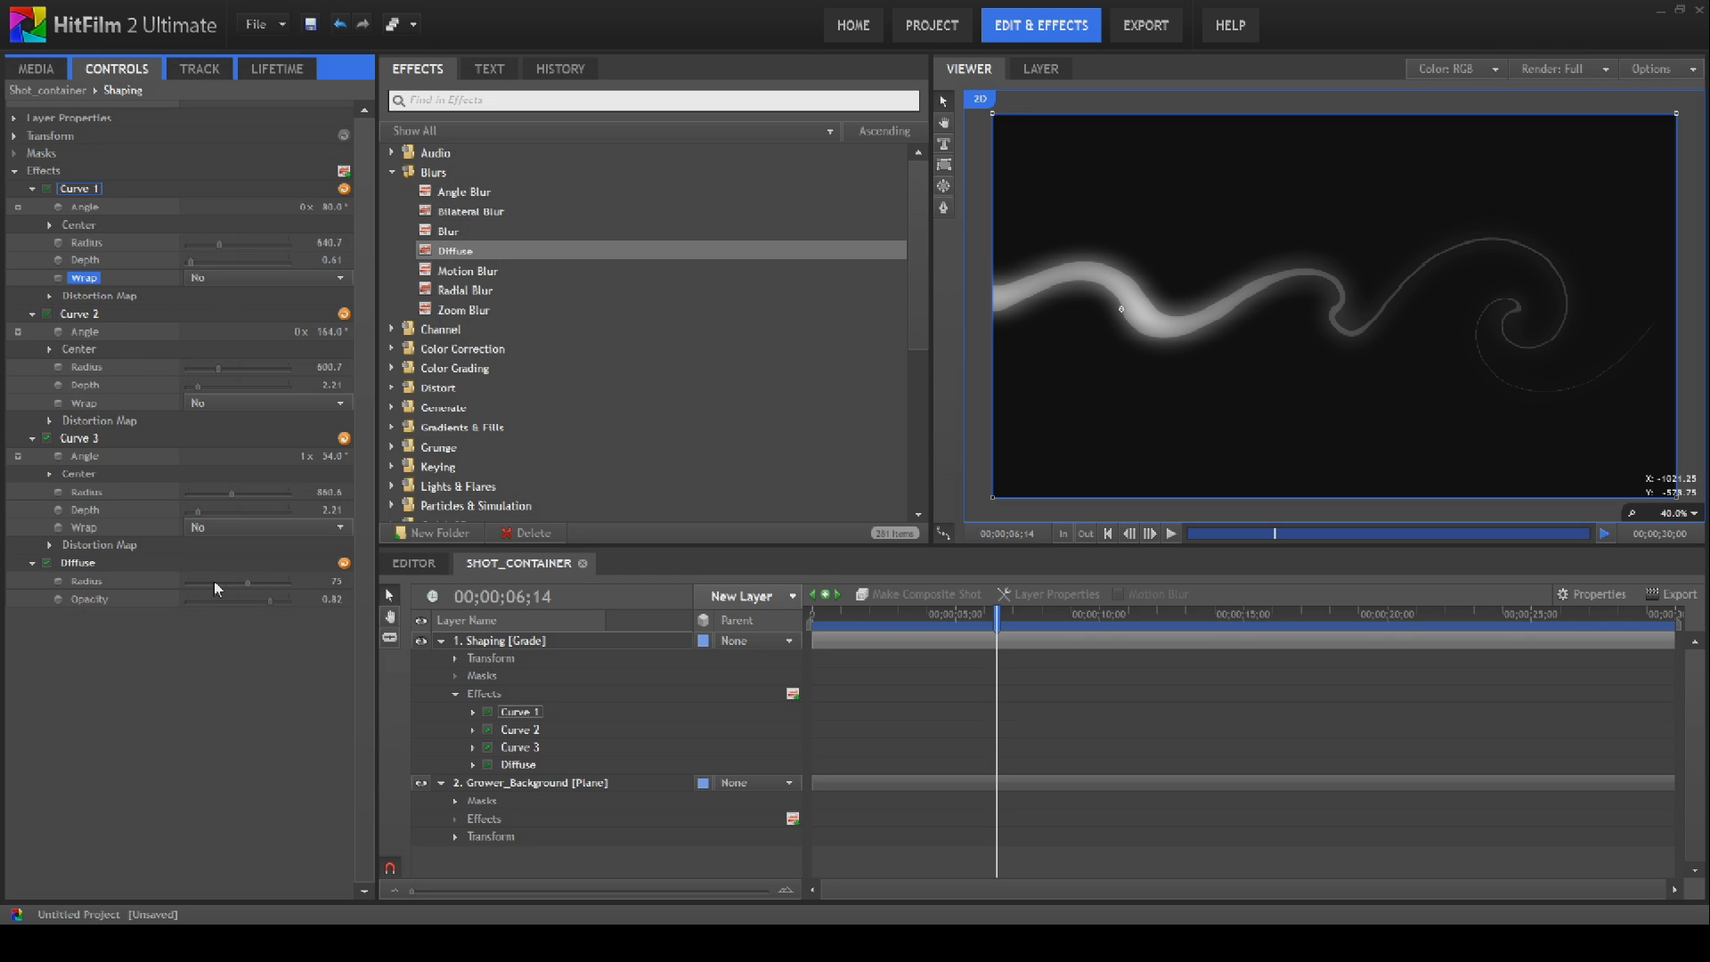
{"action": "left_click_drag", "start_coordinate": [323, 459], "coordinate": [73, 476]}
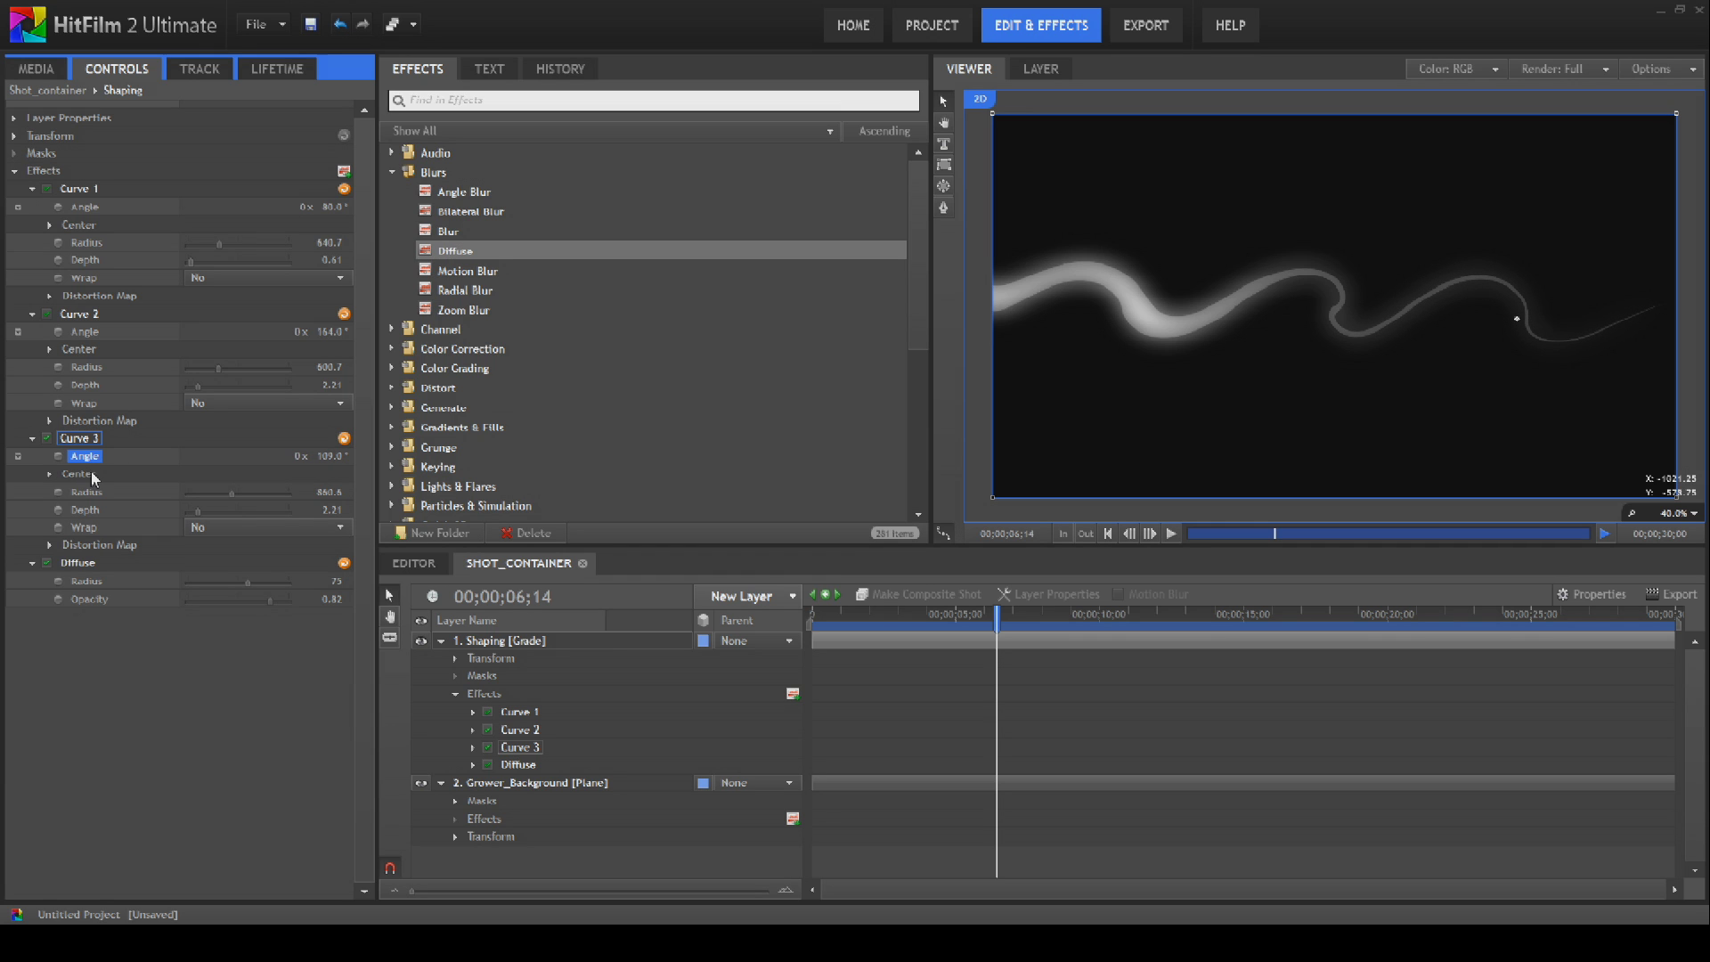
Step: Apply the Distort > Magnify effect to the Shaping layer and show its settings
{"action": "left_click", "coordinate": [392, 173]}
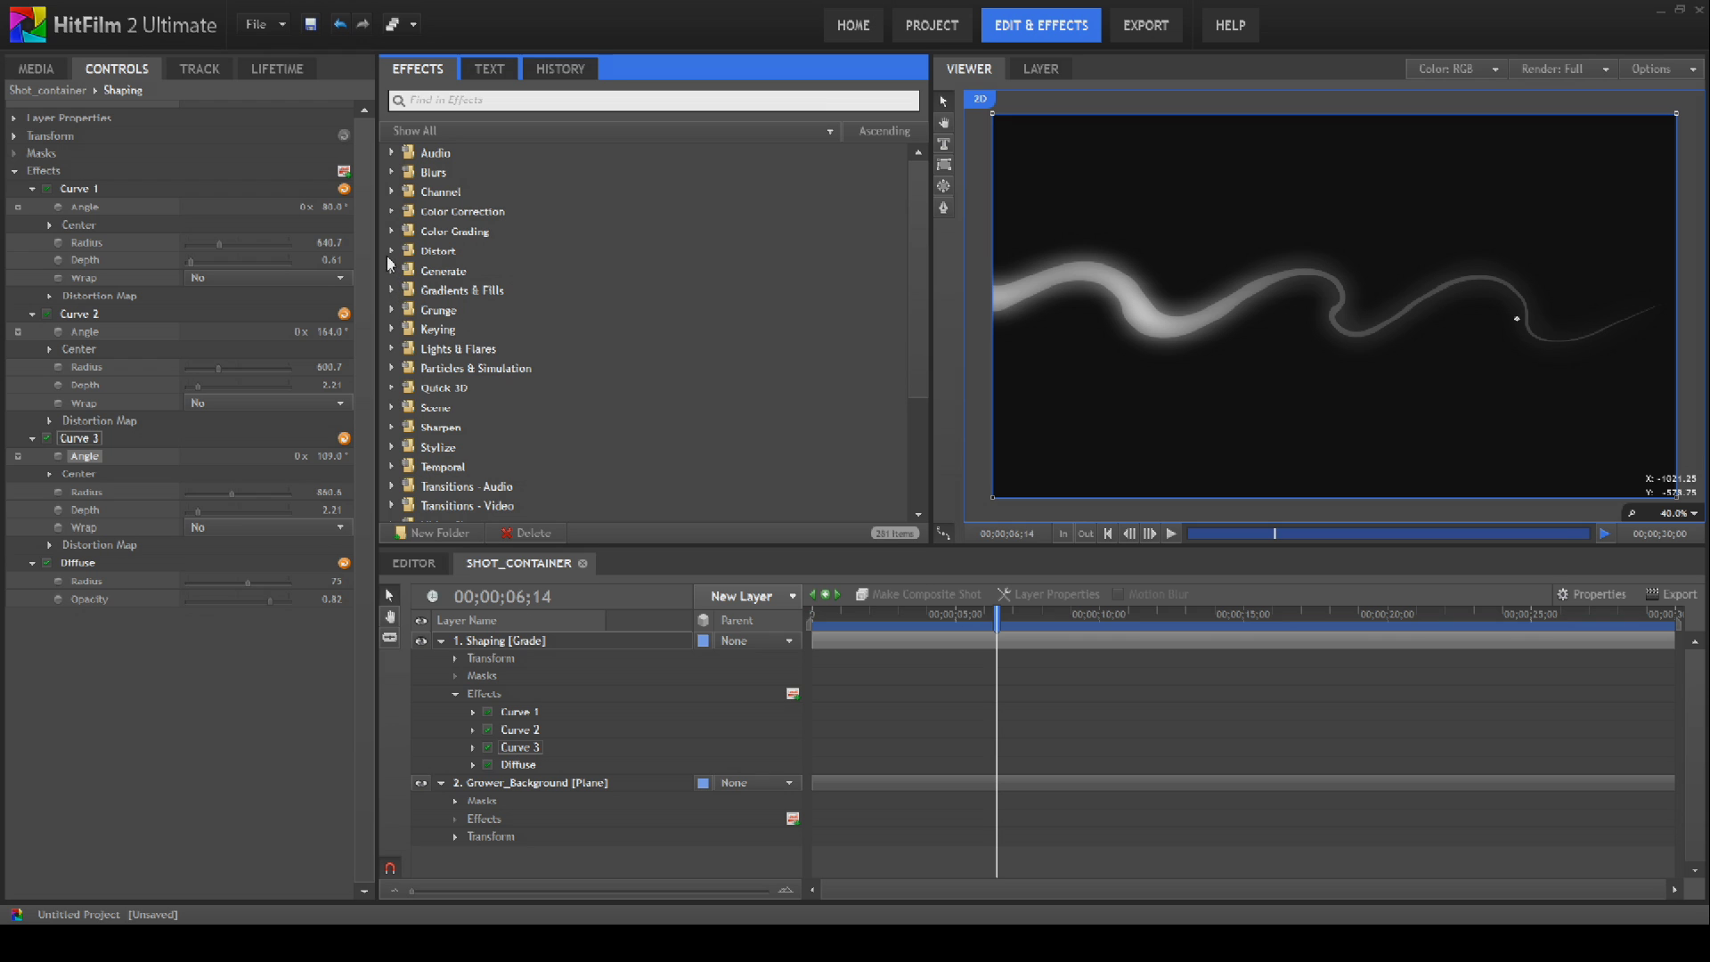
{"action": "left_click", "coordinate": [390, 252]}
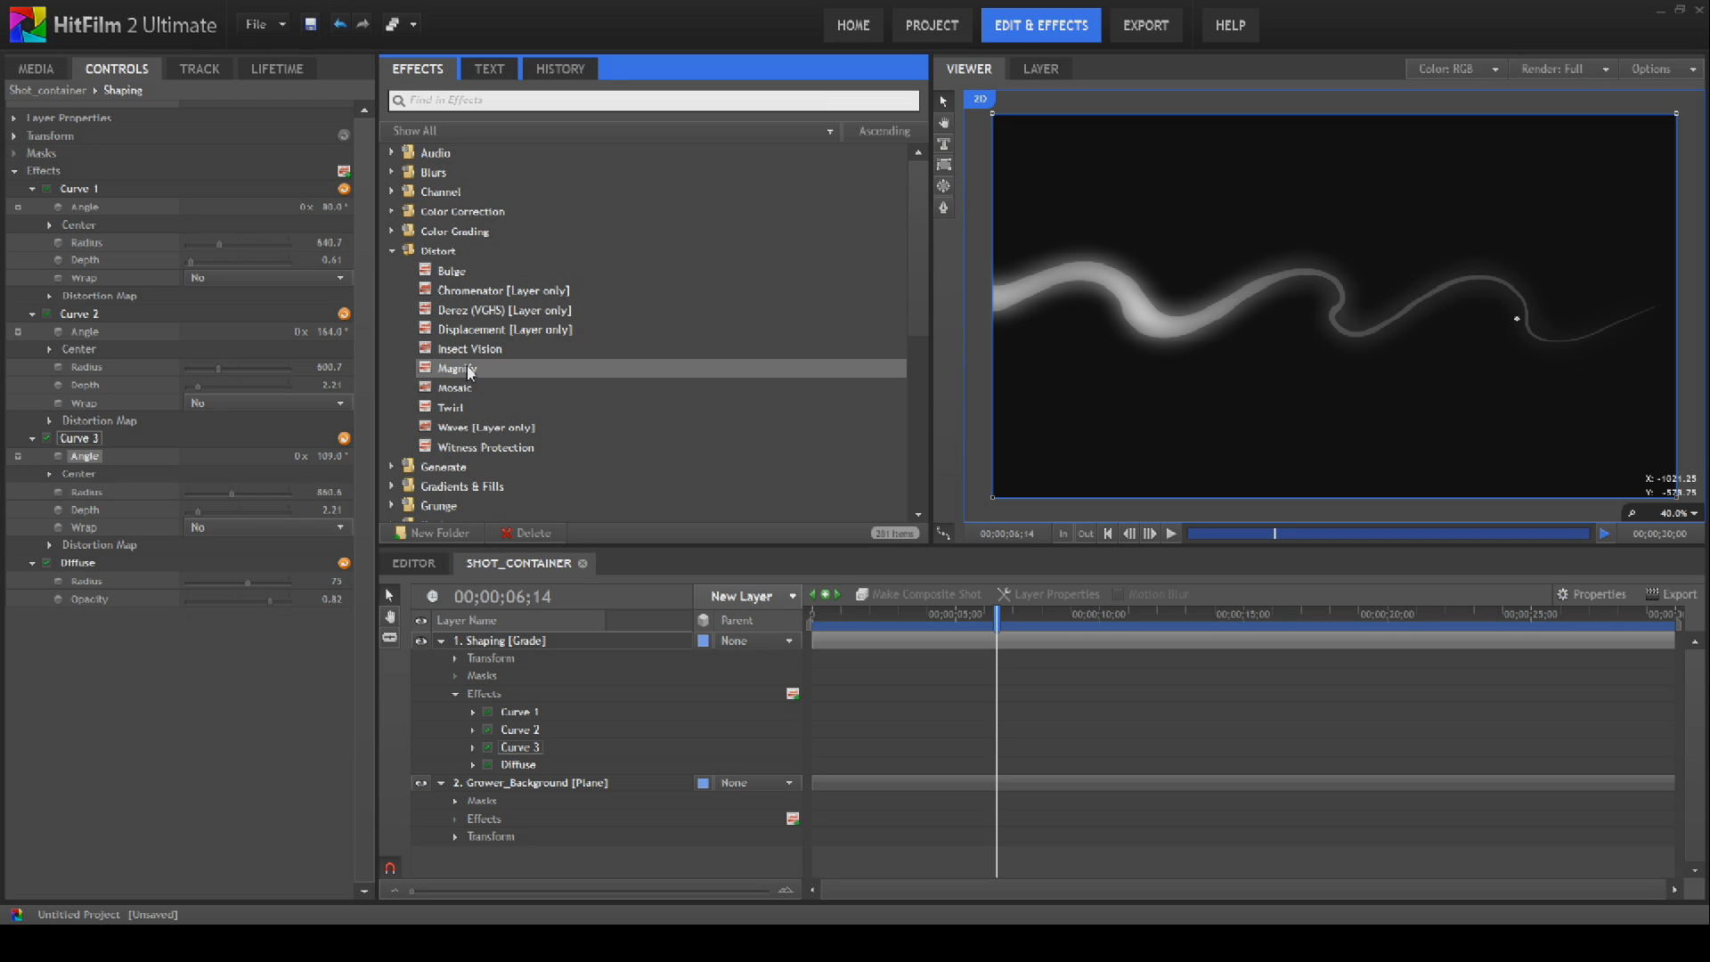
{"action": "left_click_drag", "start_coordinate": [469, 372], "coordinate": [550, 767]}
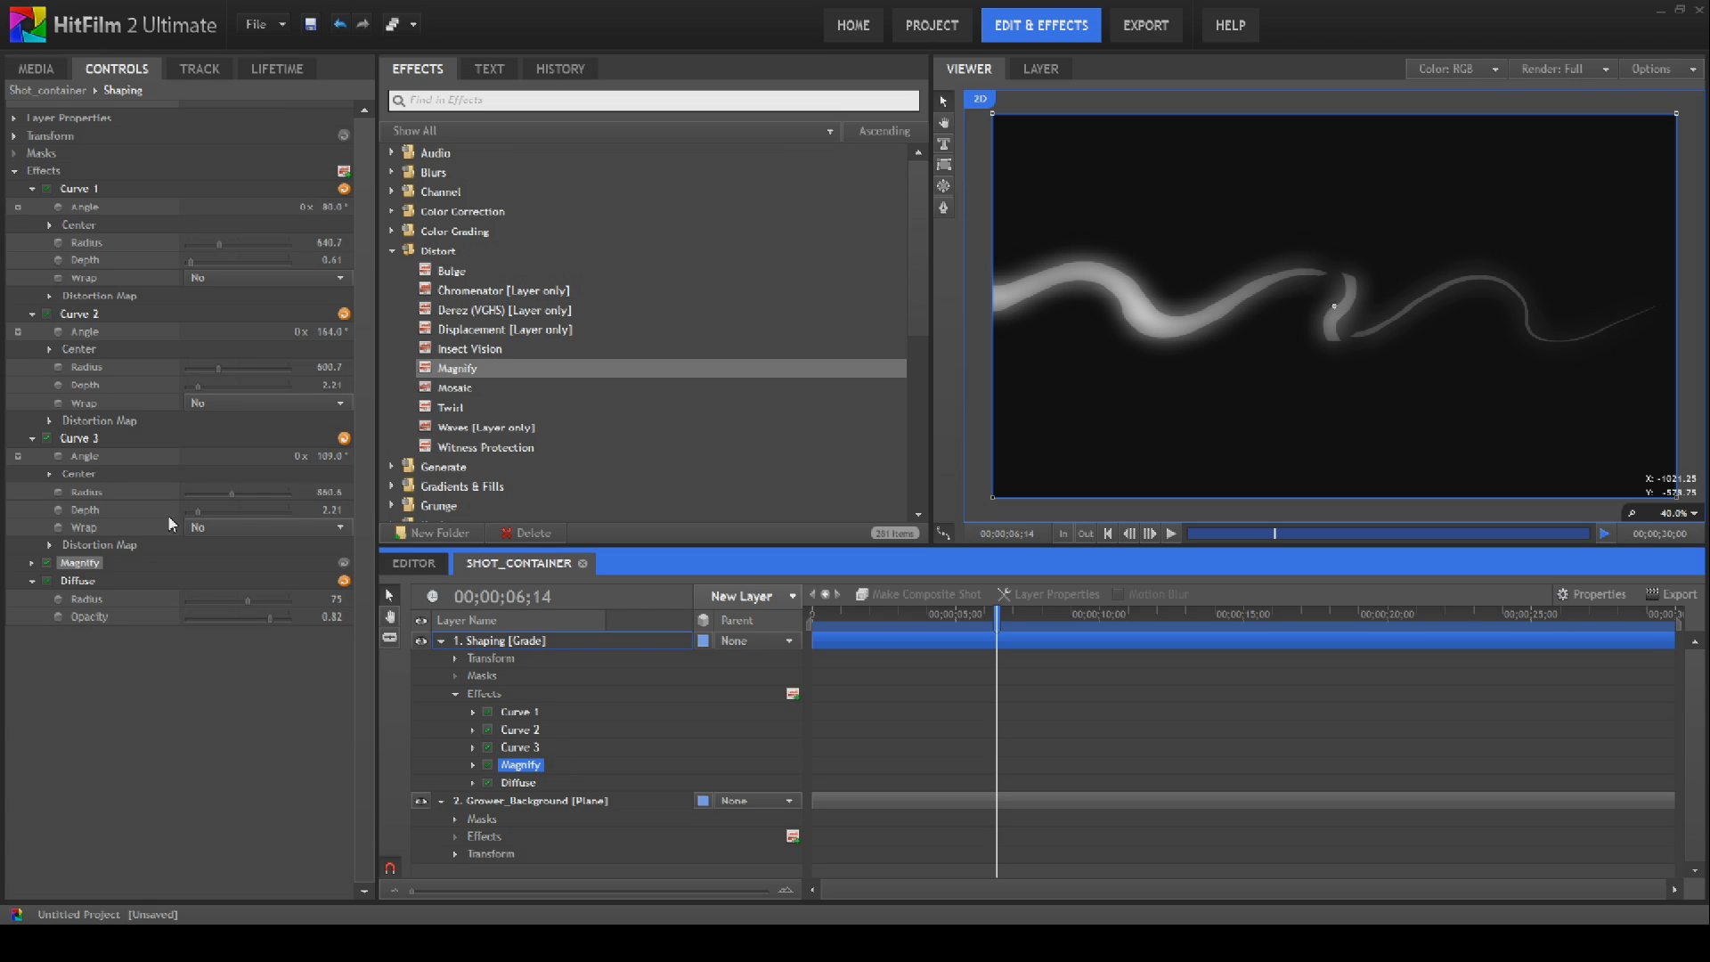
{"action": "left_click", "coordinate": [32, 564]}
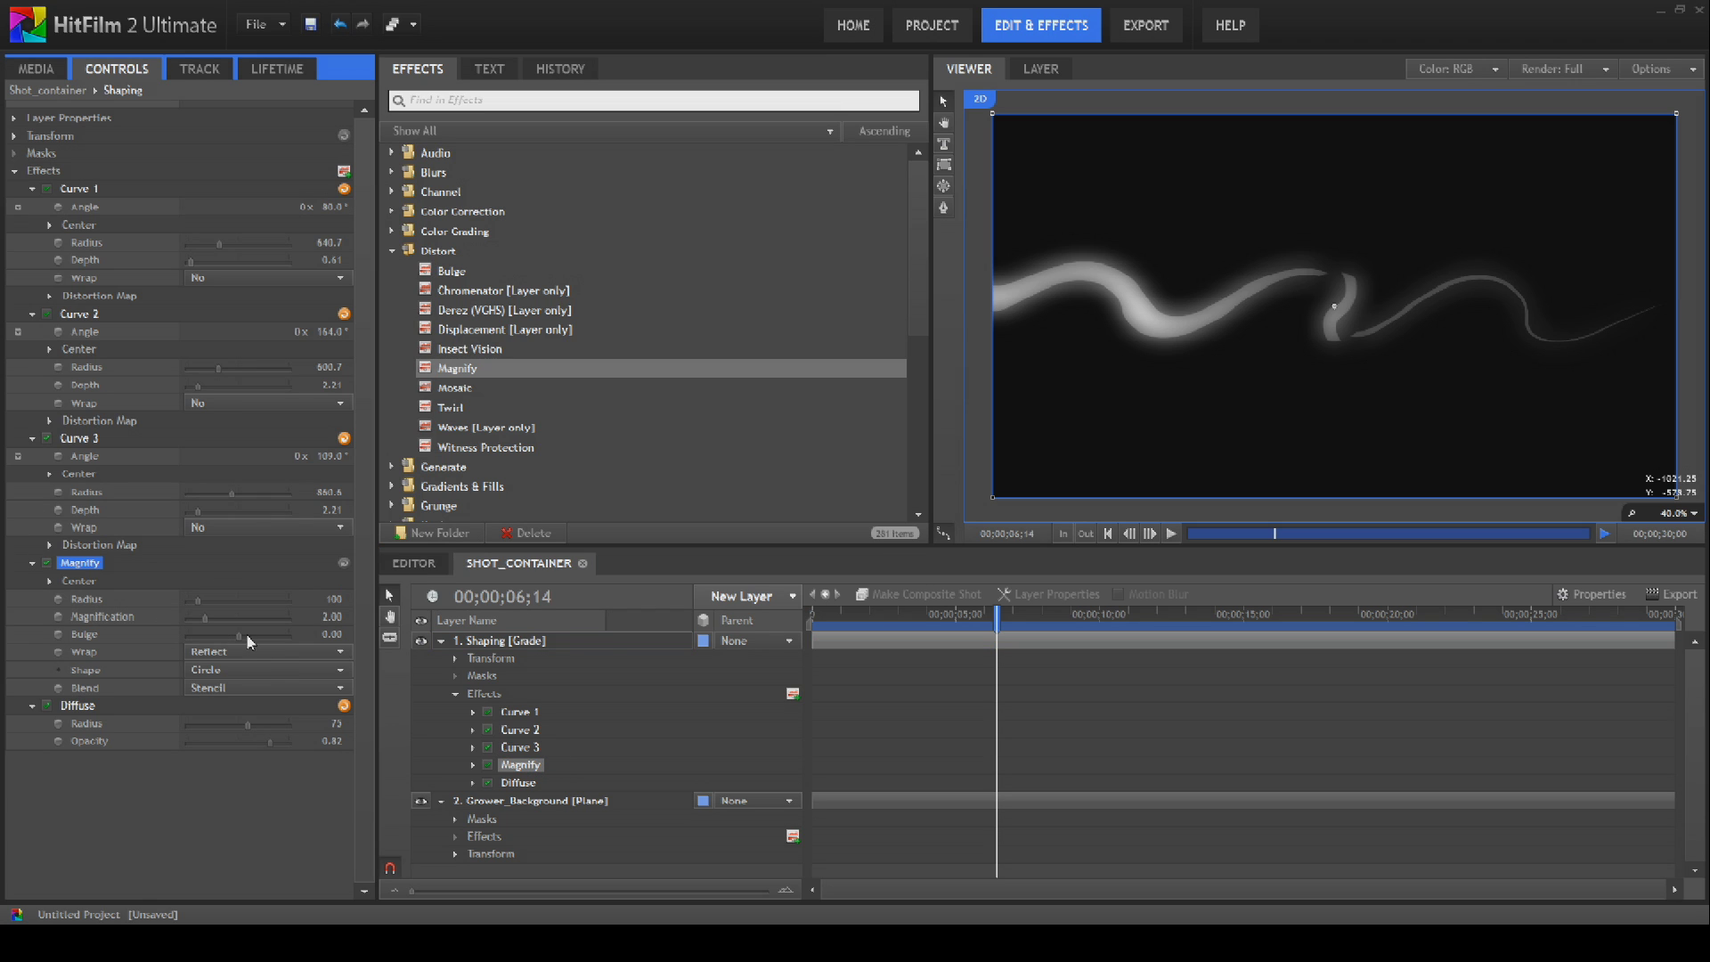
Step: Set Magnify to Wrap No, Blend Normal, Bulge 0.88 and Radius 1000
{"action": "left_click", "coordinate": [321, 652]}
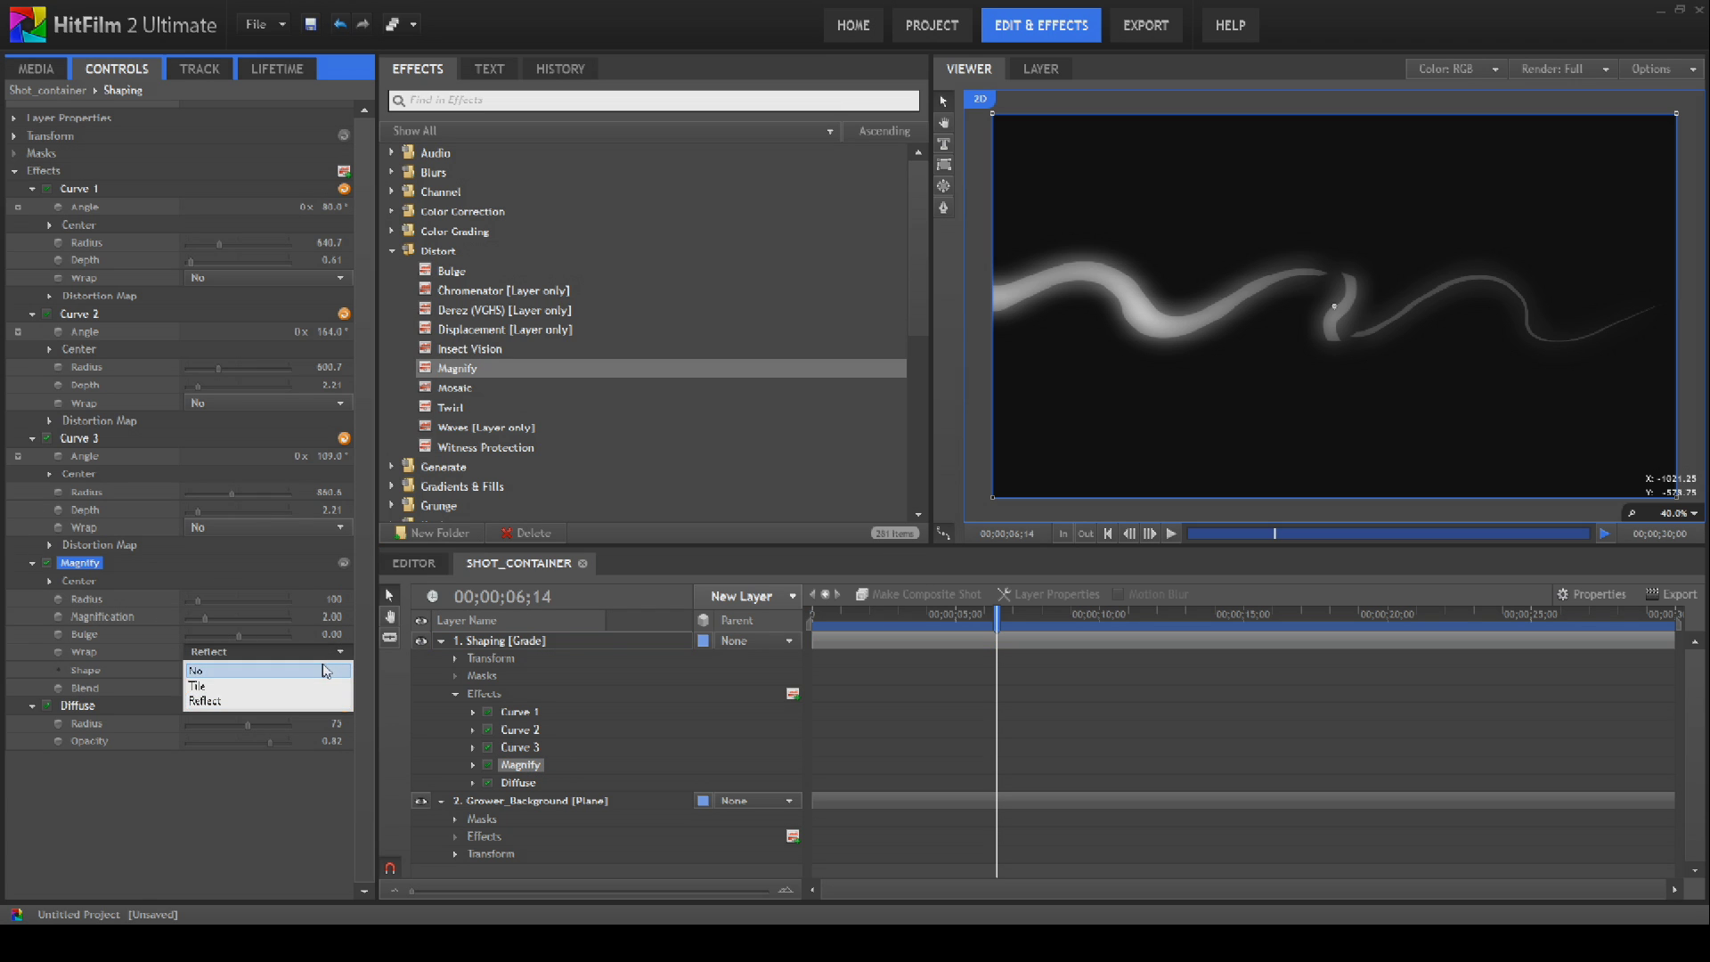
{"action": "left_click", "coordinate": [232, 667]}
{"action": "left_click", "coordinate": [329, 688]}
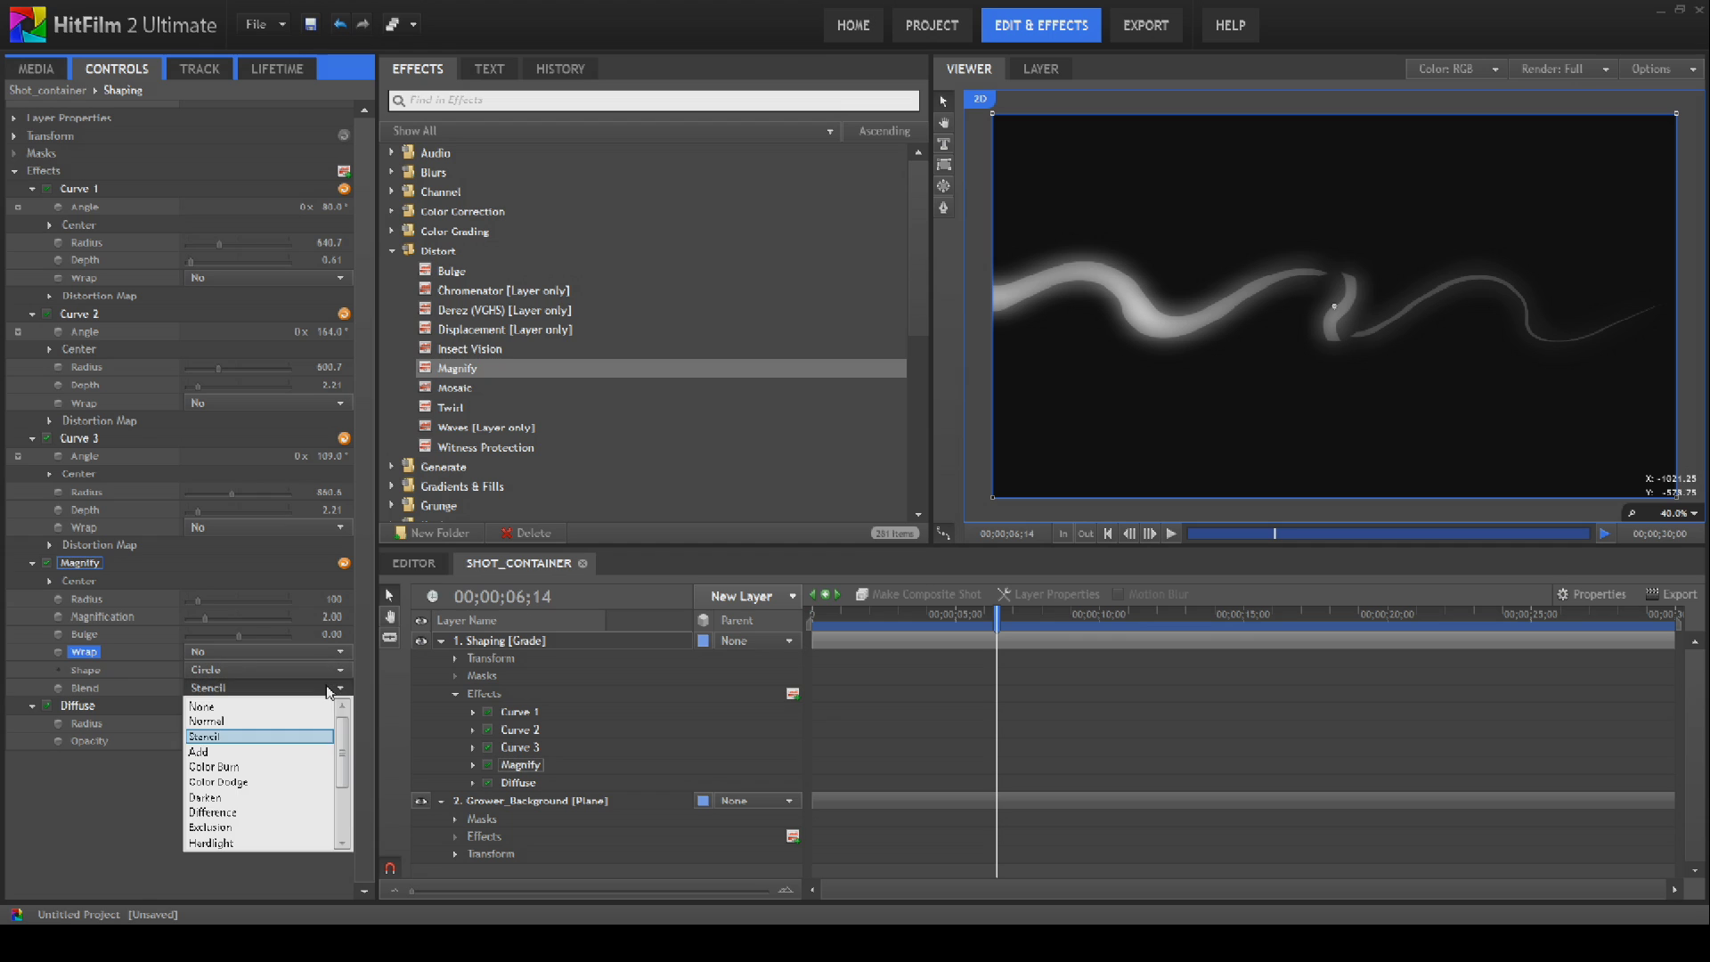
{"action": "left_click", "coordinate": [300, 723]}
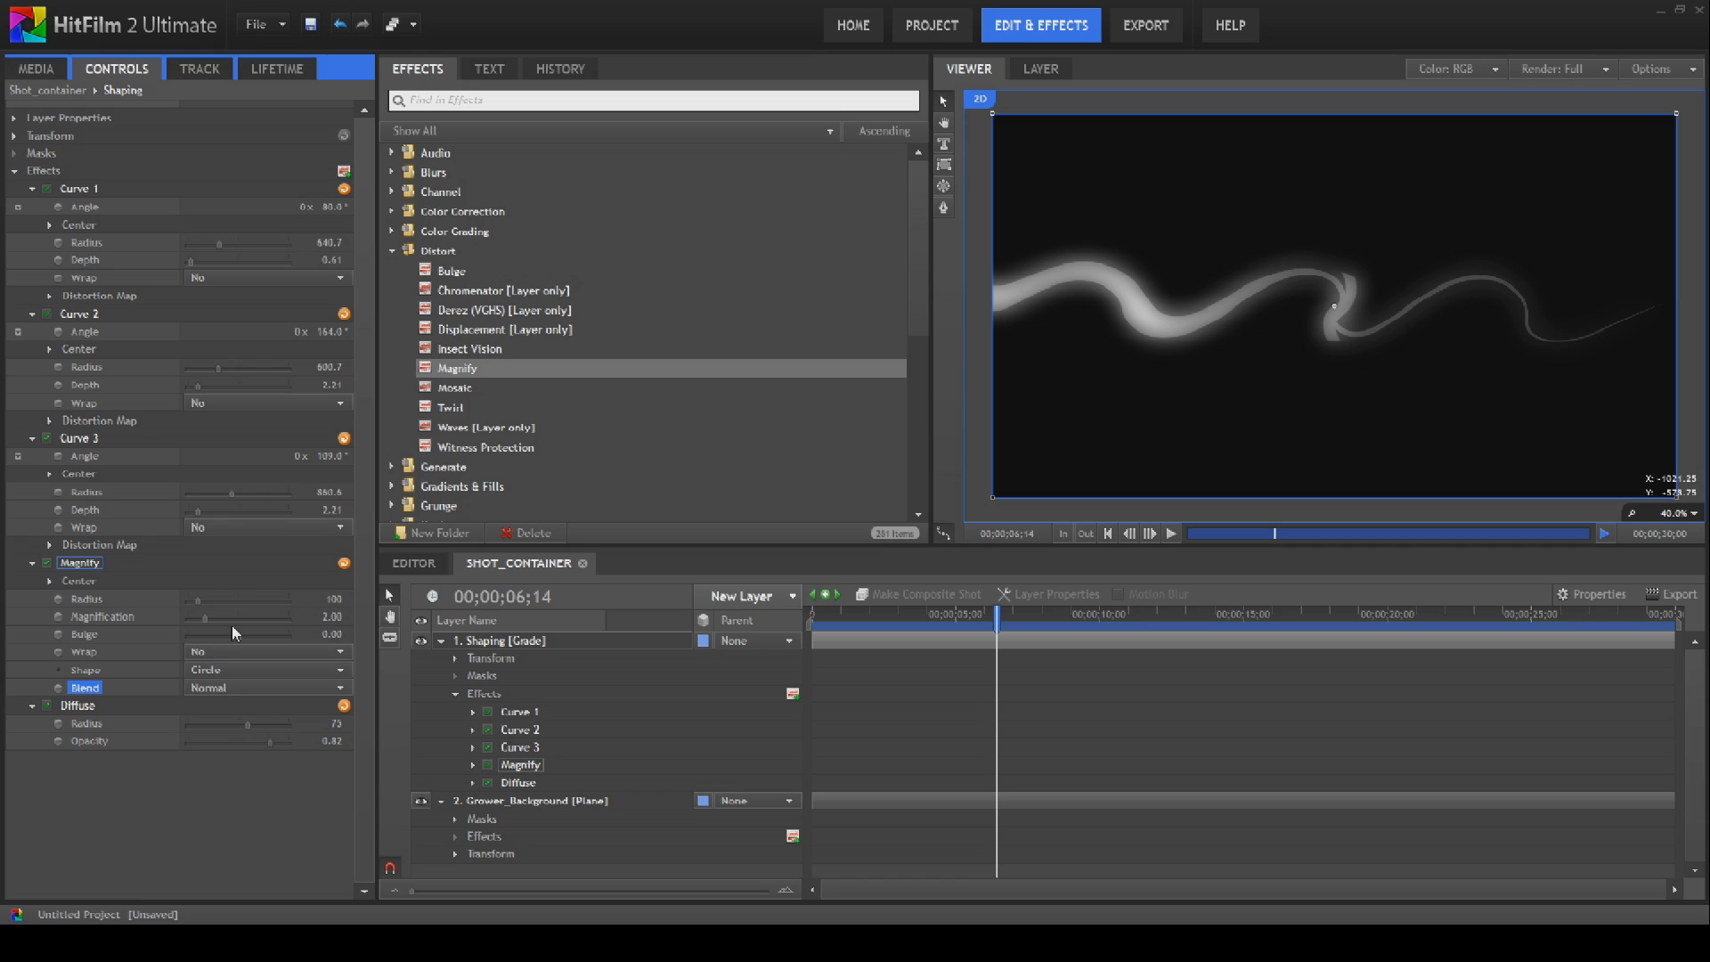
{"action": "left_click_drag", "start_coordinate": [238, 641], "coordinate": [273, 643]}
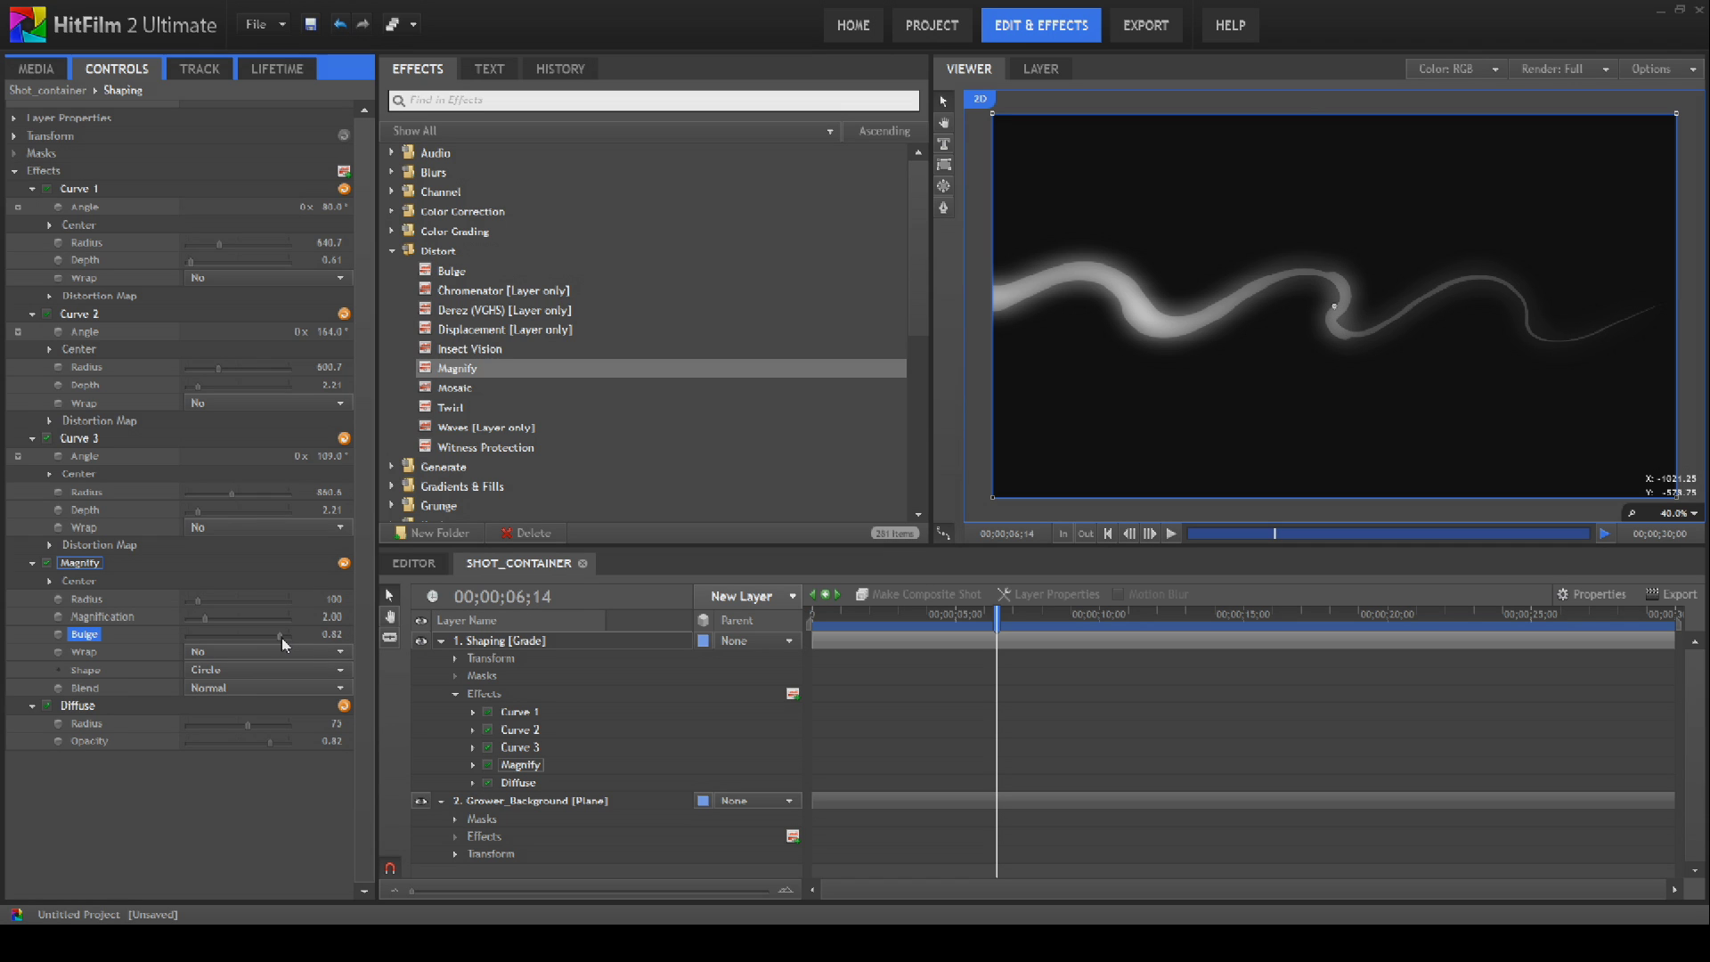
{"action": "left_click_drag", "start_coordinate": [196, 600], "coordinate": [292, 630]}
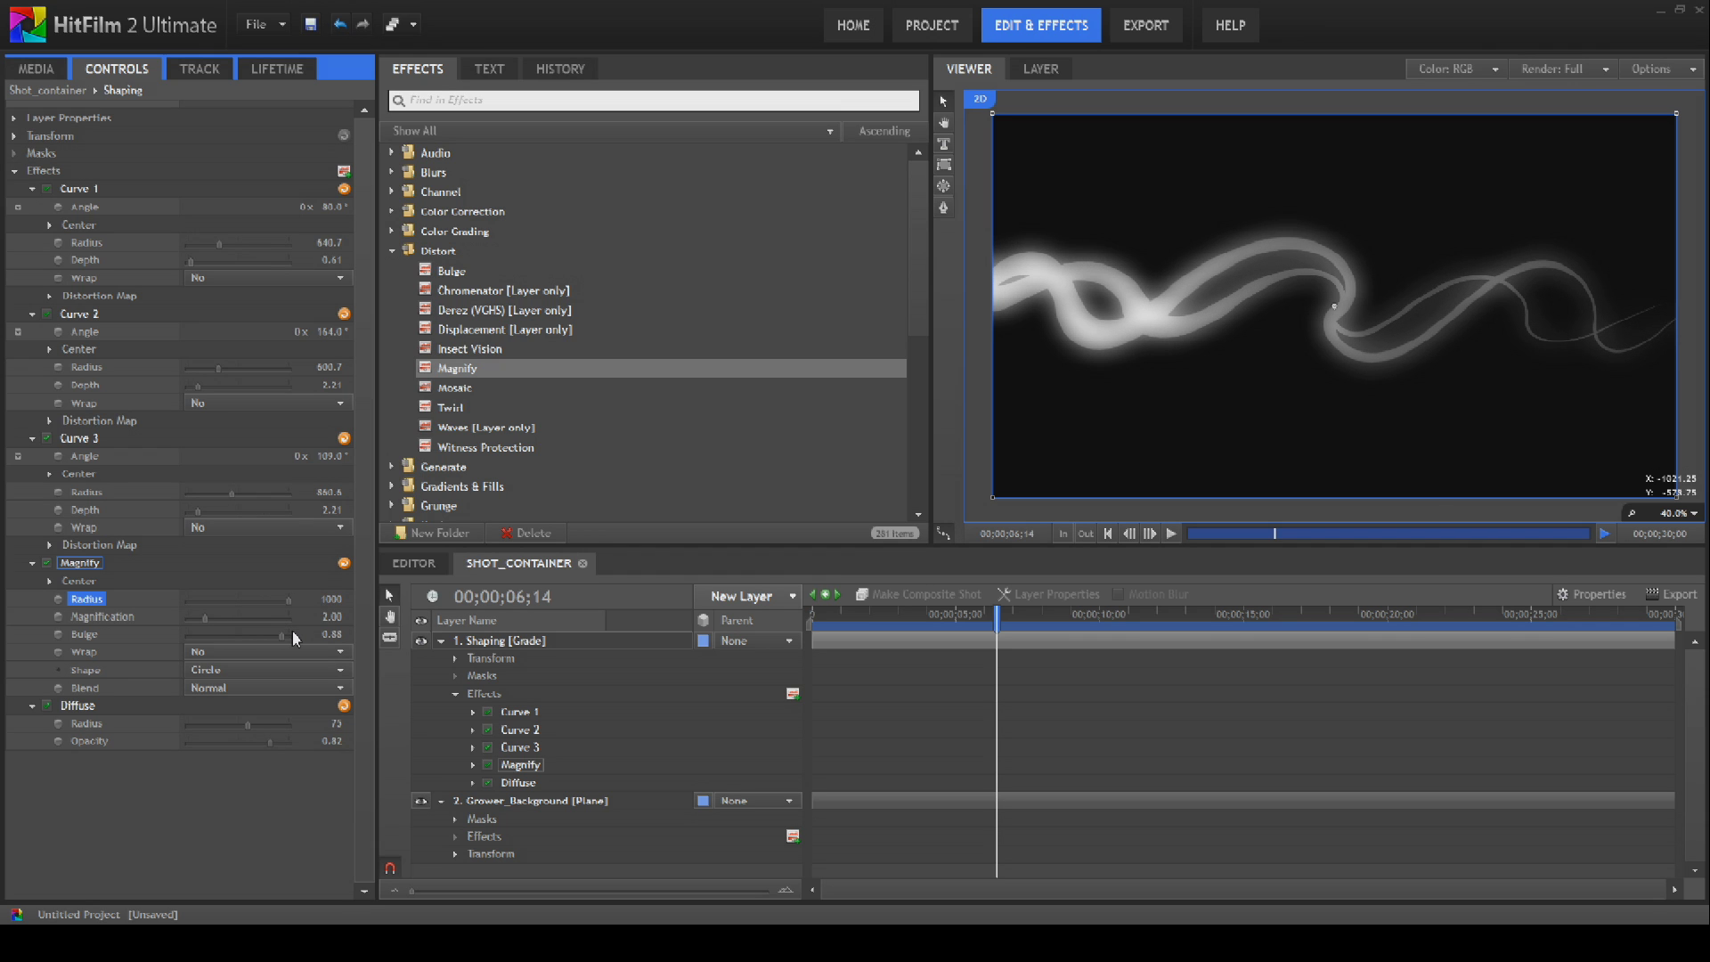
Step: Preview the Magnify result from the start of the shot
{"action": "left_click", "coordinate": [1107, 532]}
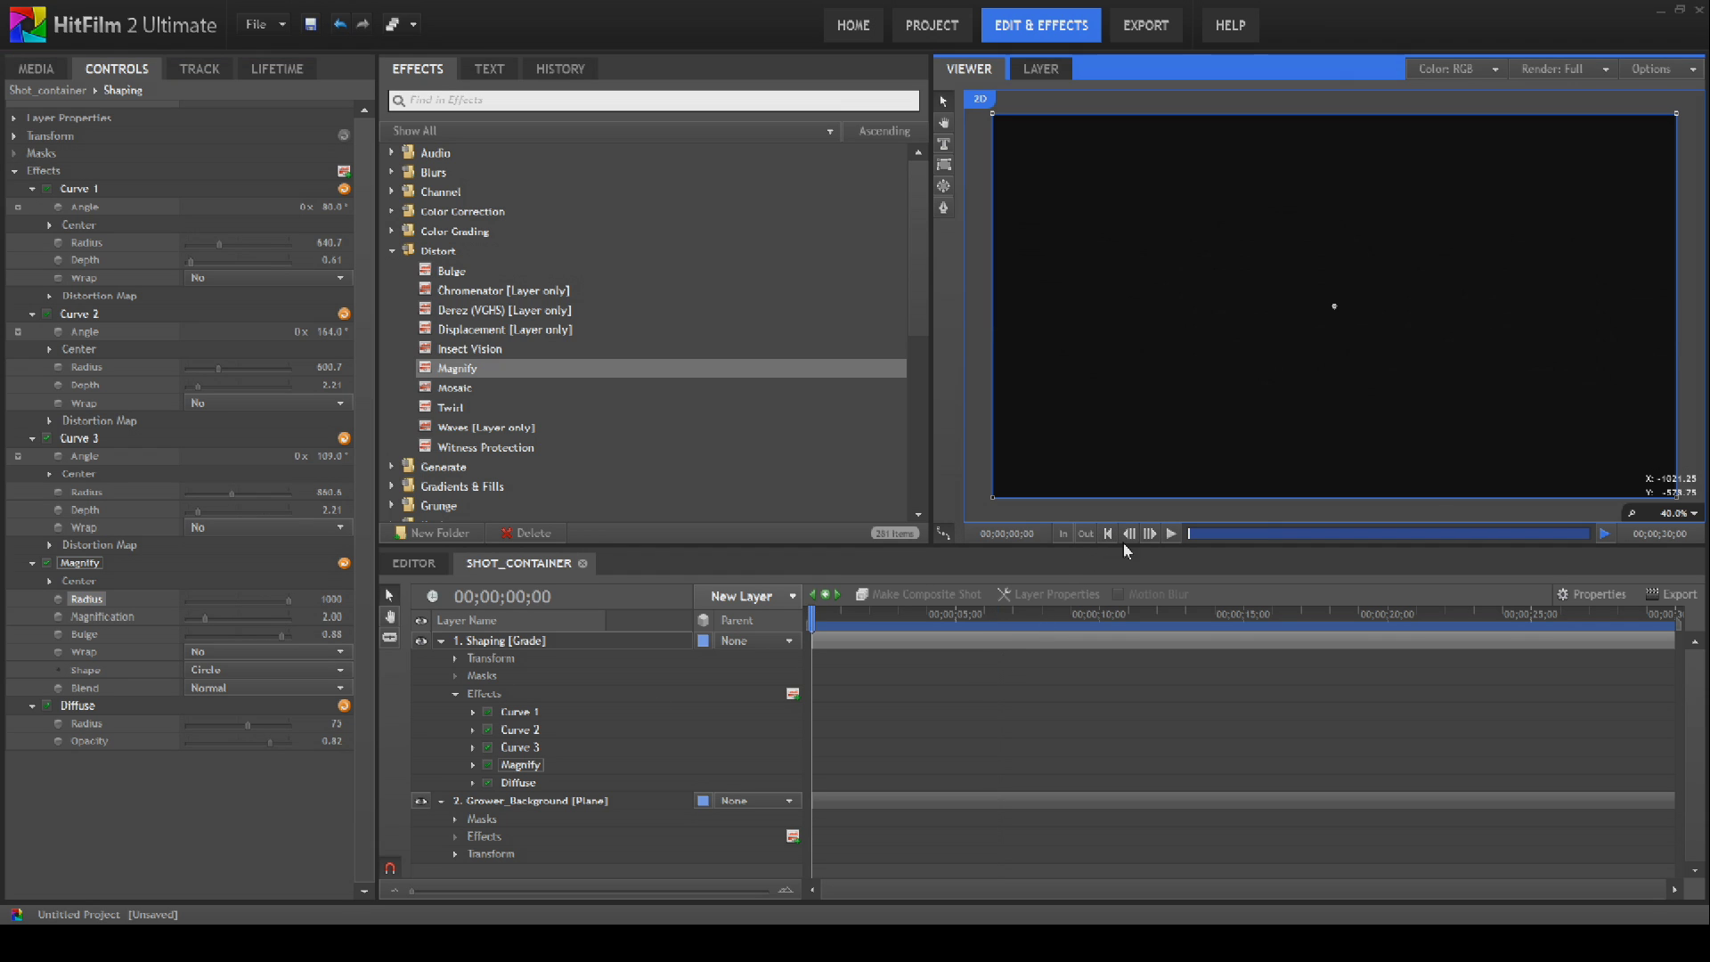
{"action": "left_click", "coordinate": [1172, 534]}
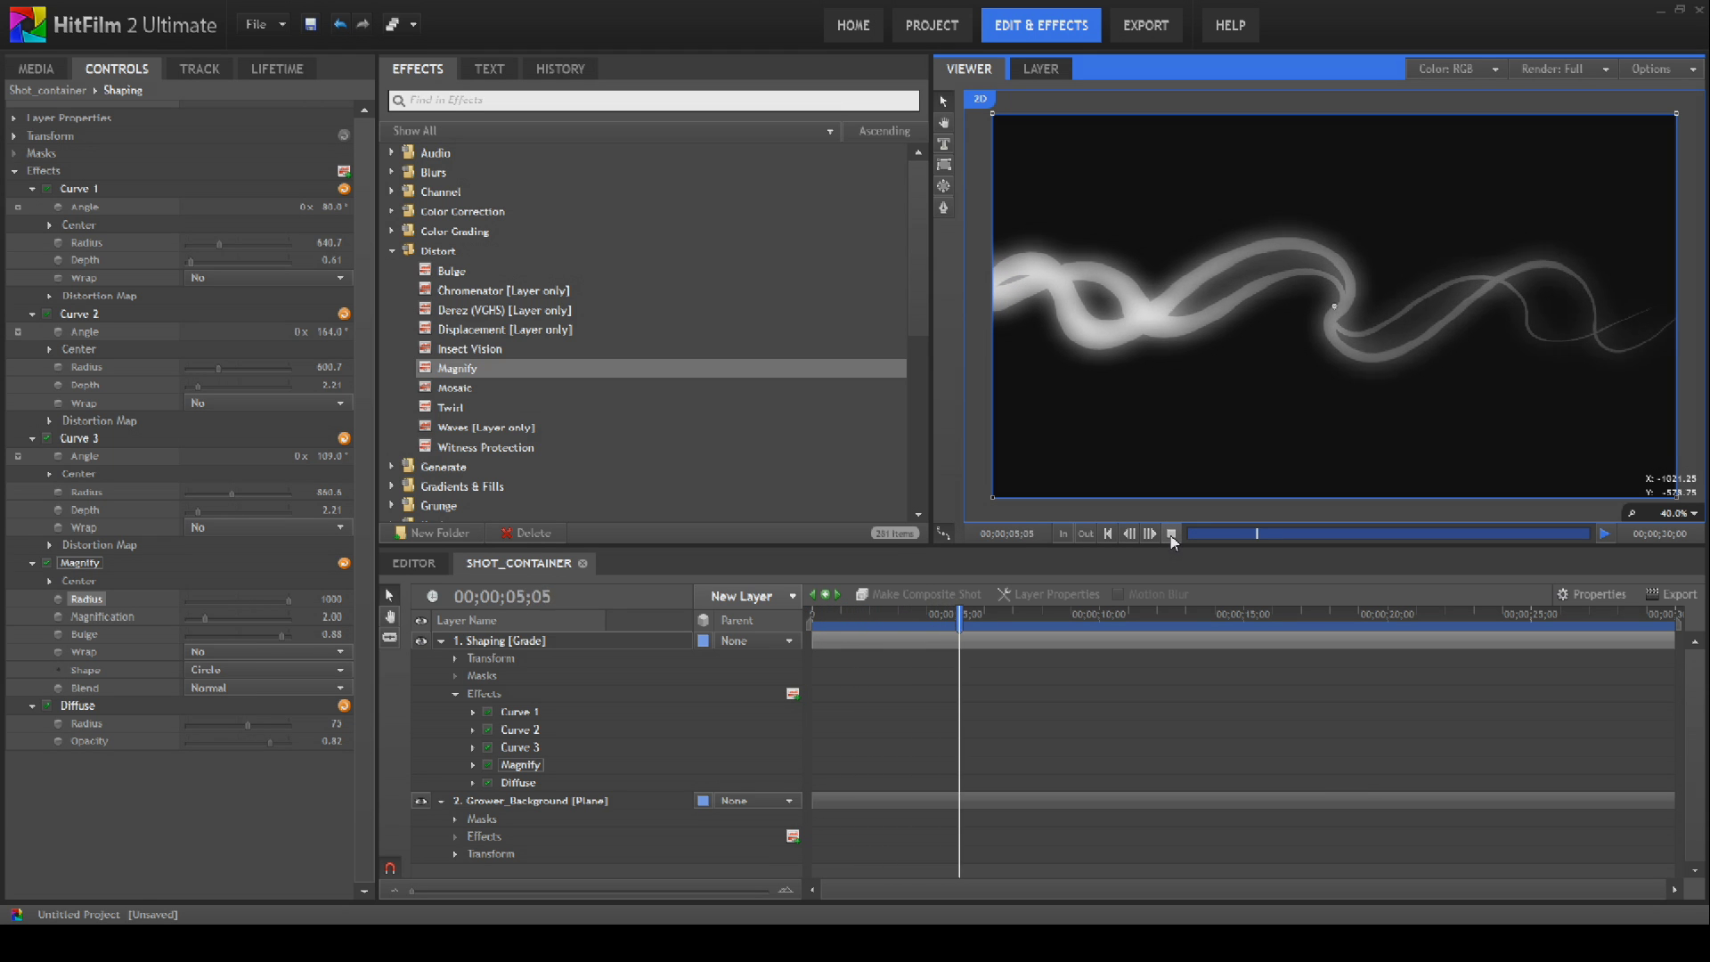
{"action": "left_click", "coordinate": [1172, 534]}
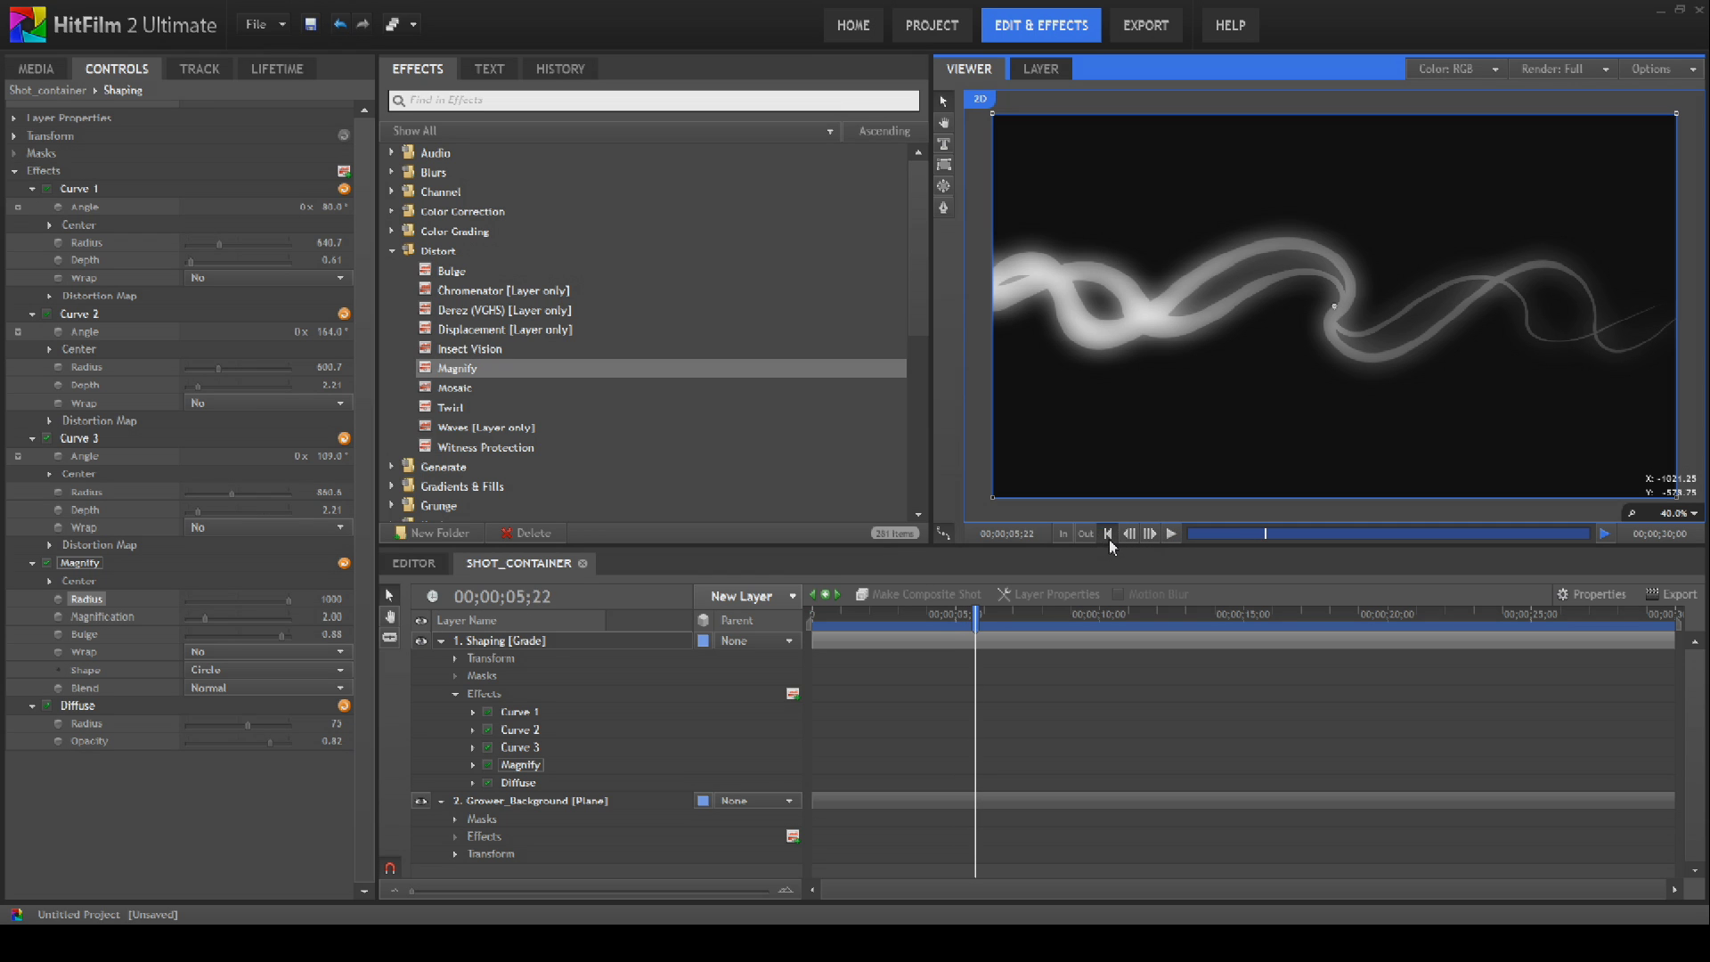
{"action": "left_click", "coordinate": [1109, 537]}
Step: Duplicate the Magnify effect three times, giving four stacked Magnify effects
{"action": "right_click", "coordinate": [514, 767]}
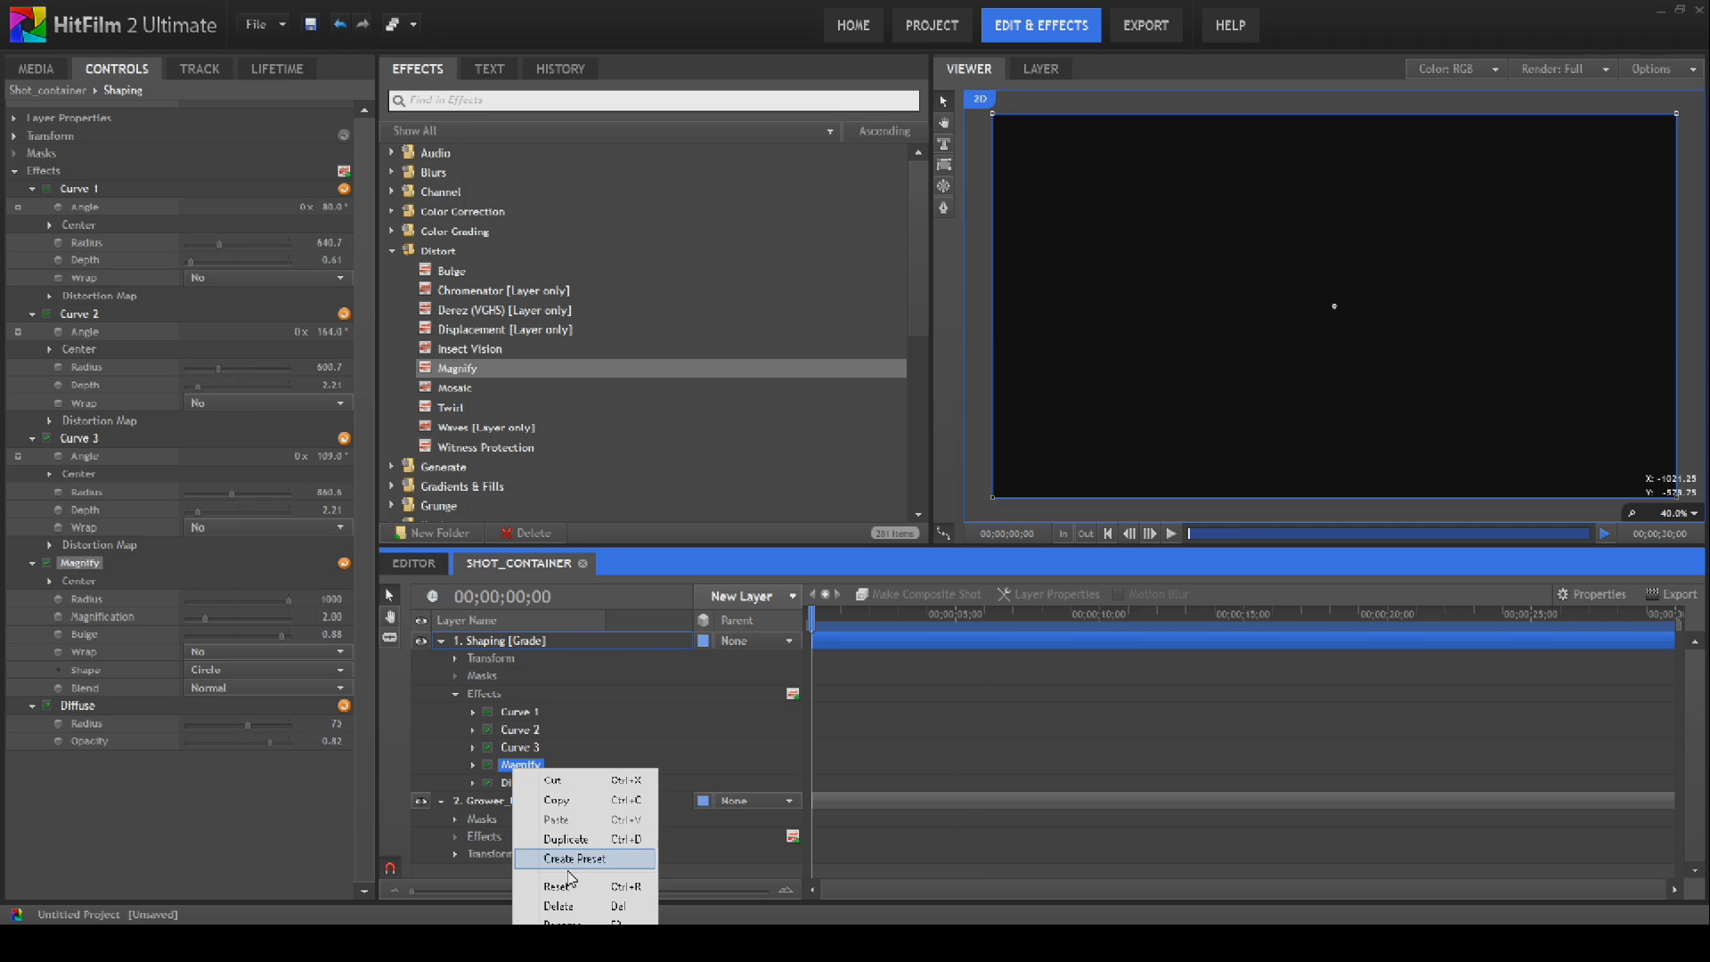
{"action": "left_click", "coordinate": [595, 840]}
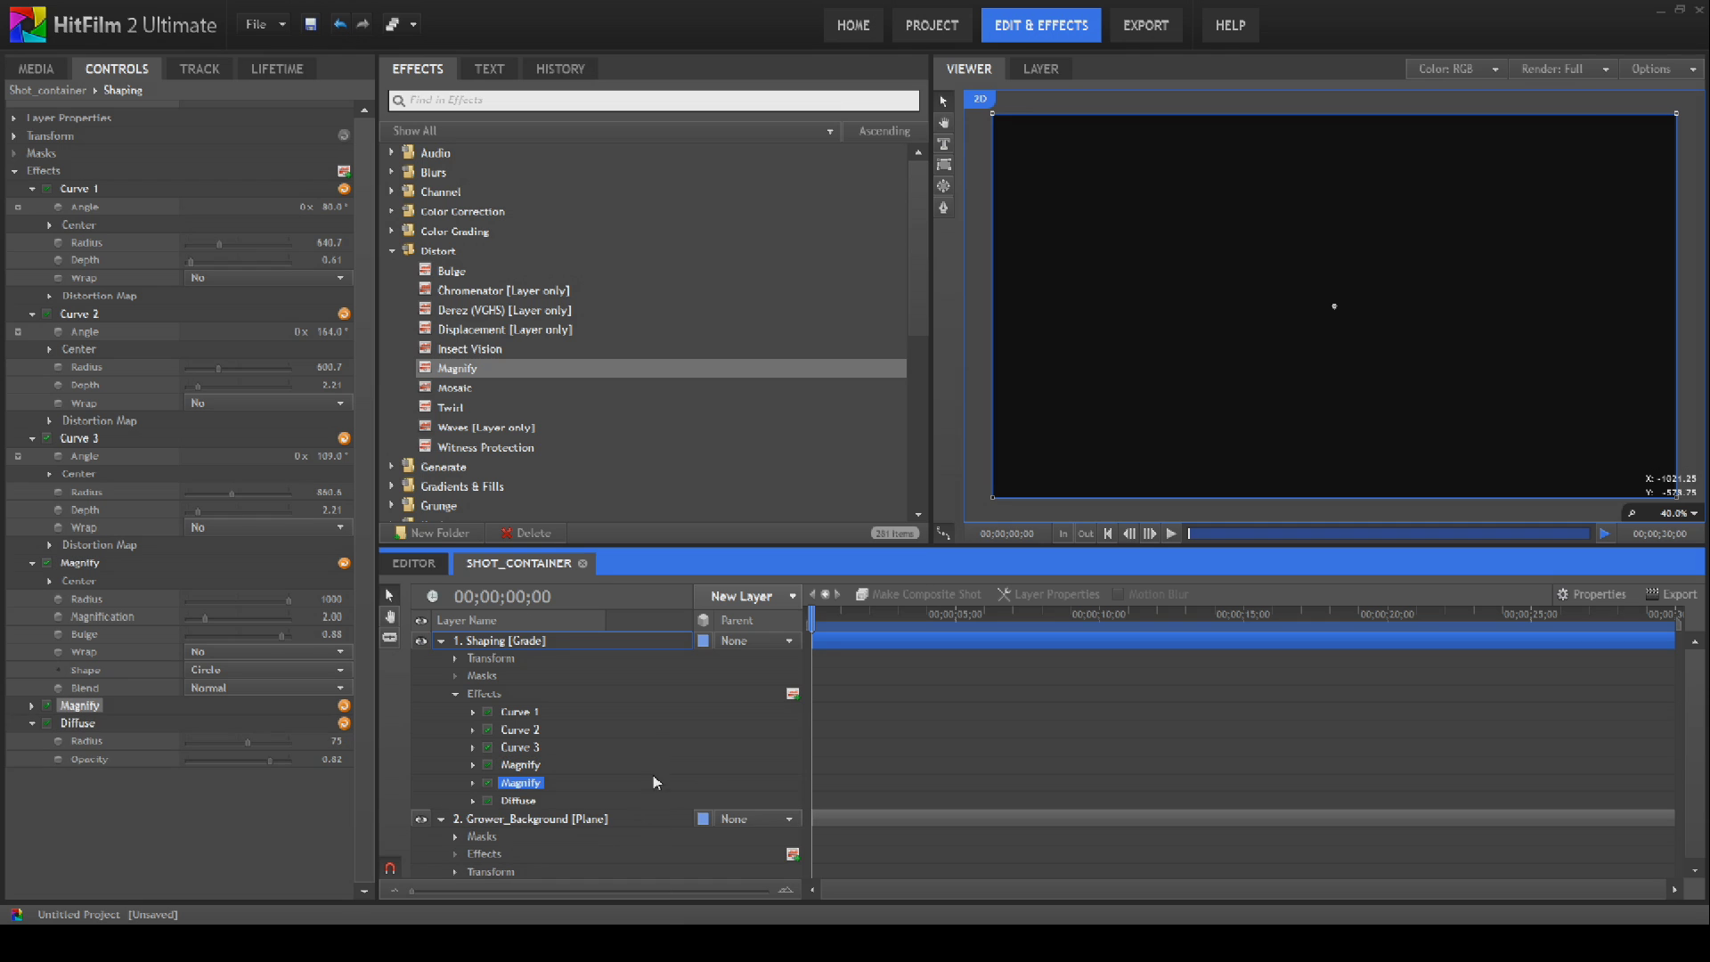
{"action": "left_click", "coordinate": [1171, 534]}
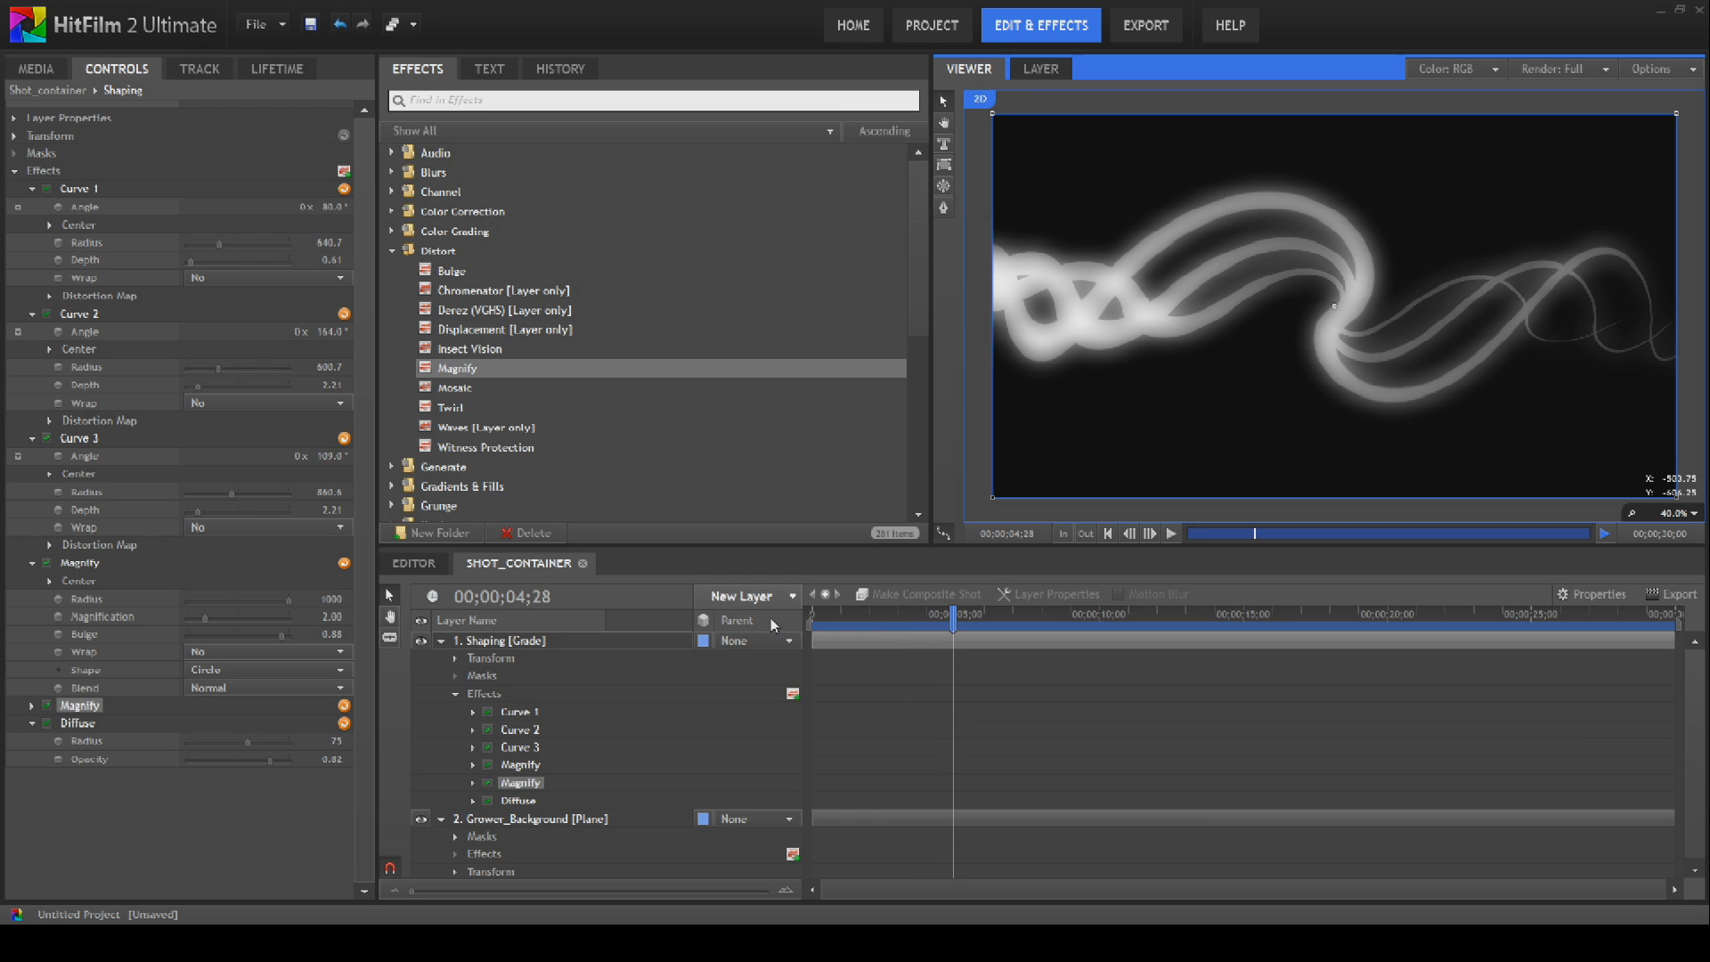
{"action": "right_click", "coordinate": [526, 793]}
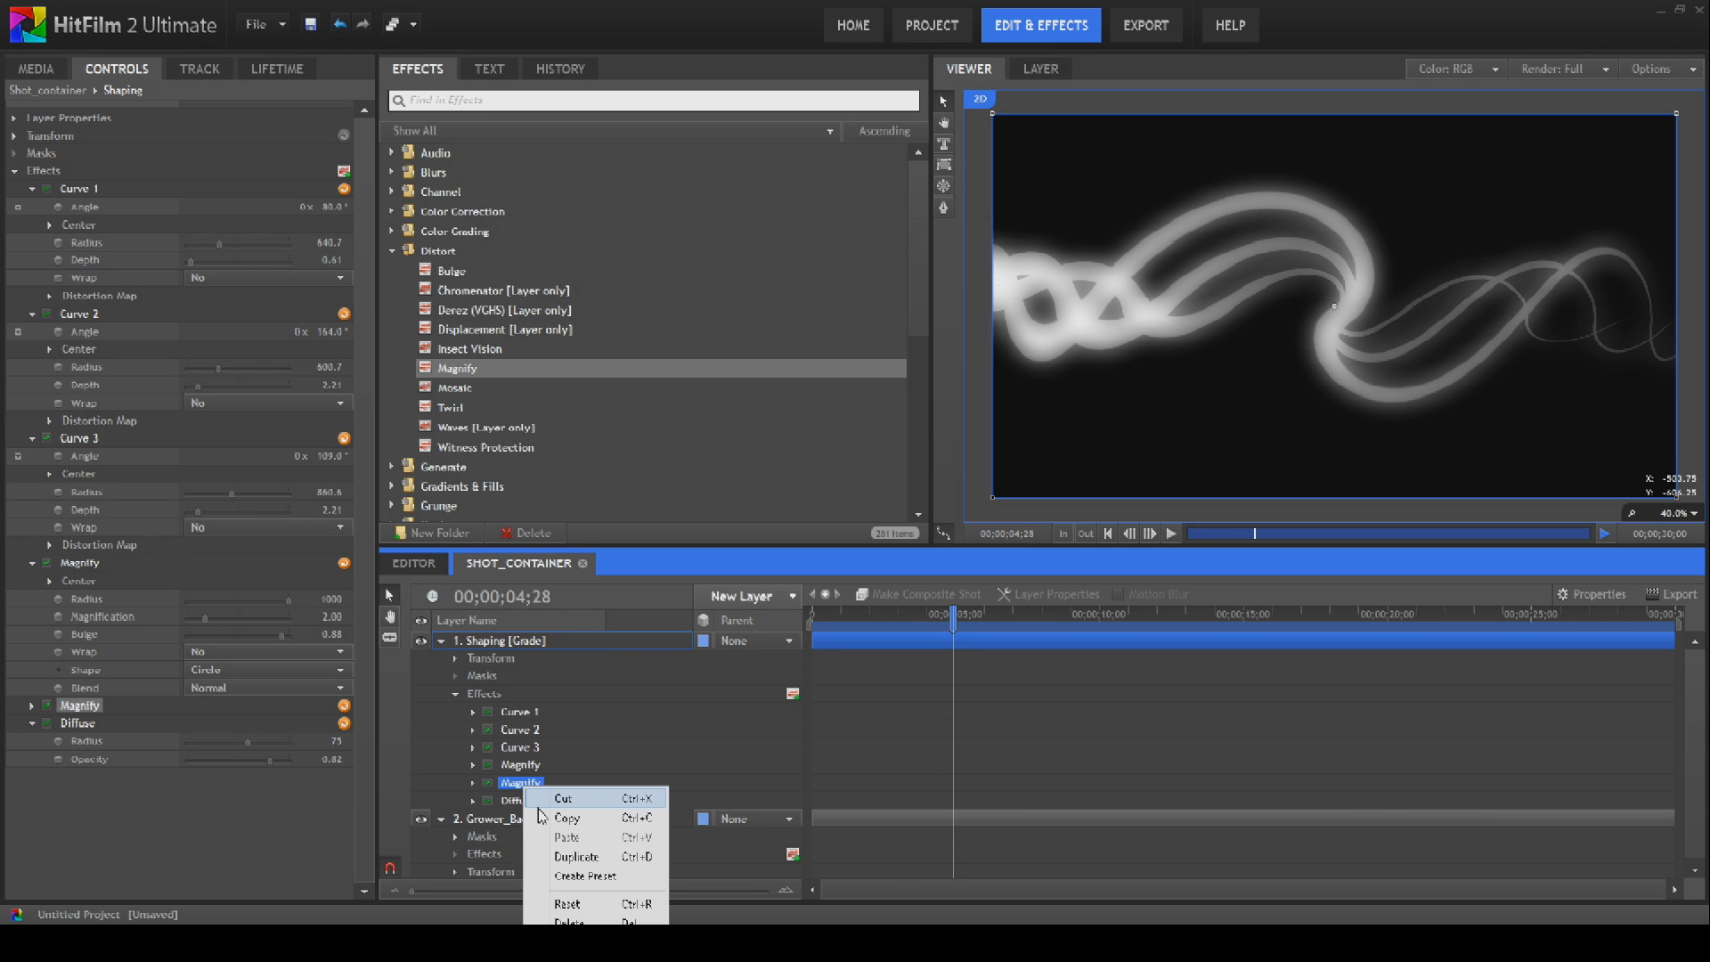
{"action": "left_click", "coordinate": [595, 859]}
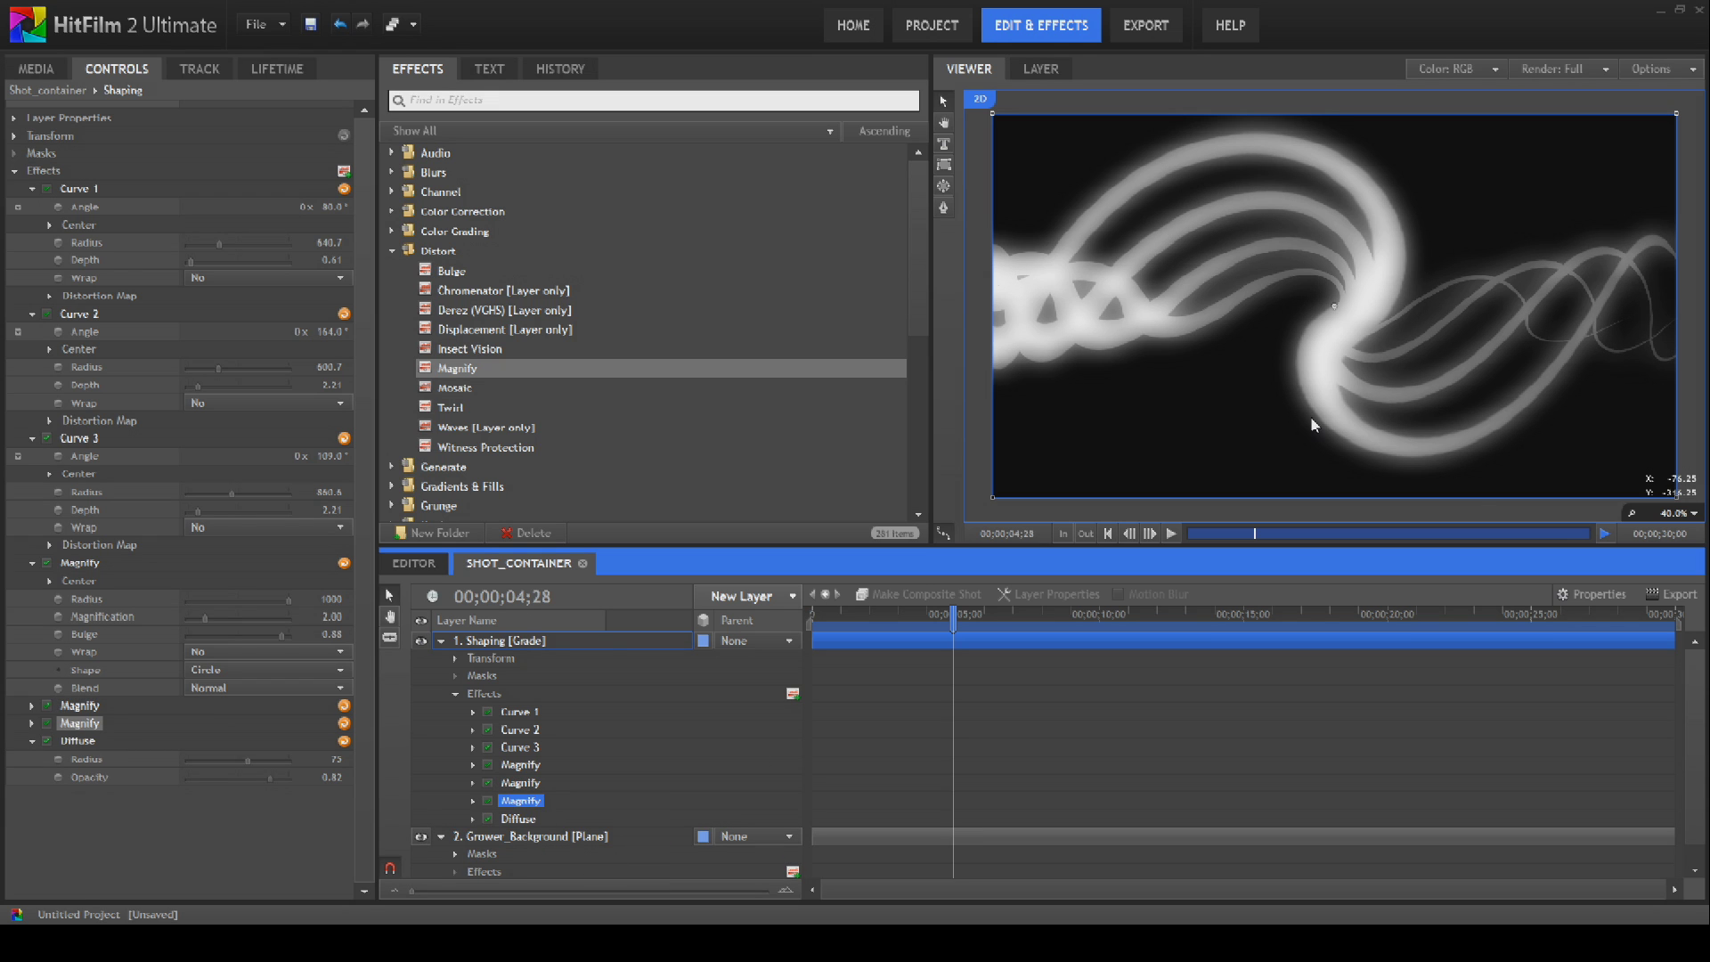
{"action": "right_click", "coordinate": [524, 804]}
{"action": "left_click", "coordinate": [600, 714]}
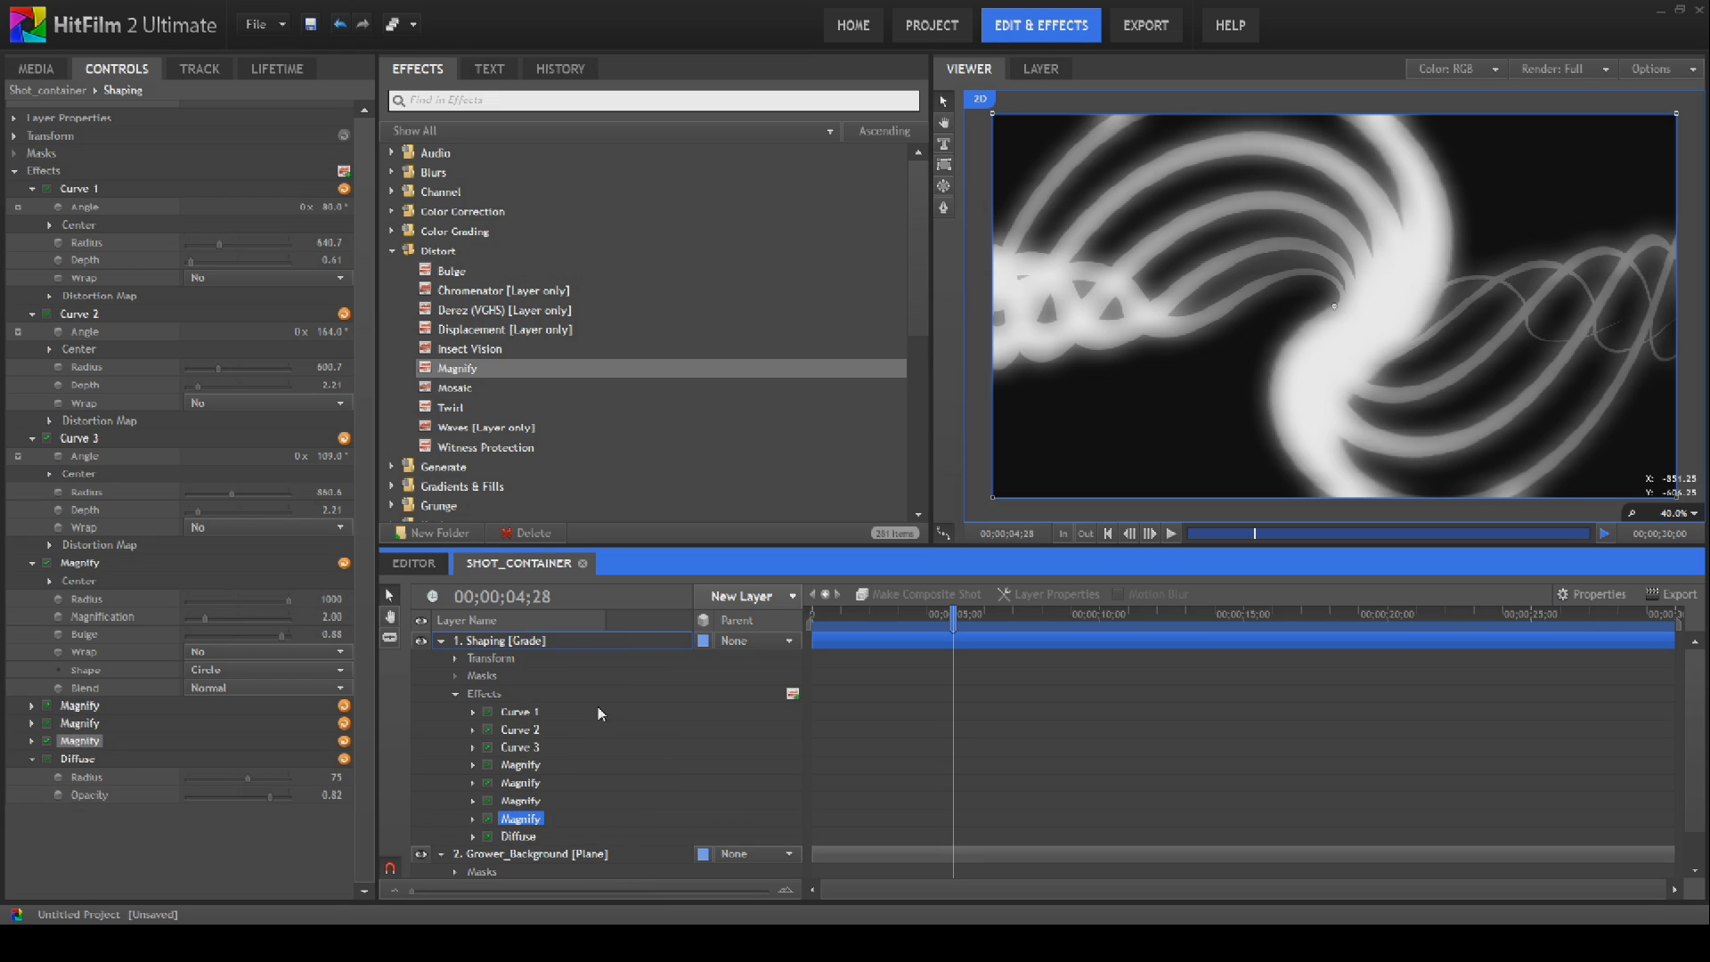
Step: Preview the four-Magnify swirl from the start of the shot
{"action": "left_click", "coordinate": [1109, 534]}
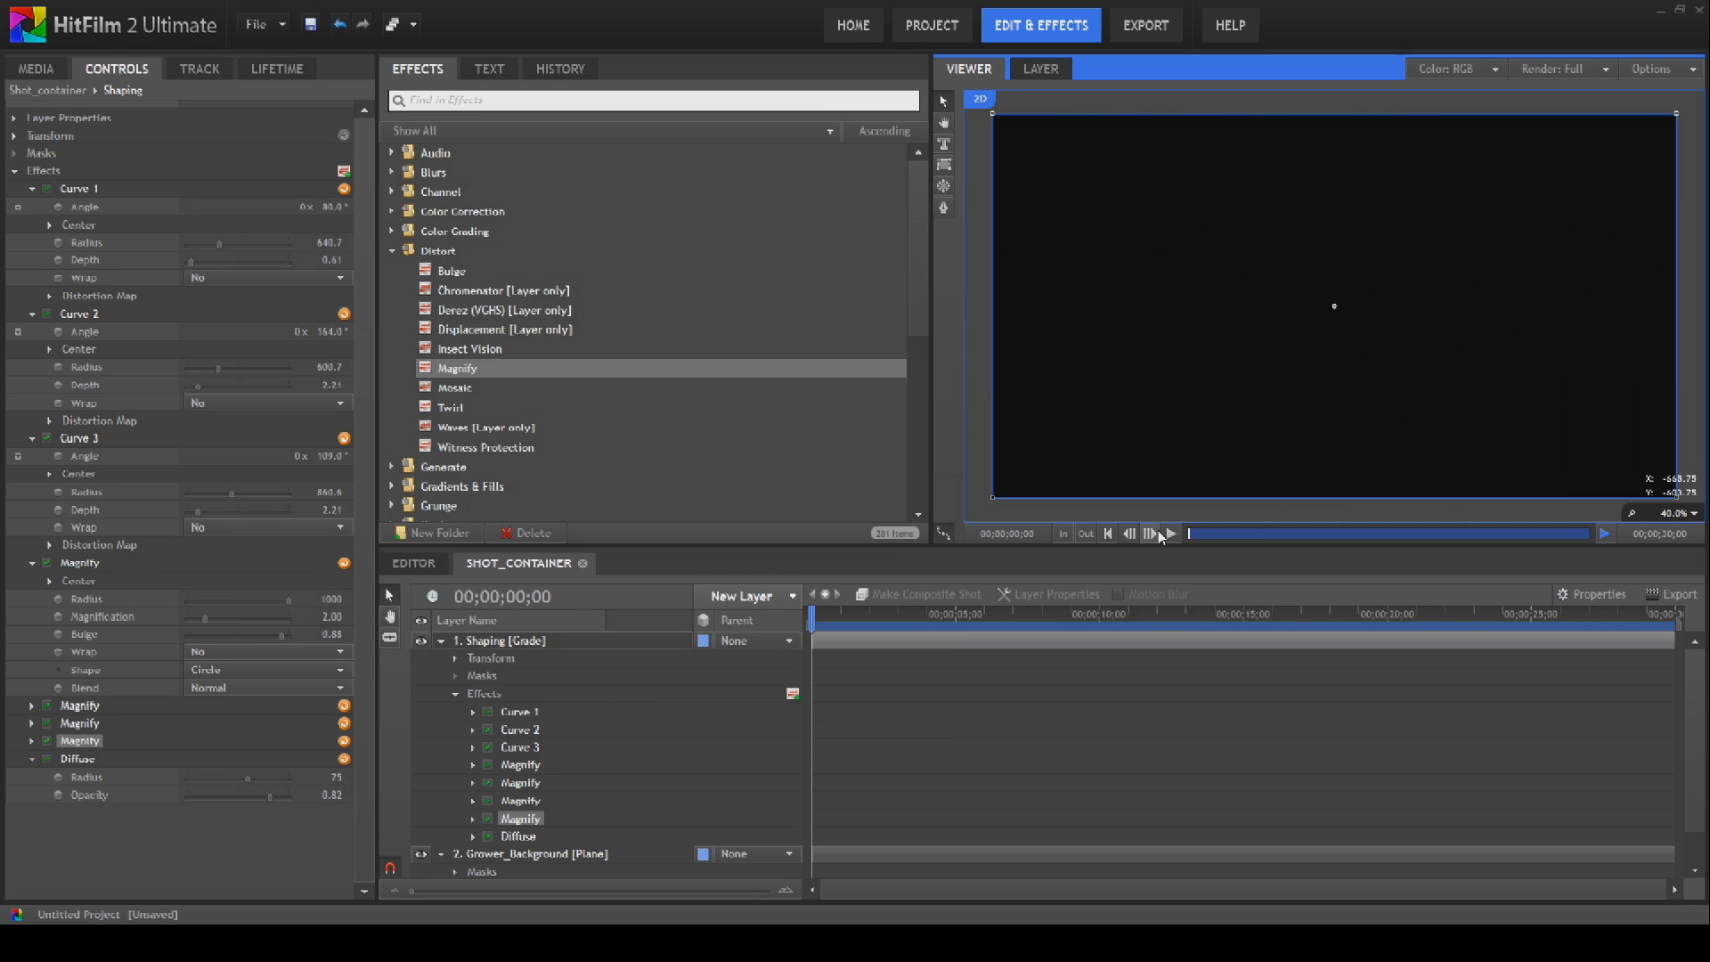
{"action": "left_click", "coordinate": [1173, 533]}
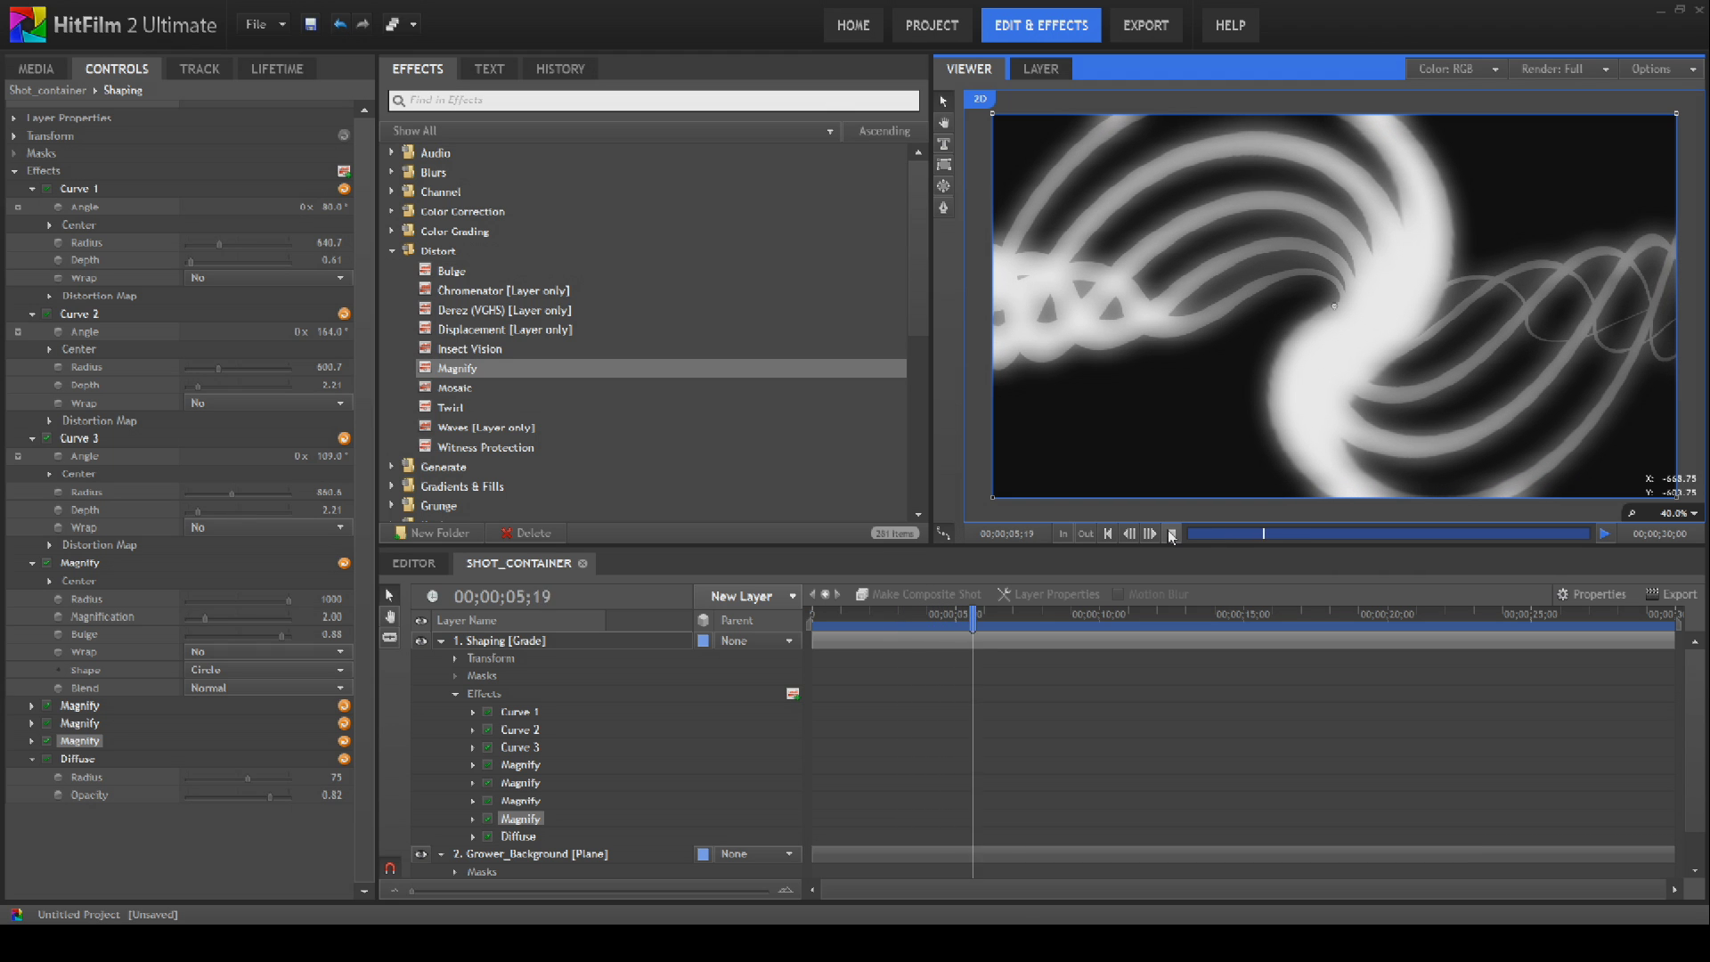
{"action": "left_click", "coordinate": [1171, 534]}
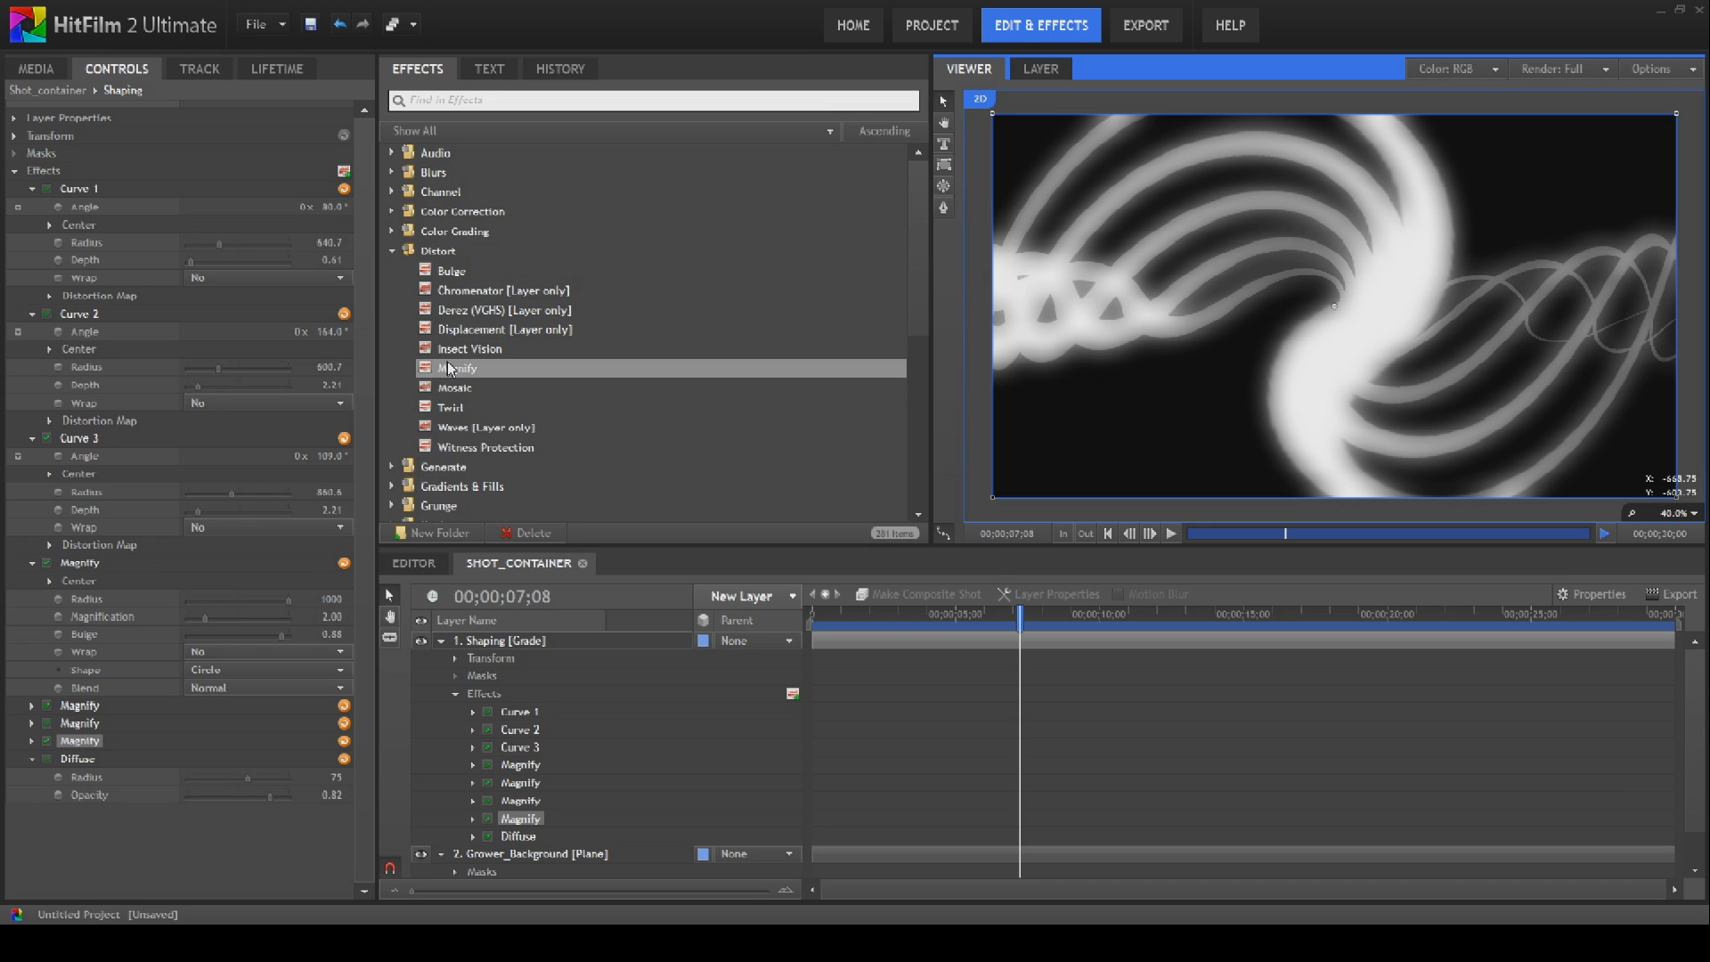
Step: Add Insect Vision between the Magnify stack and Diffuse, then preview it
{"action": "left_click_drag", "start_coordinate": [455, 348], "coordinate": [495, 837]}
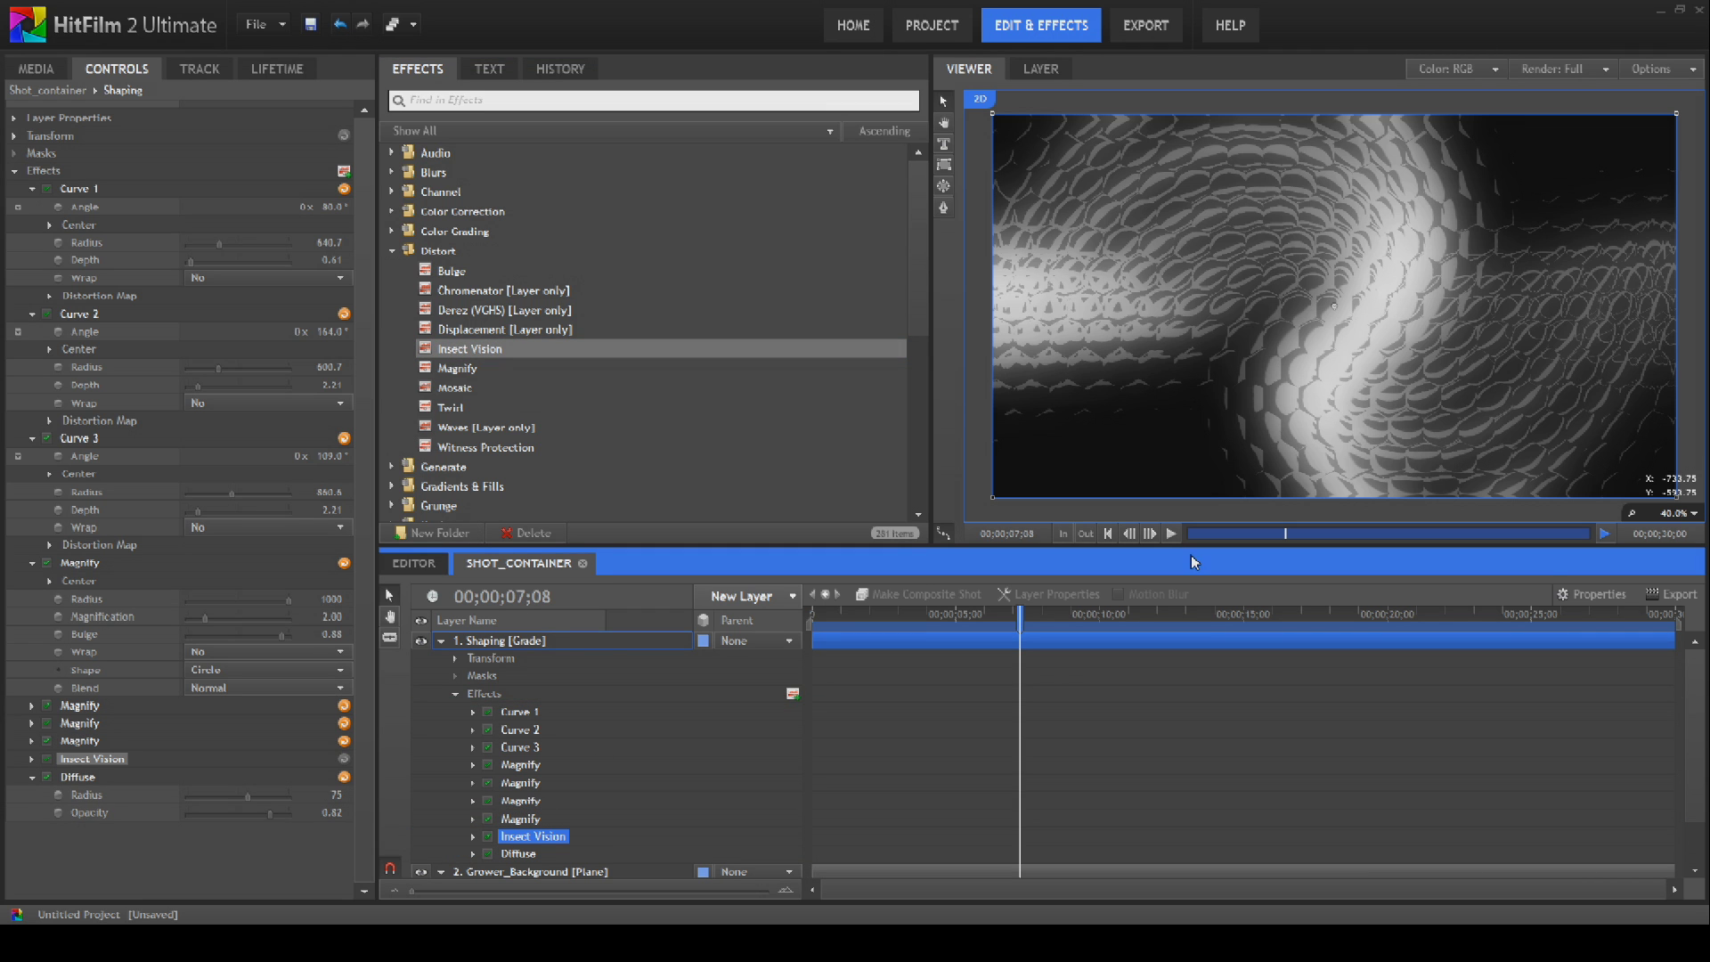
{"action": "left_click", "coordinate": [1131, 533]}
{"action": "left_click", "coordinate": [1170, 535]}
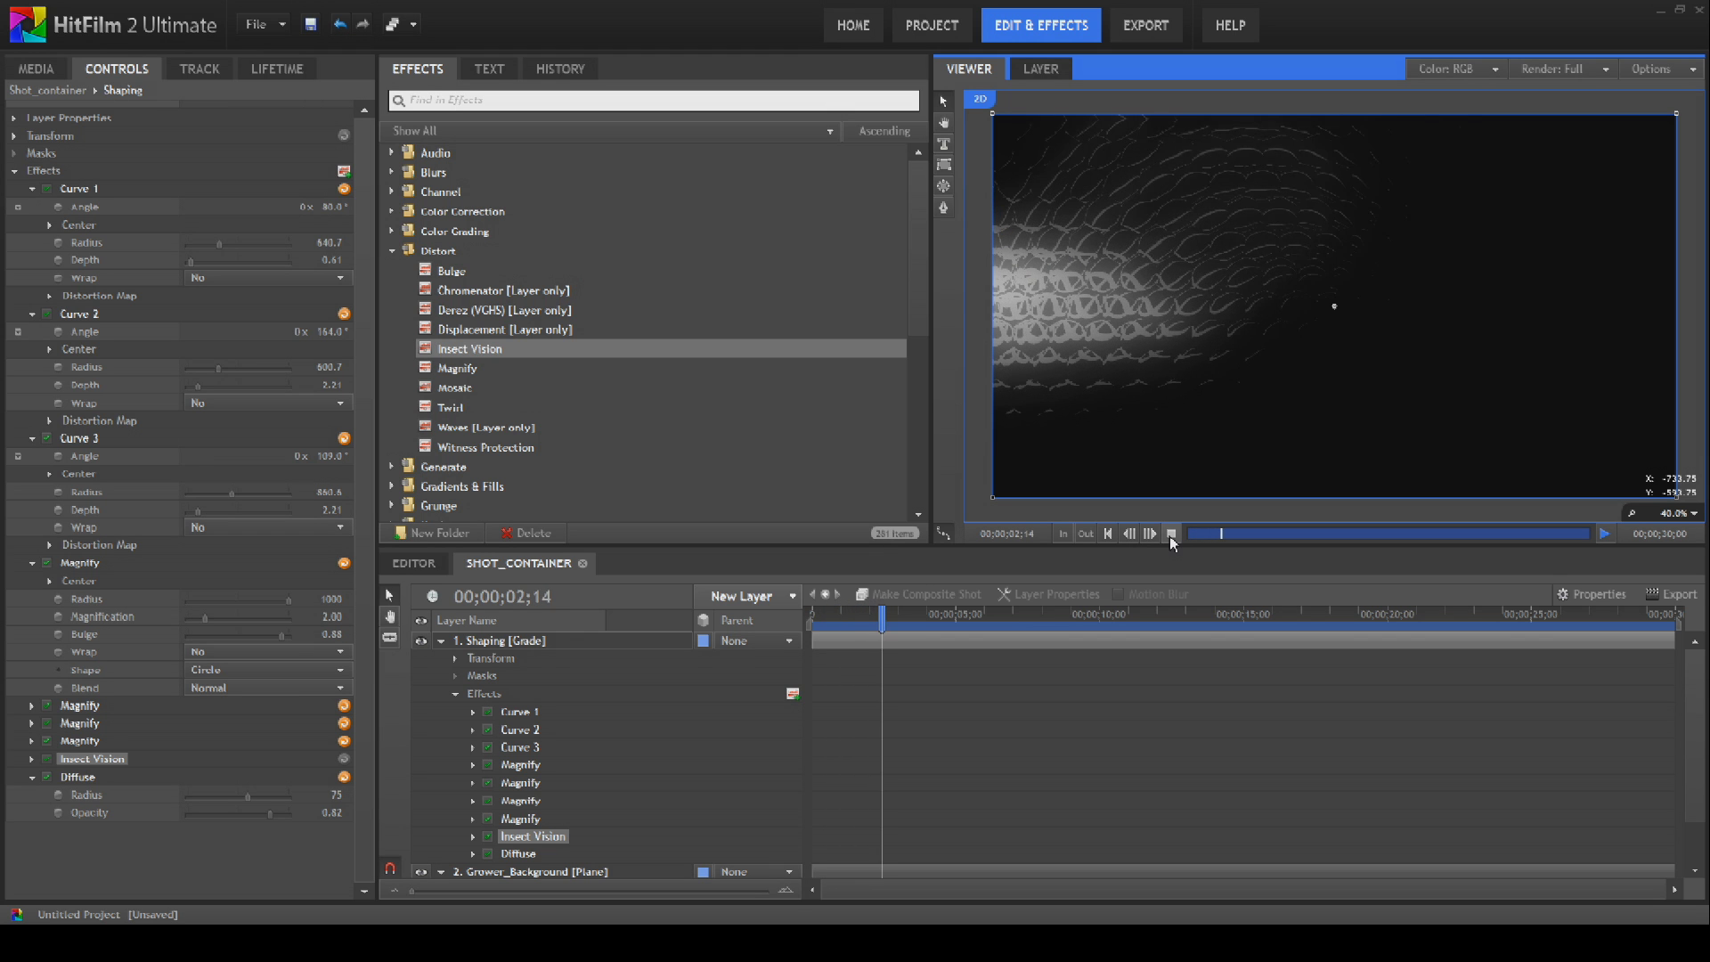
{"action": "left_click", "coordinate": [1171, 536]}
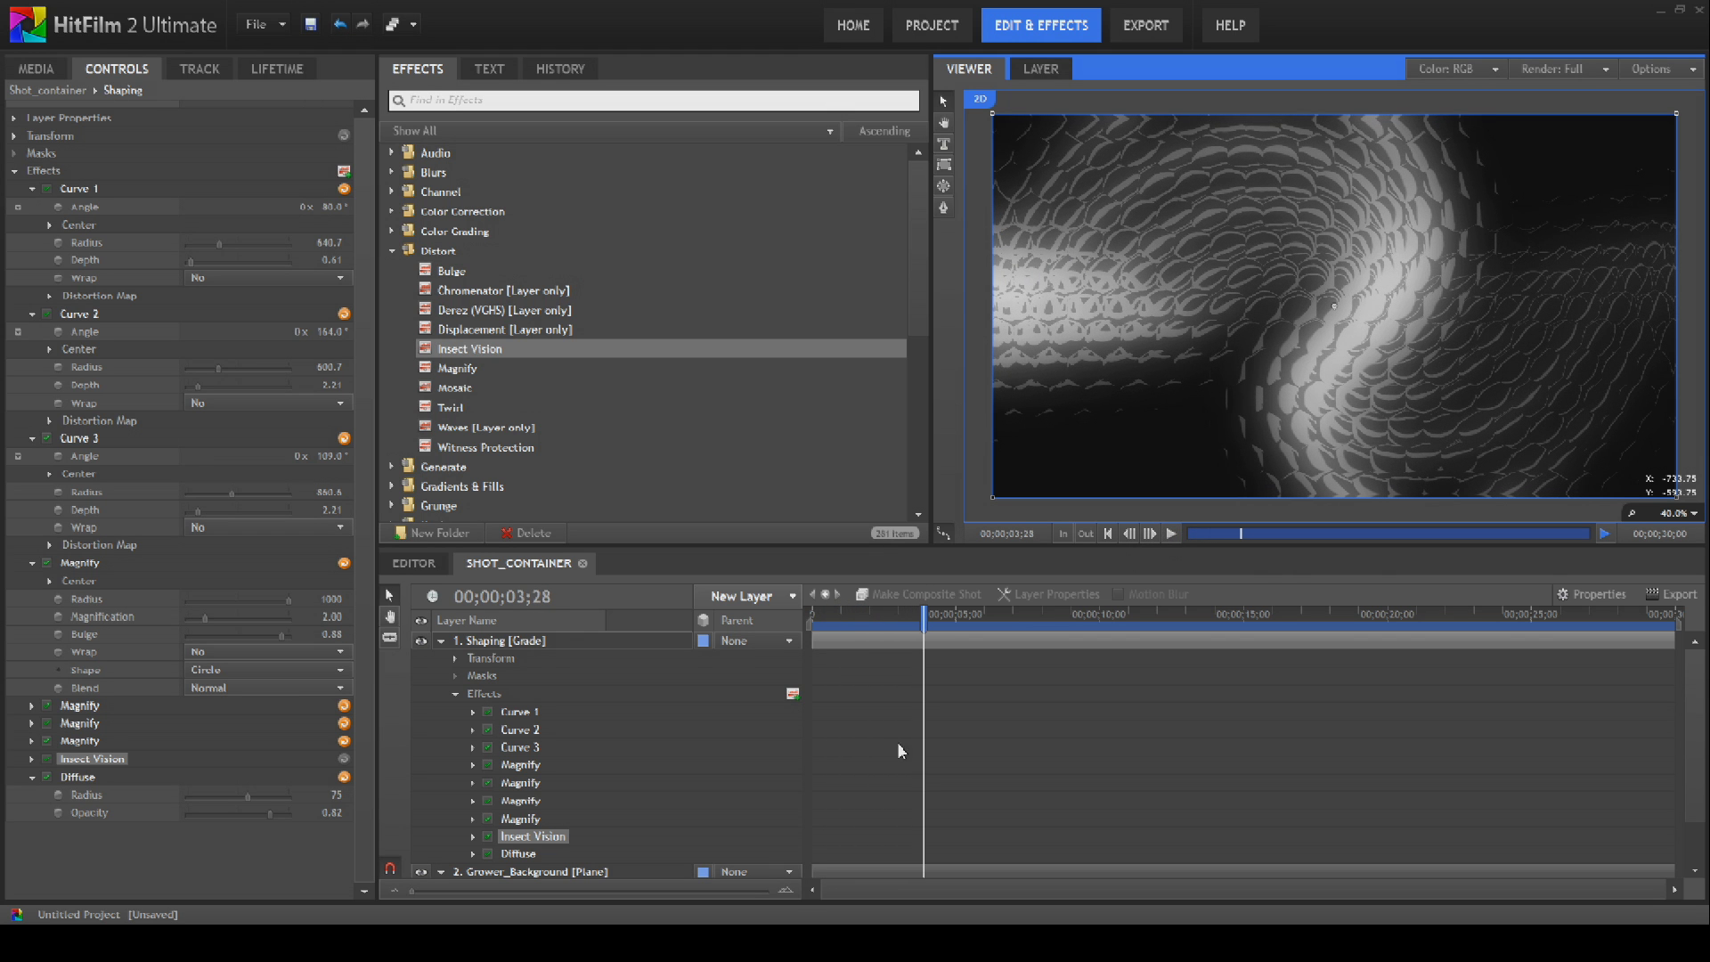
Step: Shrink Insect Vision's lens size to 18 px and preview the faceted strands
{"action": "left_click", "coordinate": [32, 758]}
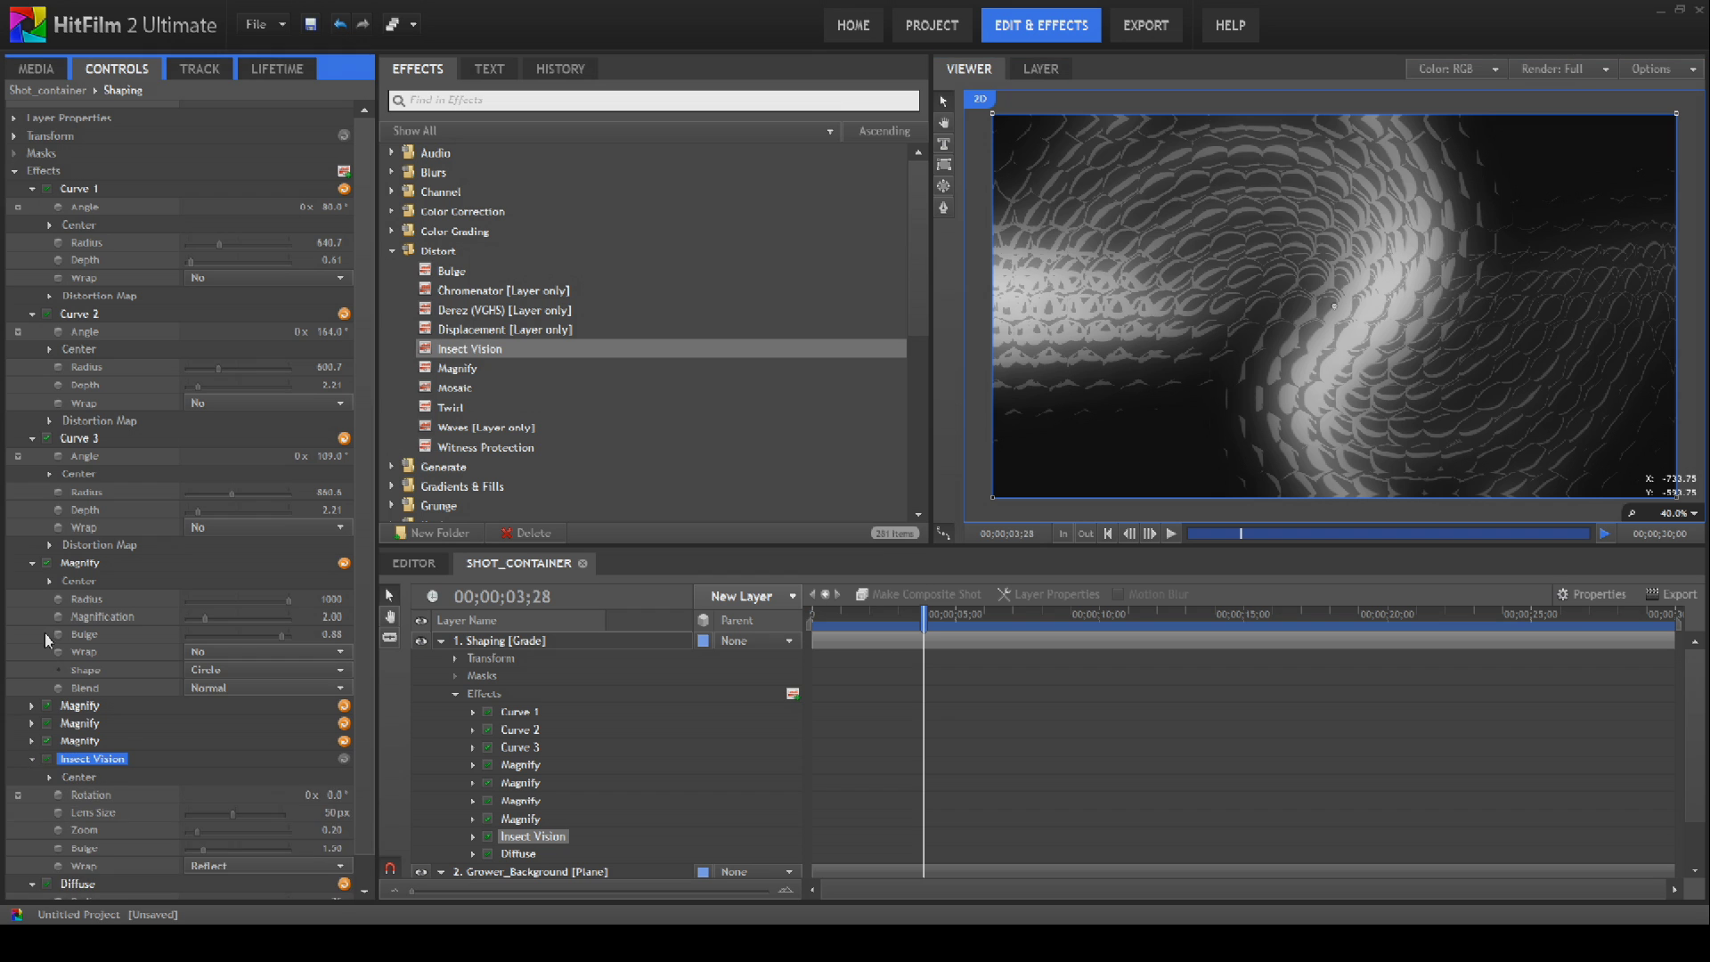
{"action": "scroll", "coordinate": [103, 660], "scroll_direction": "down", "scroll_amount": 1}
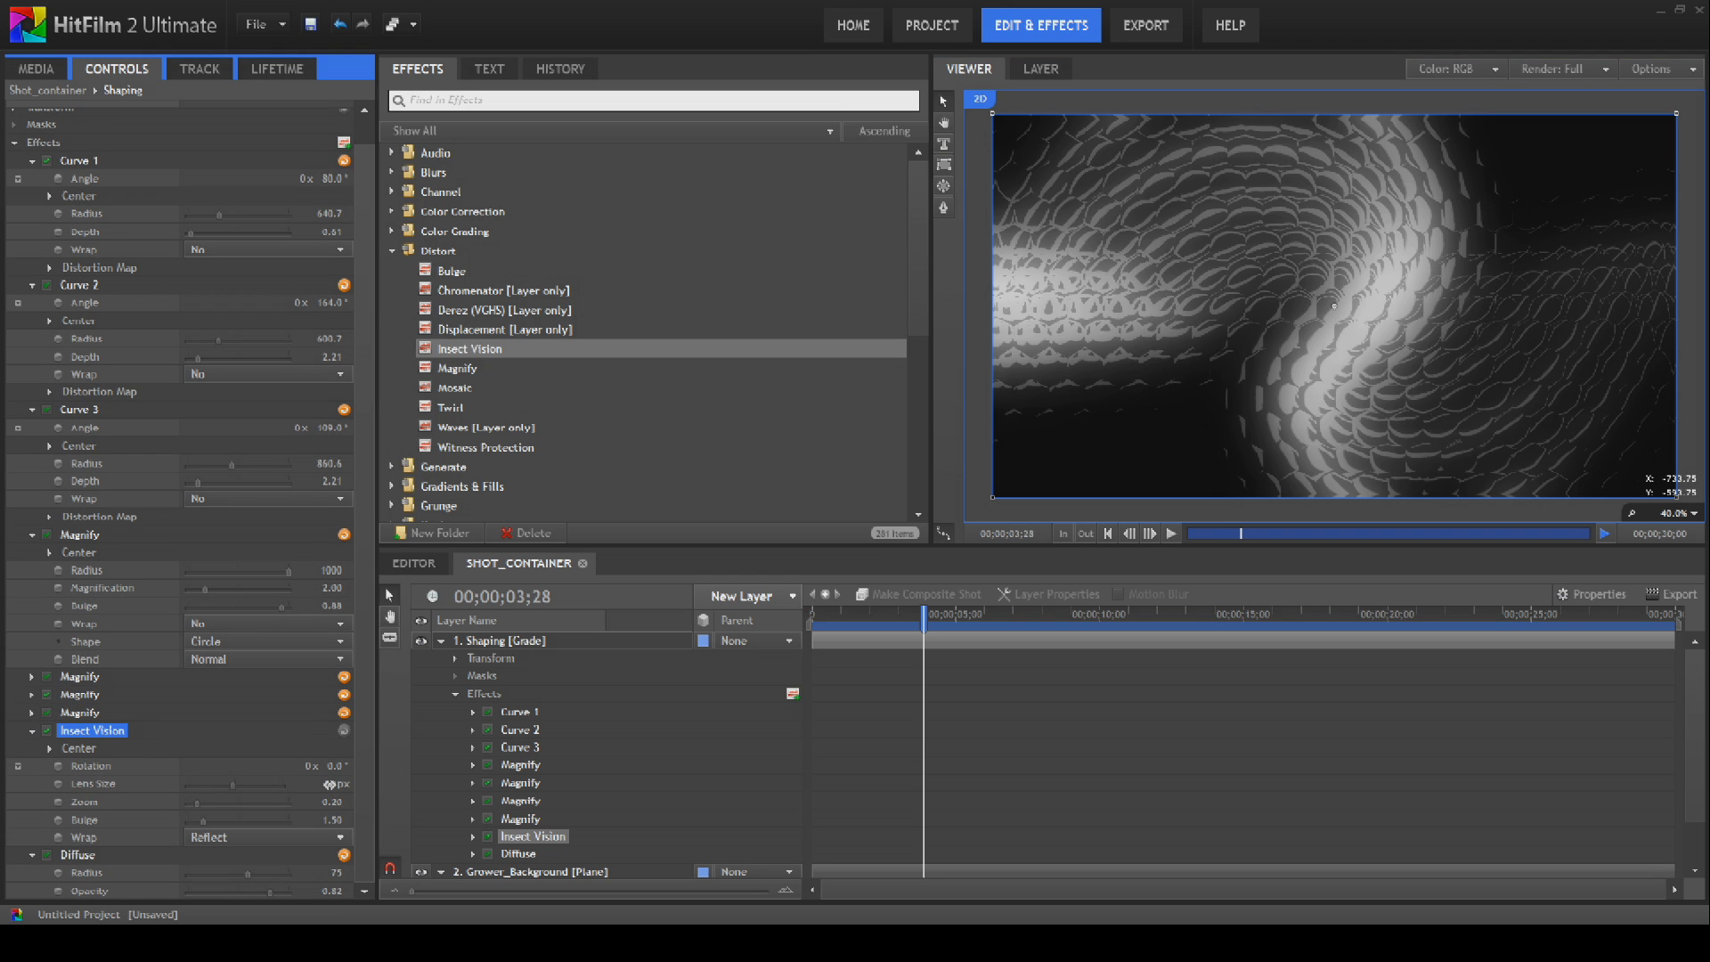
{"action": "left_click_drag", "start_coordinate": [330, 784], "coordinate": [354, 820]}
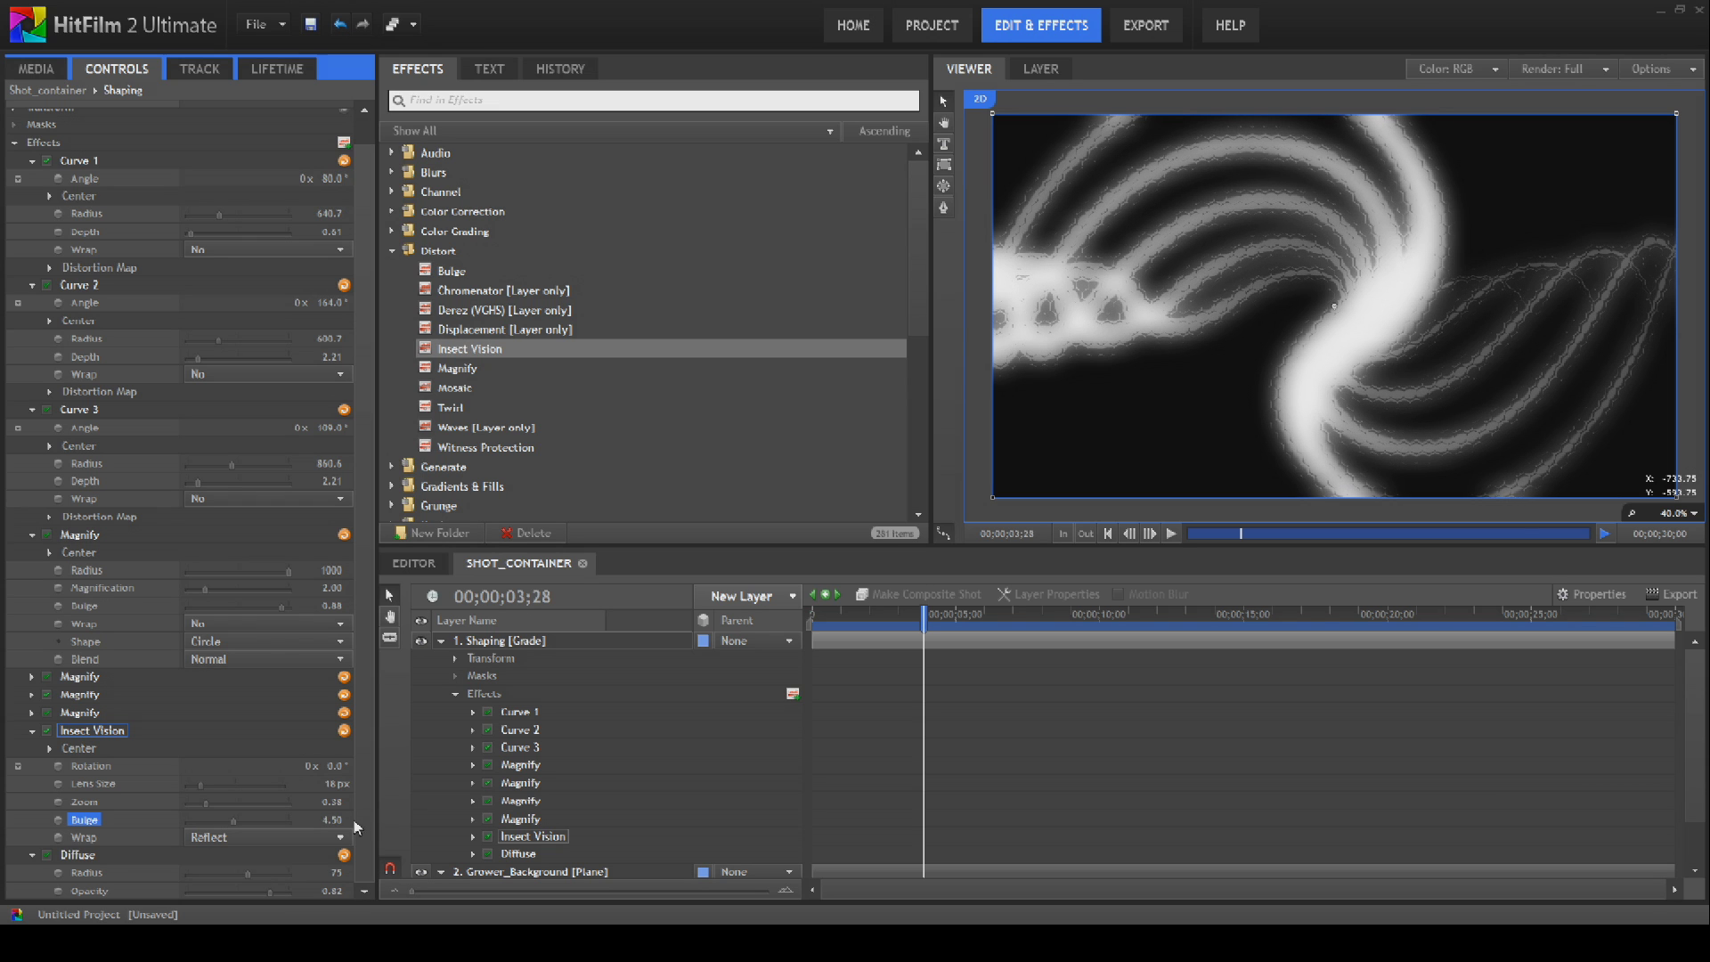
{"action": "left_click", "coordinate": [1108, 532]}
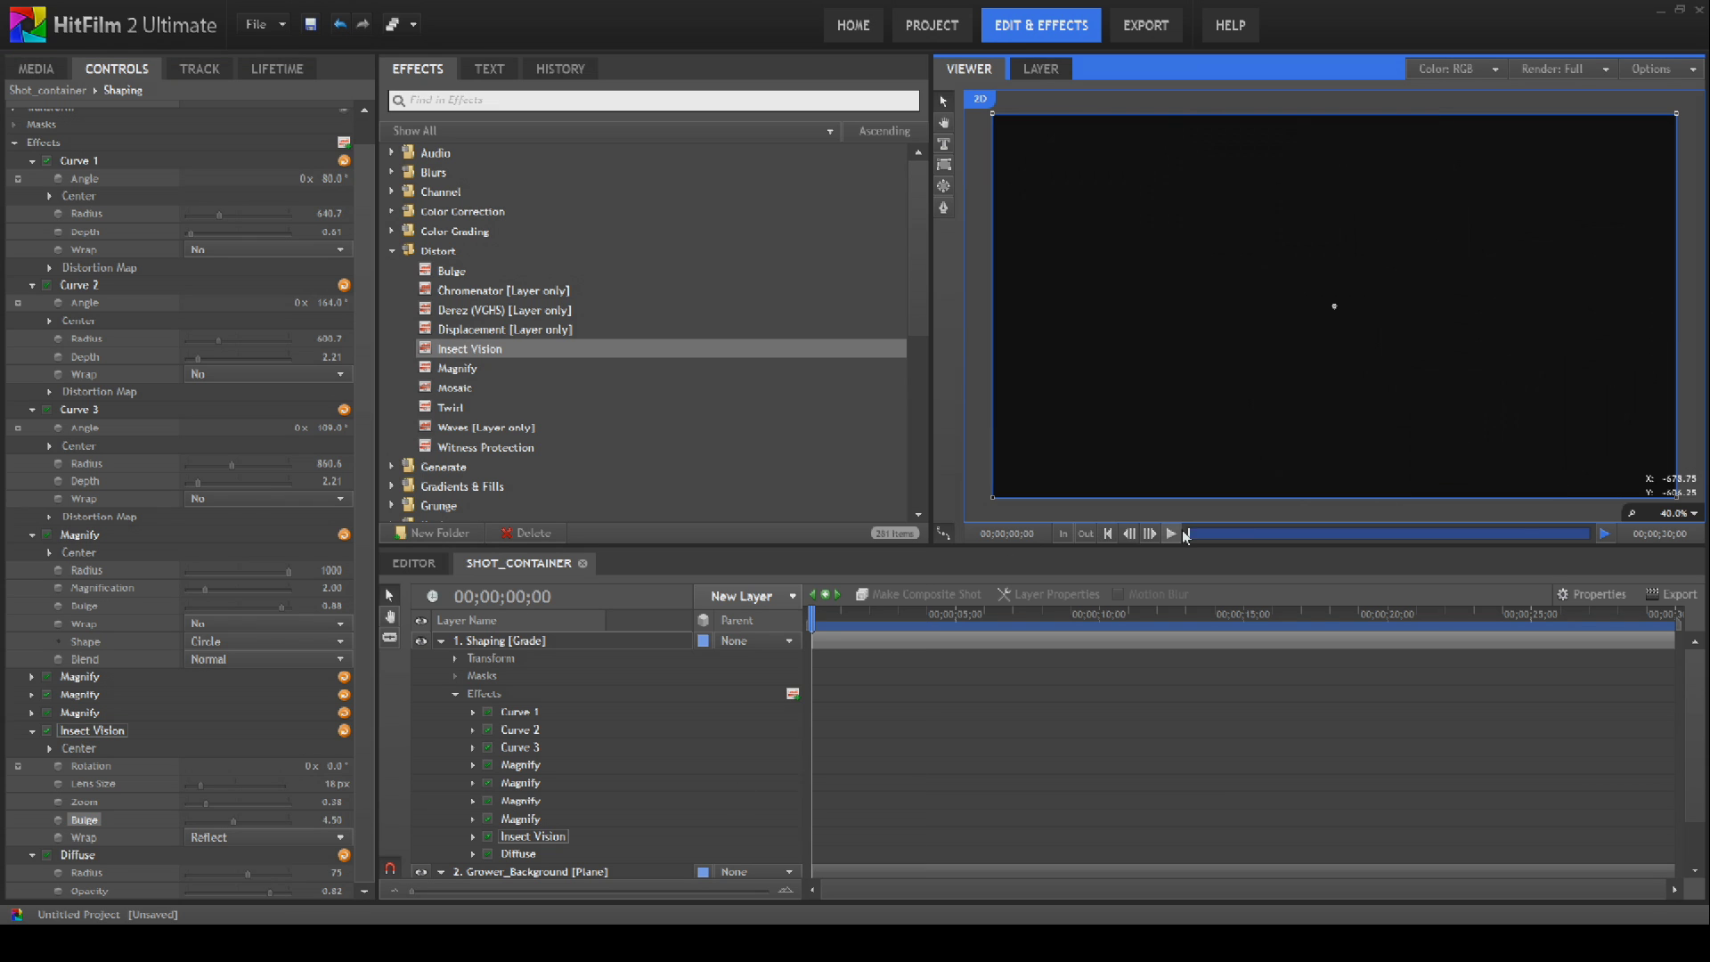
{"action": "left_click", "coordinate": [1172, 532]}
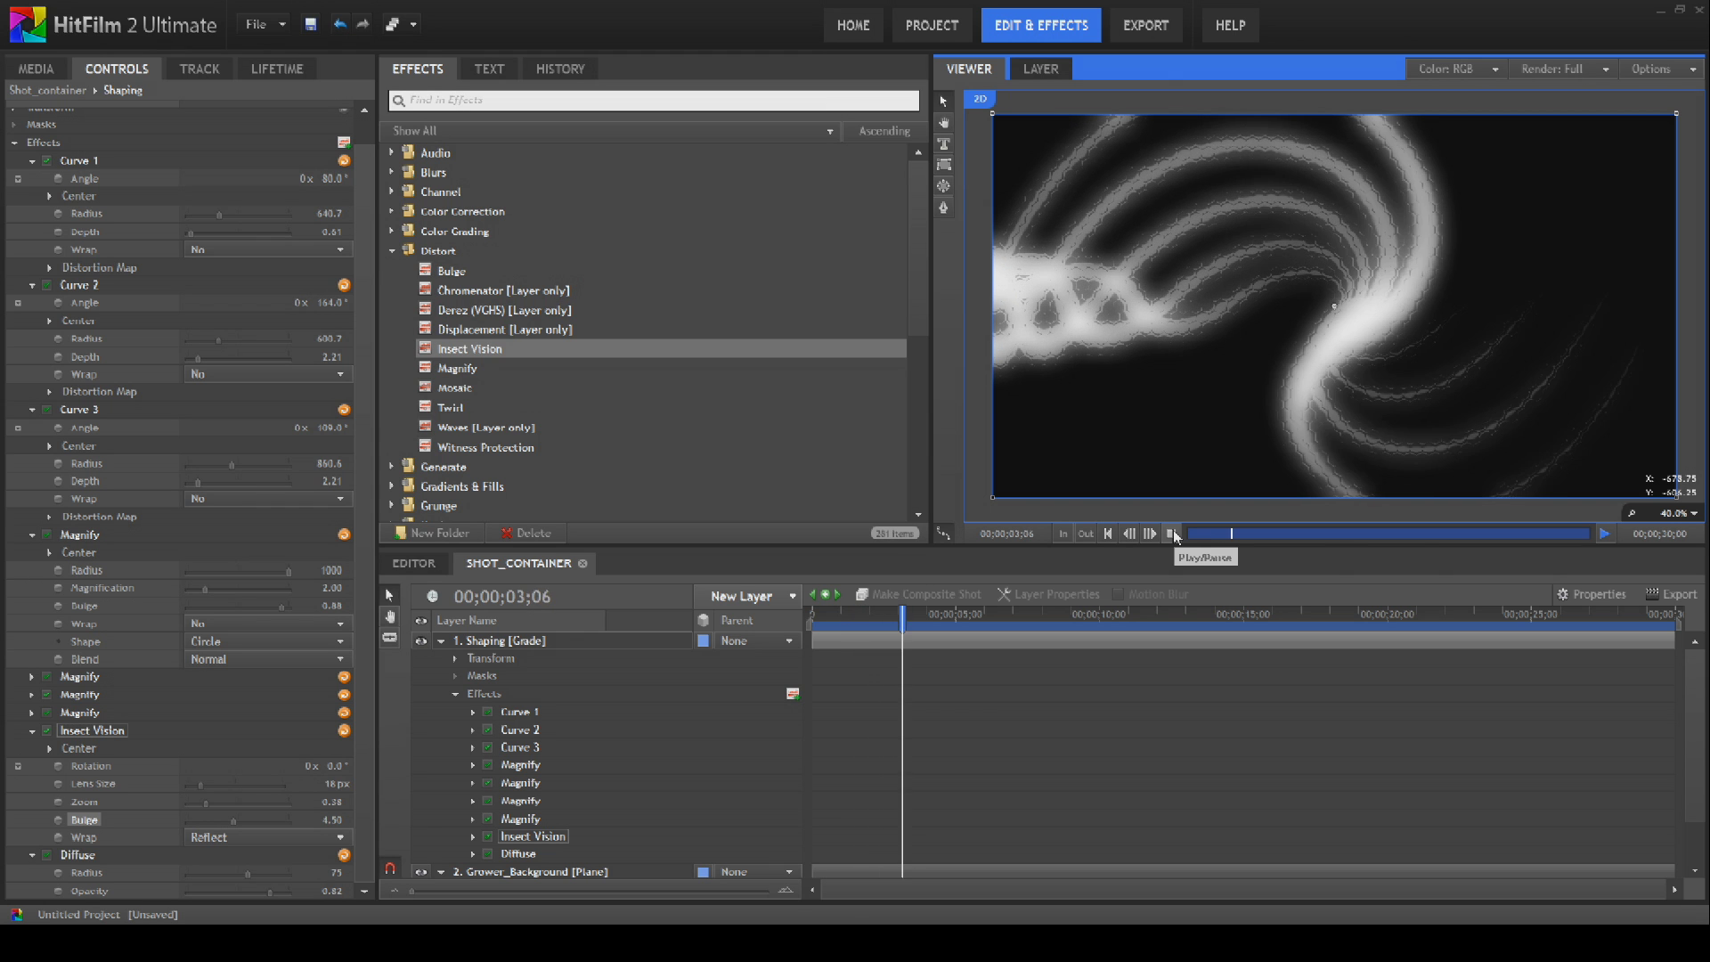
{"action": "left_click", "coordinate": [1172, 533]}
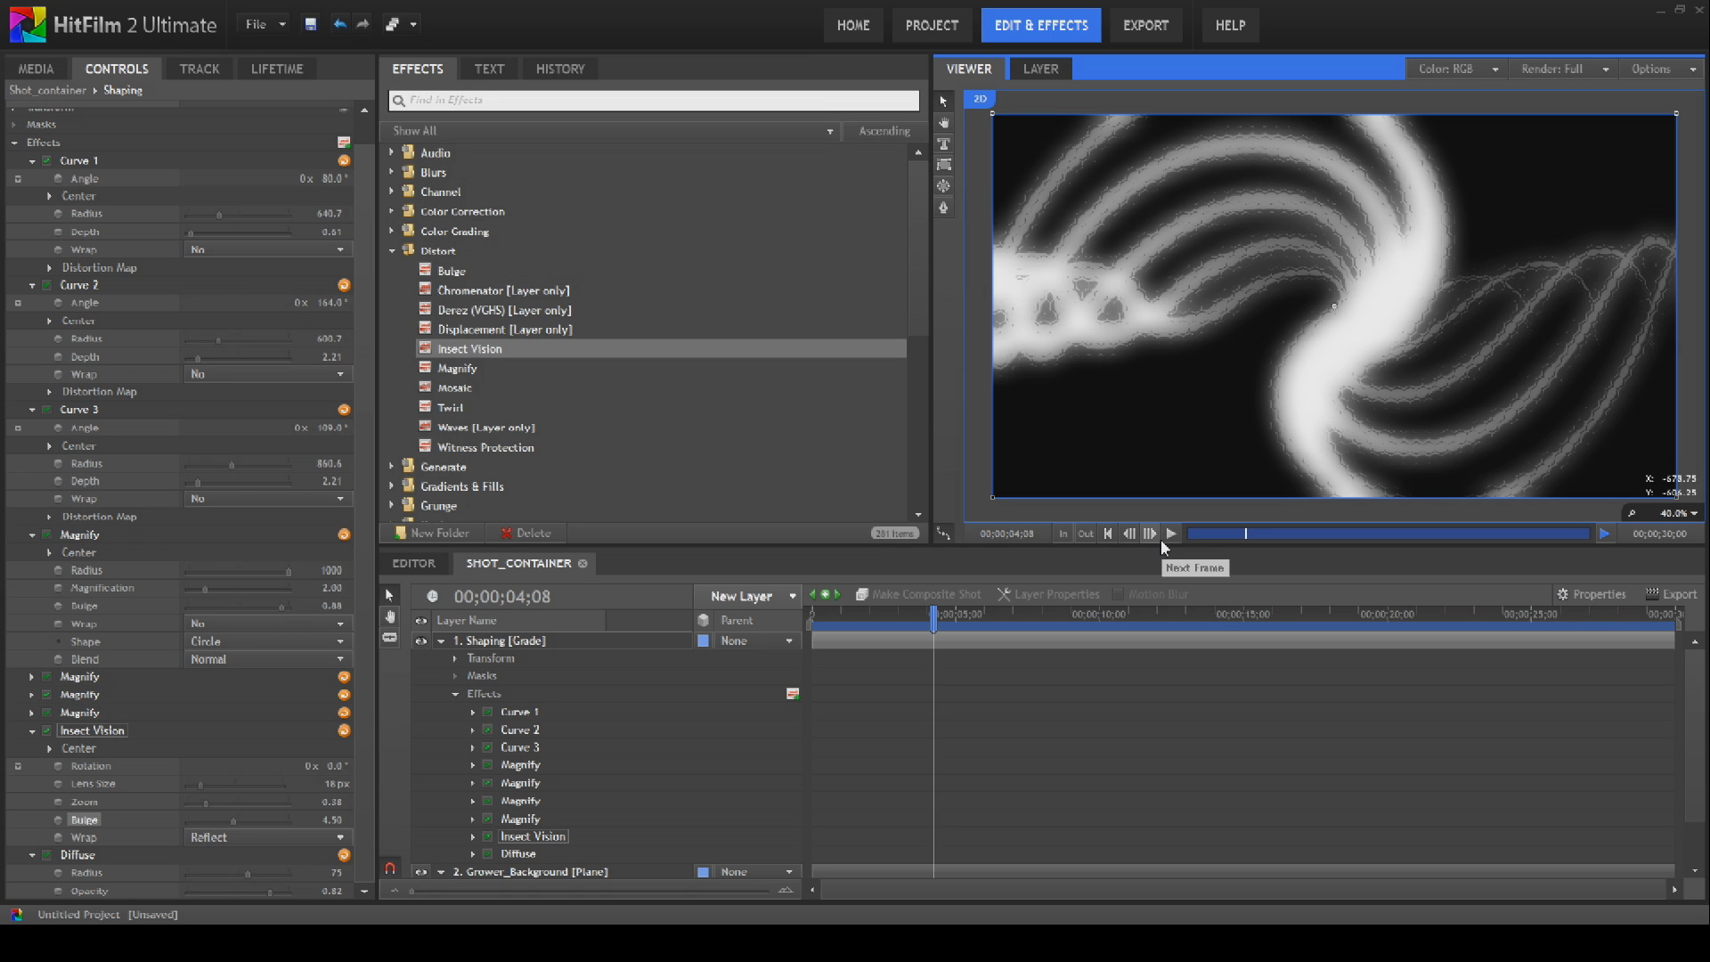
Step: Disable Insect Vision and the first and fourth Magnify effects, collapsing their settings
{"action": "left_click", "coordinate": [33, 731]}
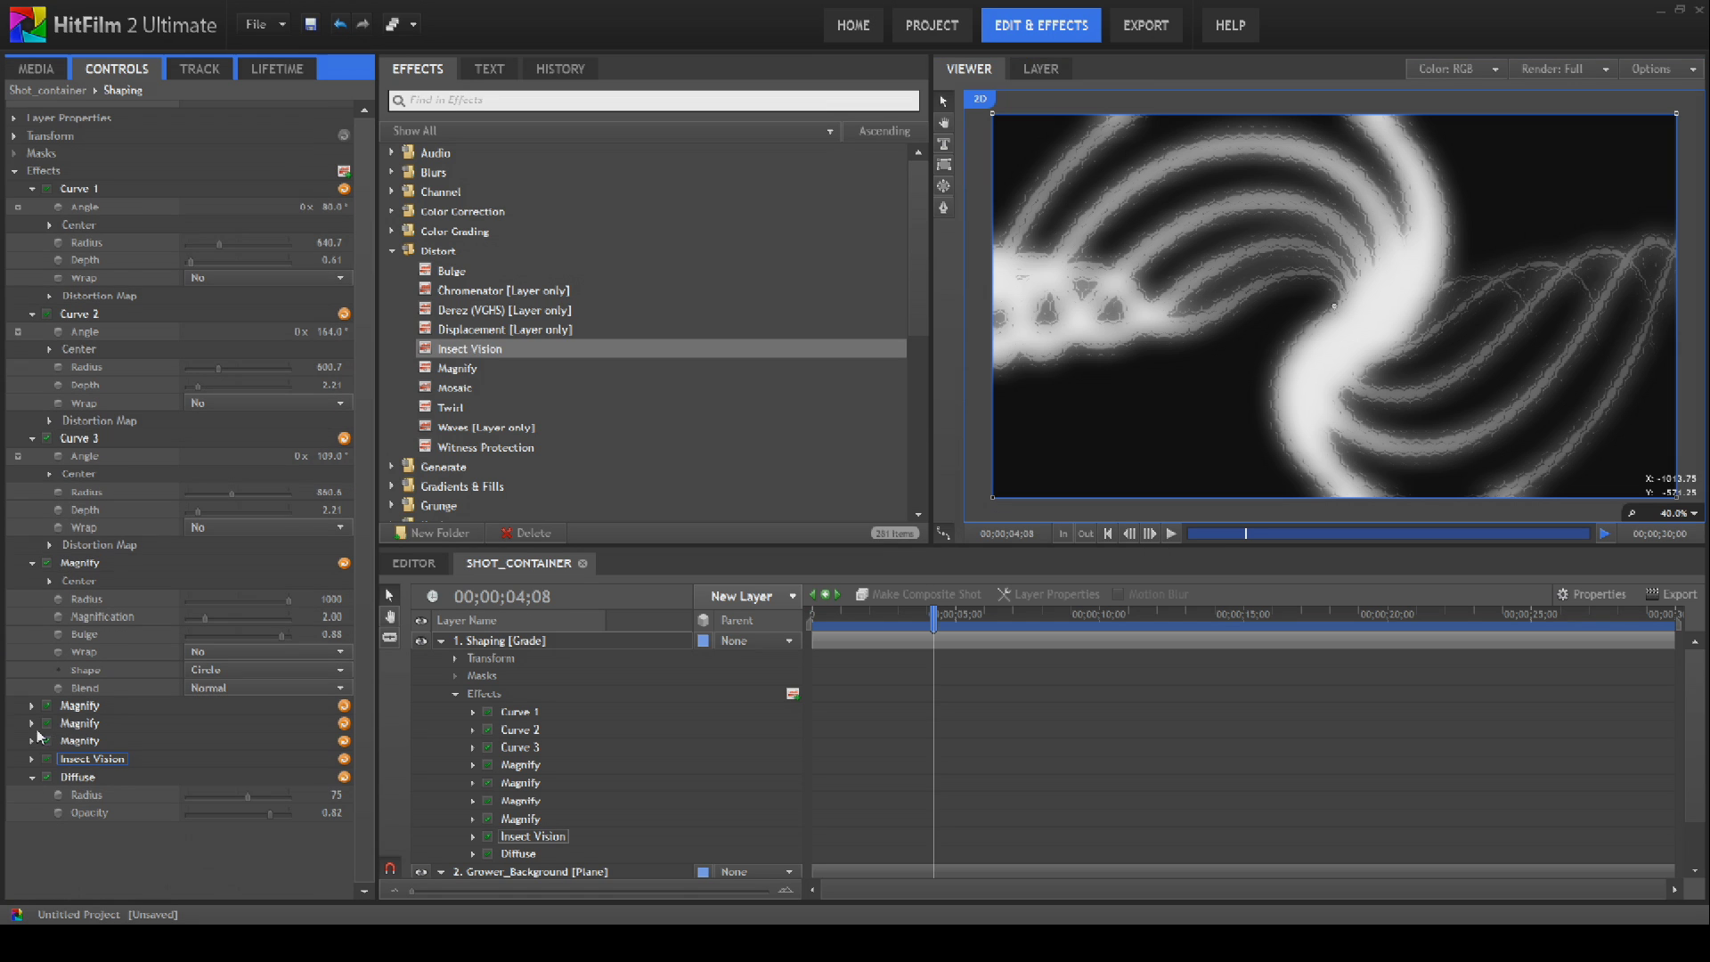
{"action": "left_click", "coordinate": [46, 758]}
{"action": "left_click", "coordinate": [46, 741]}
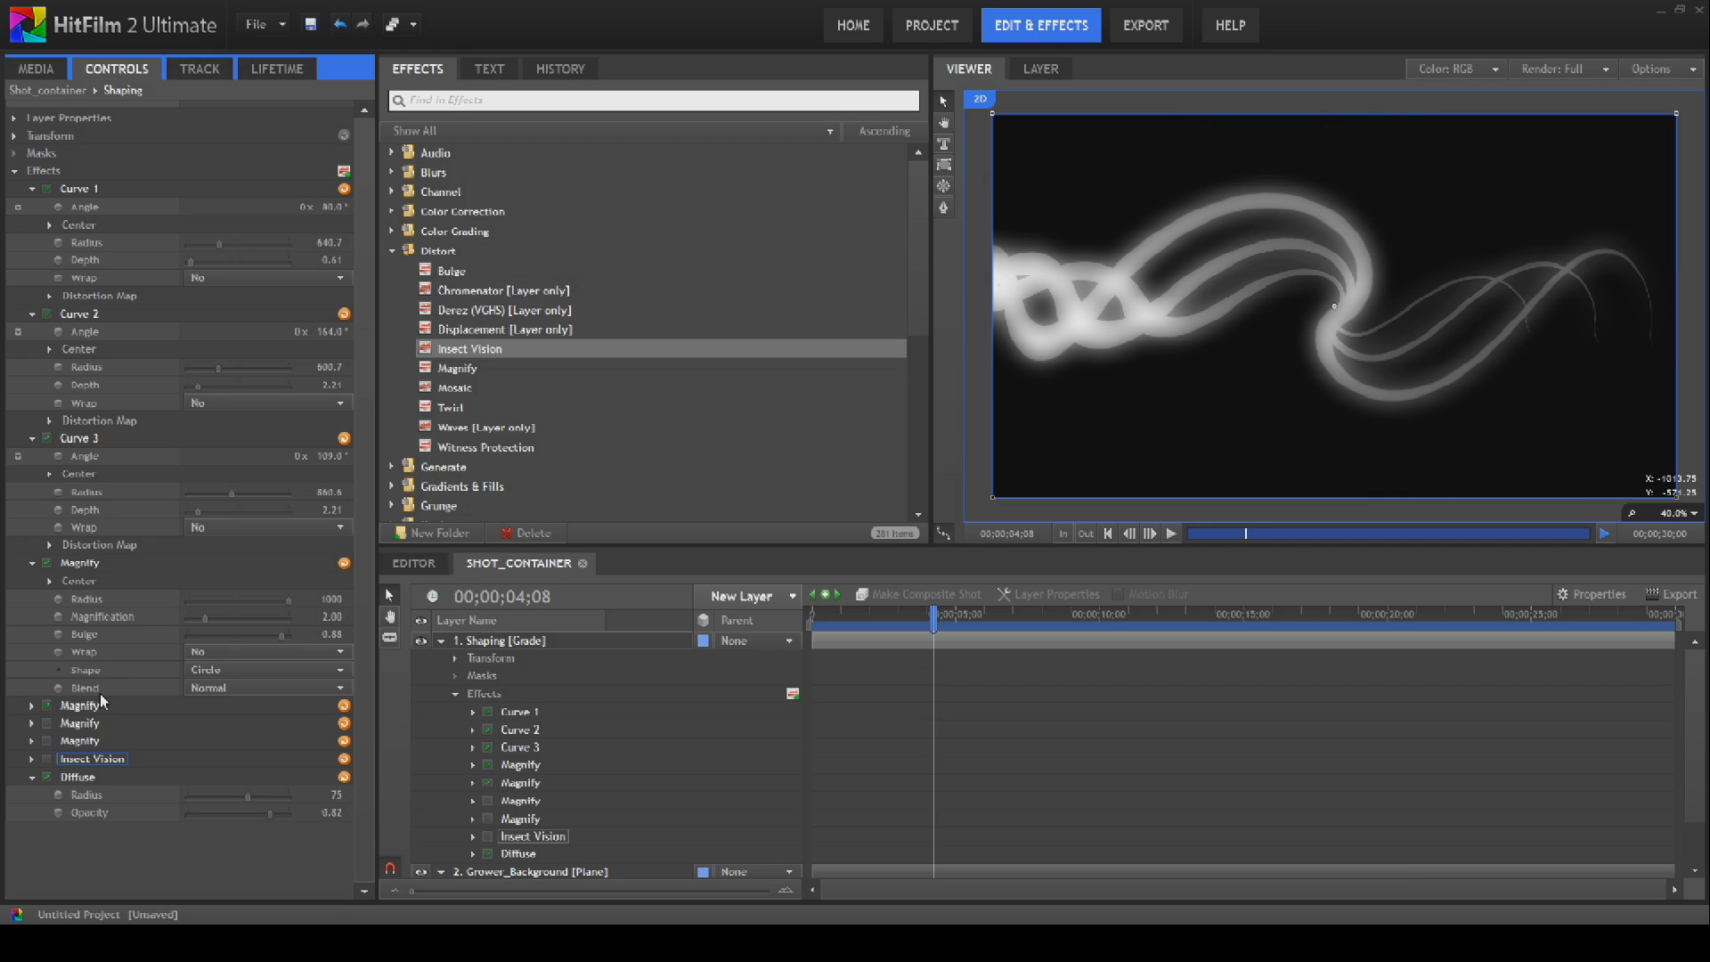
{"action": "left_click", "coordinate": [46, 563]}
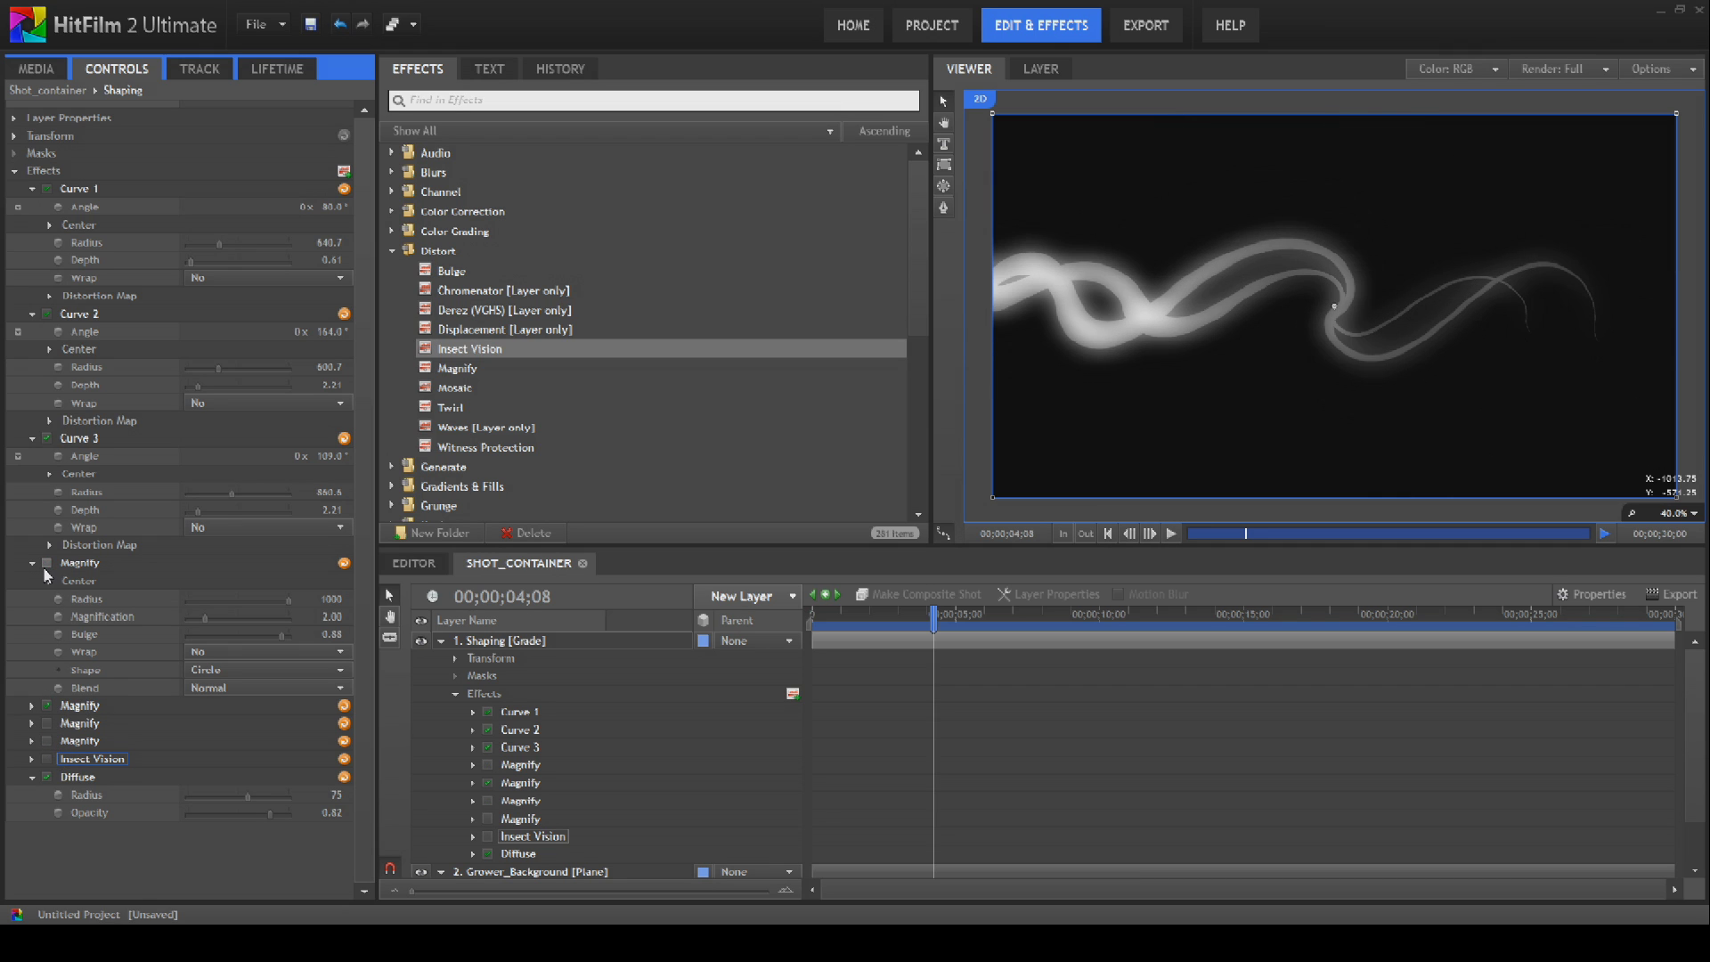
{"action": "left_click", "coordinate": [33, 564]}
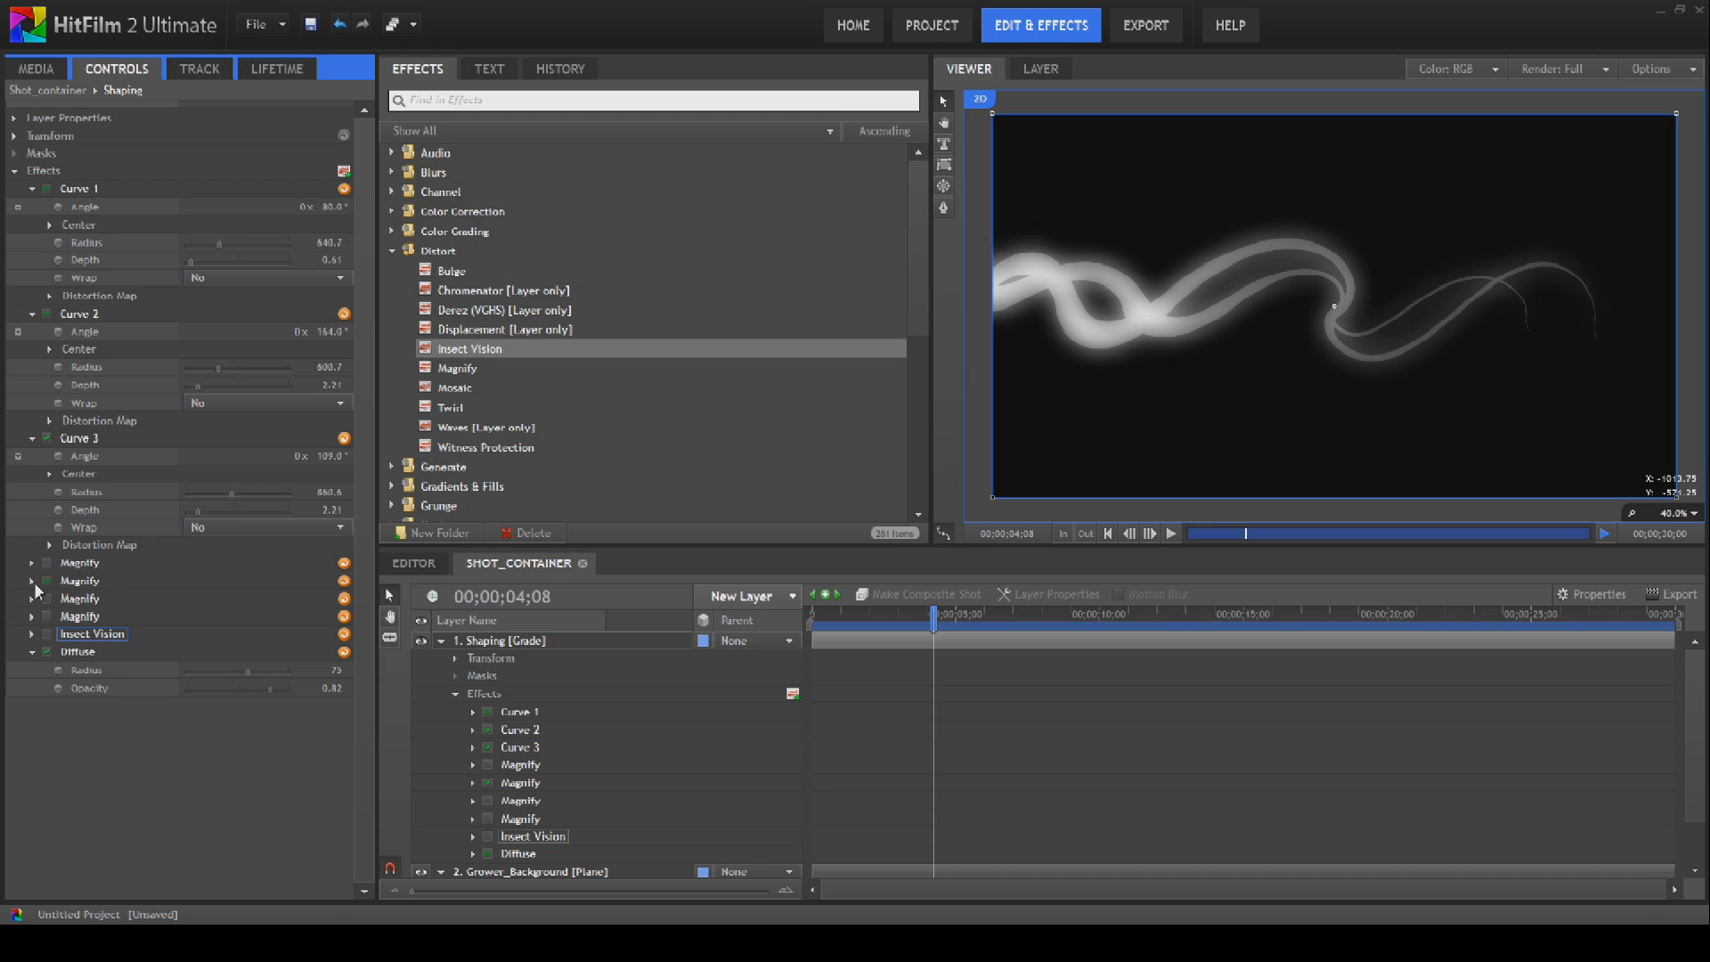
{"action": "left_click", "coordinate": [32, 654]}
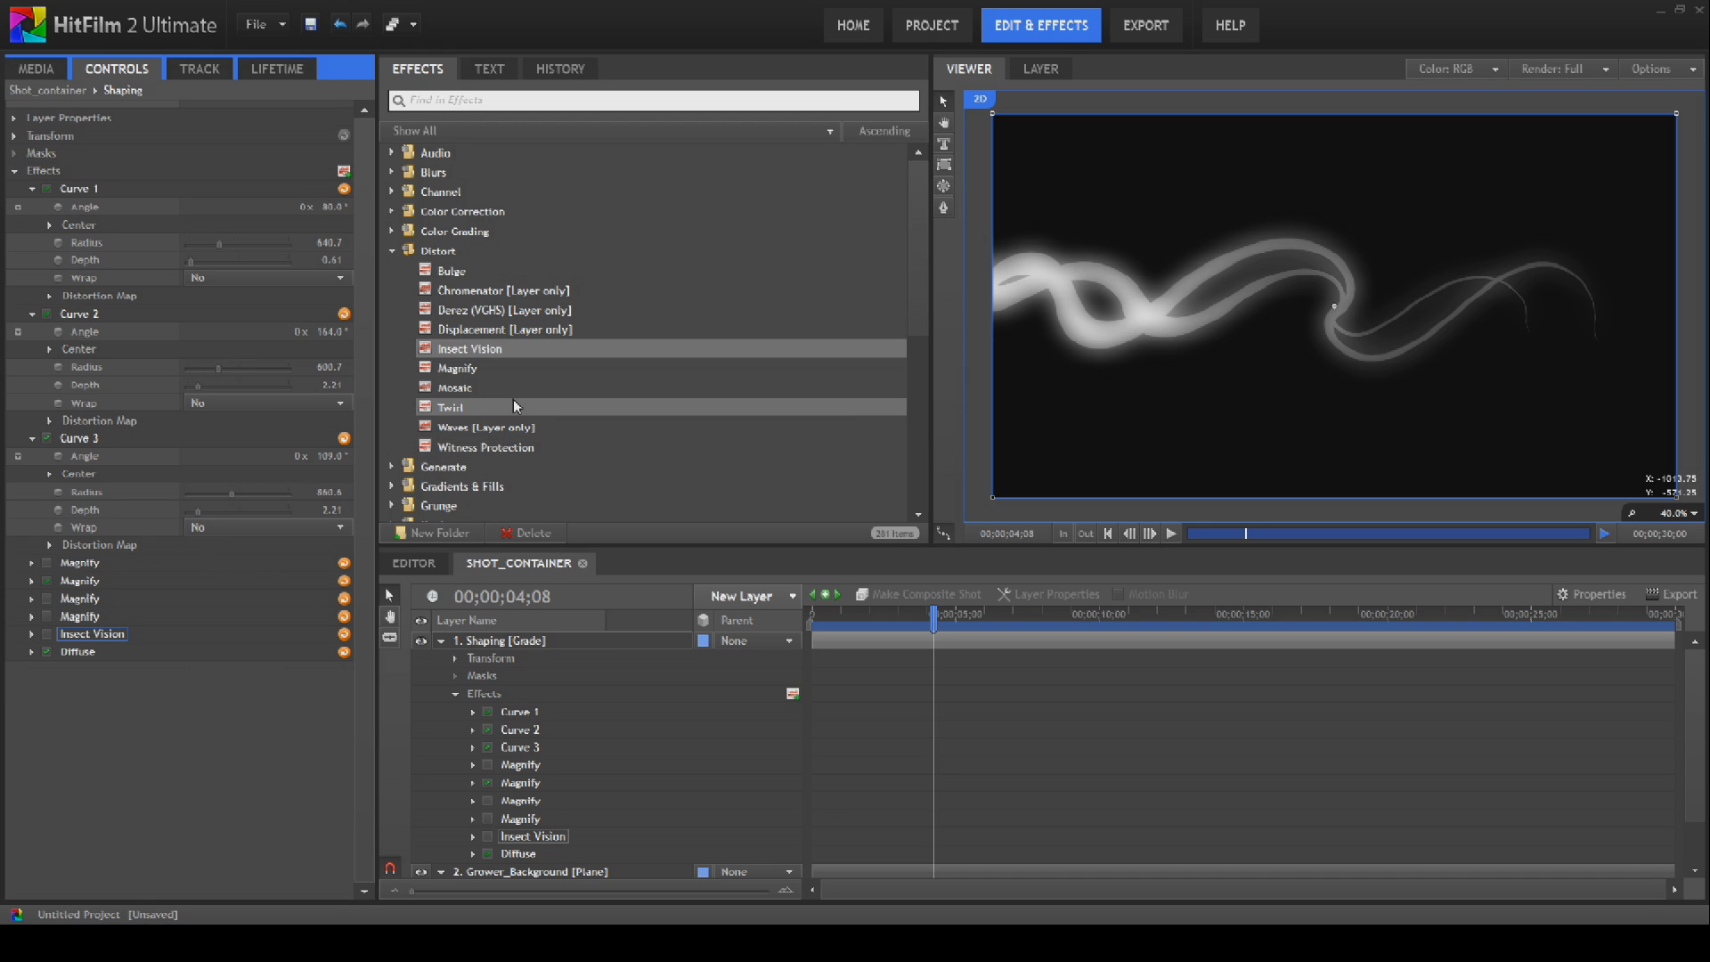
Step: Add a Twirl above the Magnify effects, shift its centre, and set radius 380.8
{"action": "left_click_drag", "start_coordinate": [454, 410], "coordinate": [547, 770]}
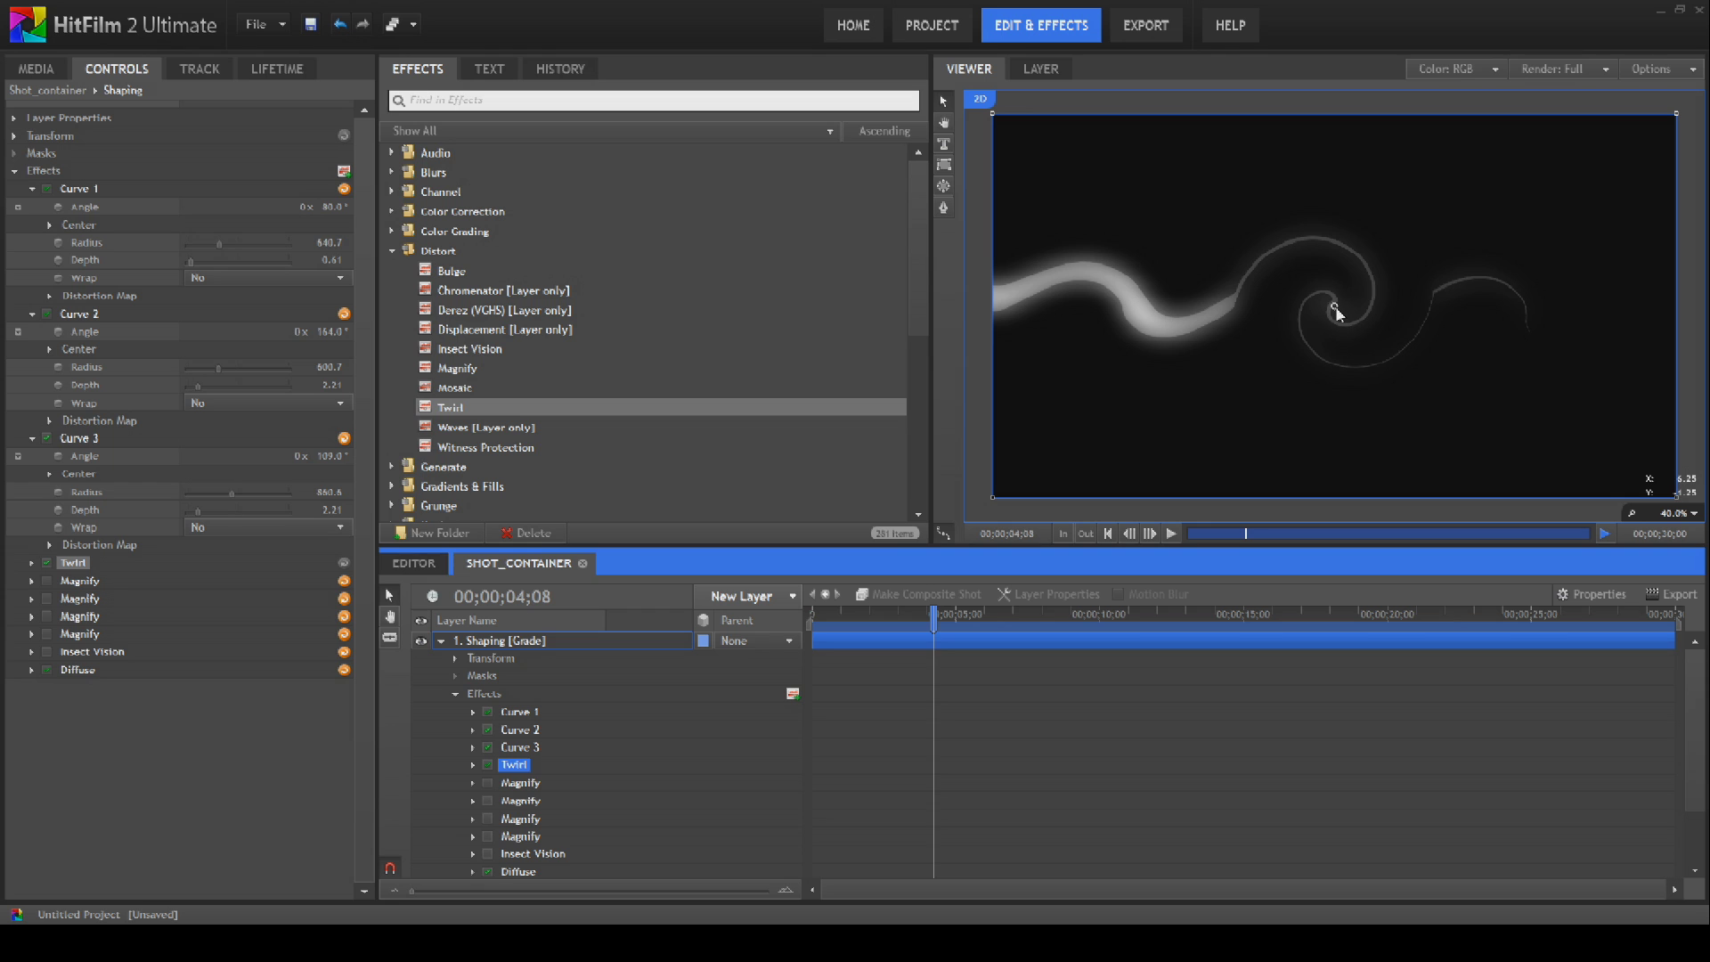
{"action": "mouse_move", "coordinate": [1334, 307]}
{"action": "left_mouse_down"}
{"action": "mouse_move", "coordinate": [1264, 340]}
{"action": "mouse_move", "coordinate": [1194, 333]}
{"action": "mouse_move", "coordinate": [1164, 358]}
{"action": "mouse_move", "coordinate": [1125, 301]}
{"action": "mouse_move", "coordinate": [1167, 235]}
{"action": "mouse_move", "coordinate": [1366, 279]}
{"action": "mouse_move", "coordinate": [1334, 298]}
{"action": "mouse_move", "coordinate": [1358, 303]}
{"action": "left_mouse_up"}
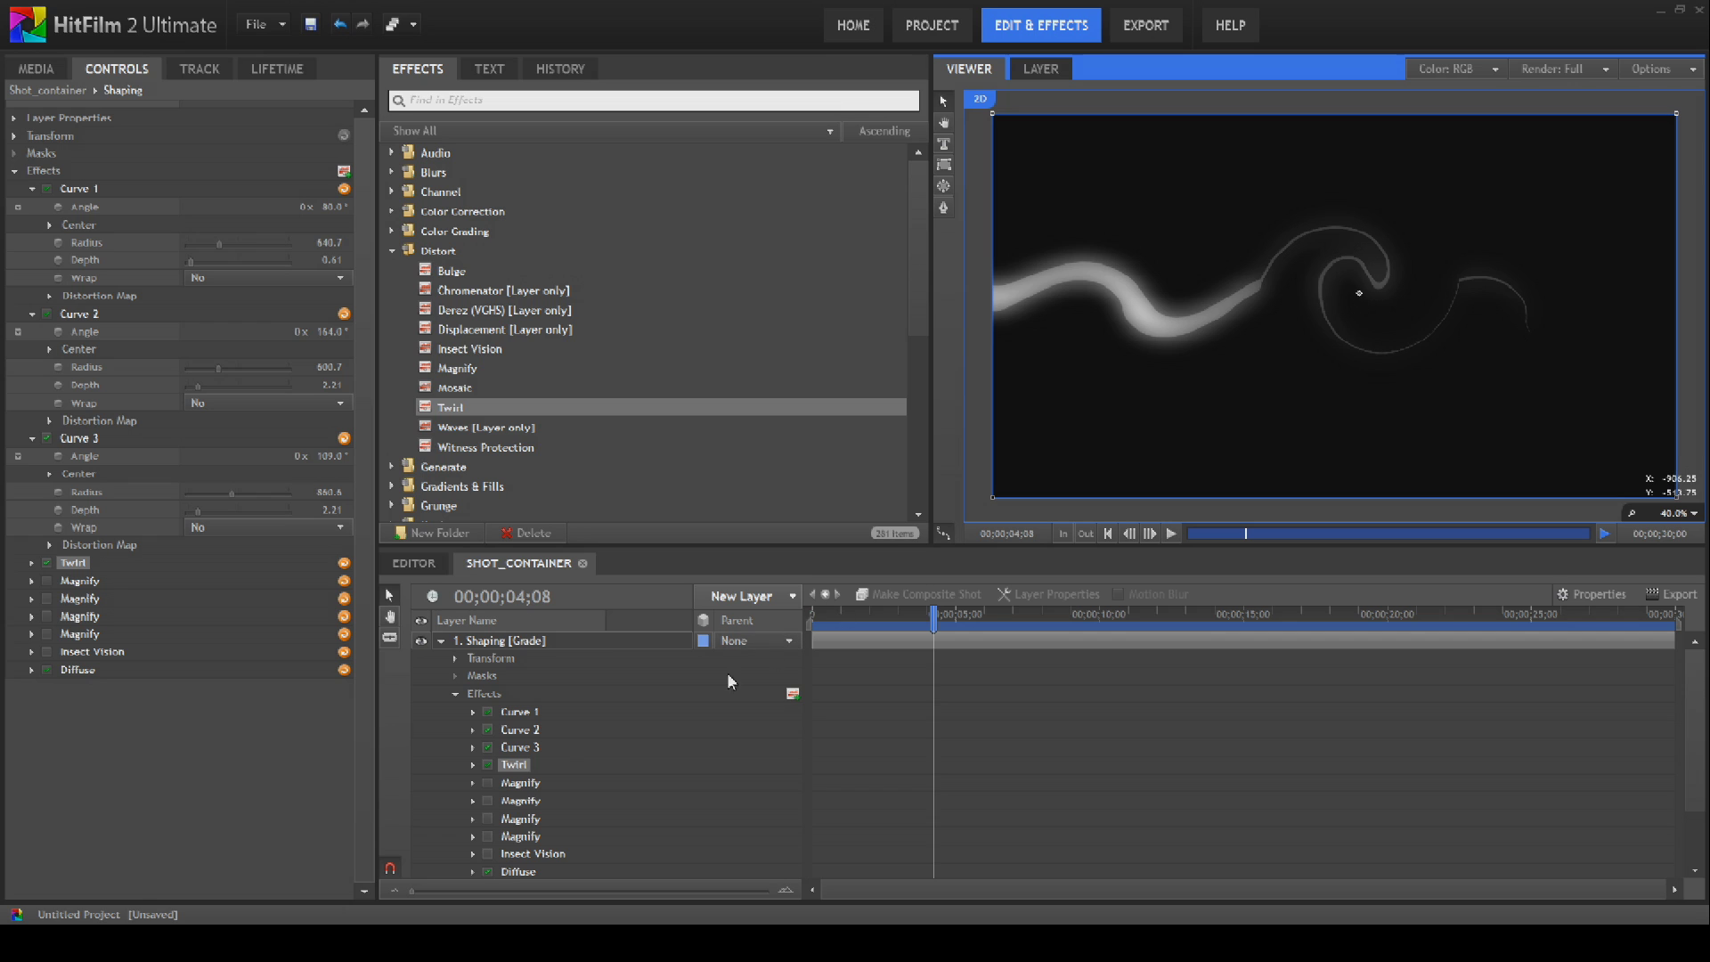
{"action": "left_click", "coordinate": [33, 565]}
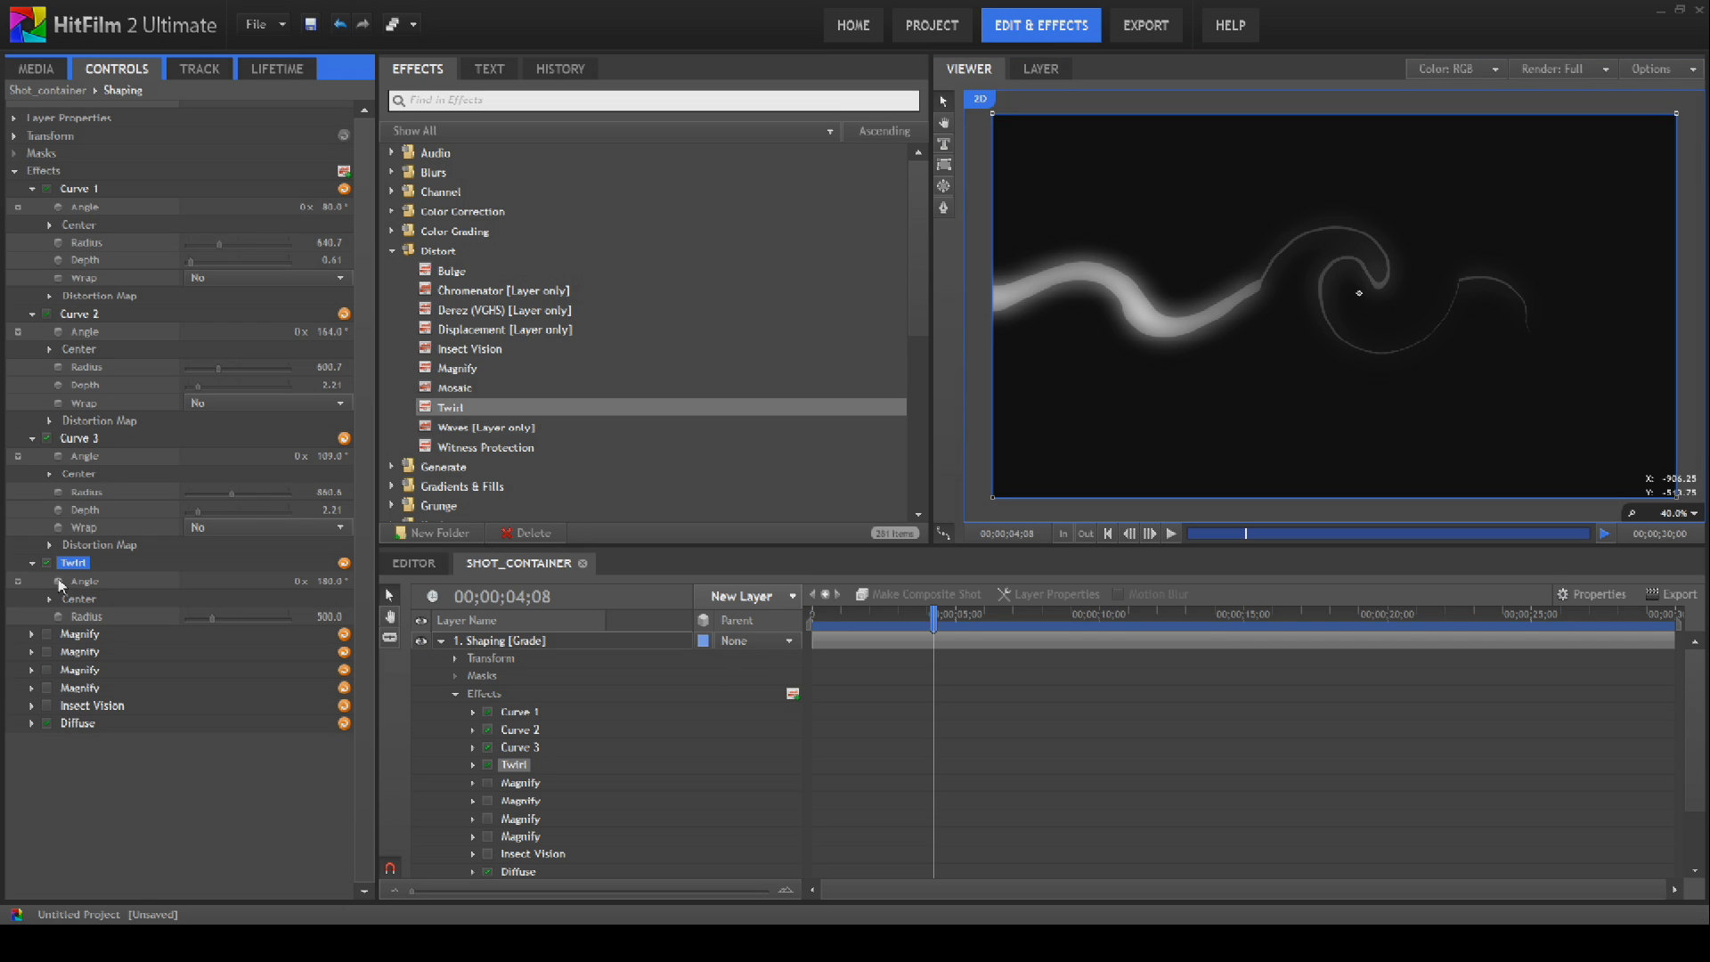
{"action": "mouse_move", "coordinate": [212, 616]}
{"action": "left_mouse_down"}
{"action": "mouse_move", "coordinate": [257, 618]}
{"action": "mouse_move", "coordinate": [207, 622]}
{"action": "left_mouse_up"}
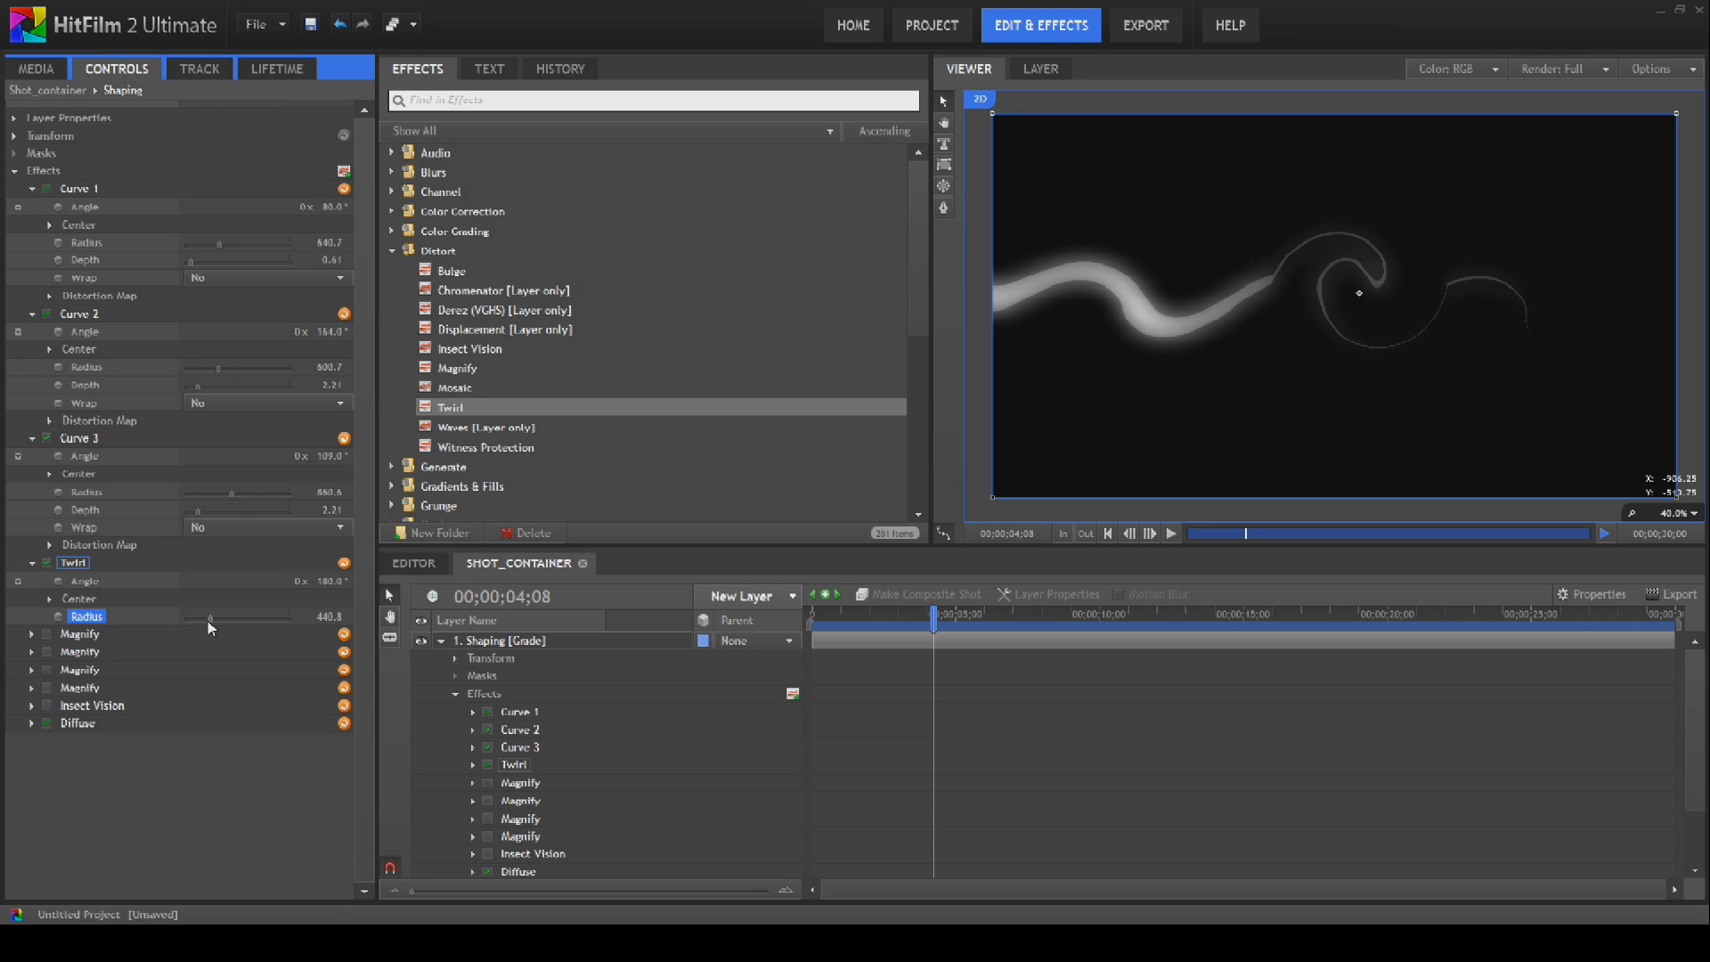
Step: Re-enable all four Magnify effects
{"action": "left_click", "coordinate": [47, 634]}
{"action": "left_click", "coordinate": [47, 652]}
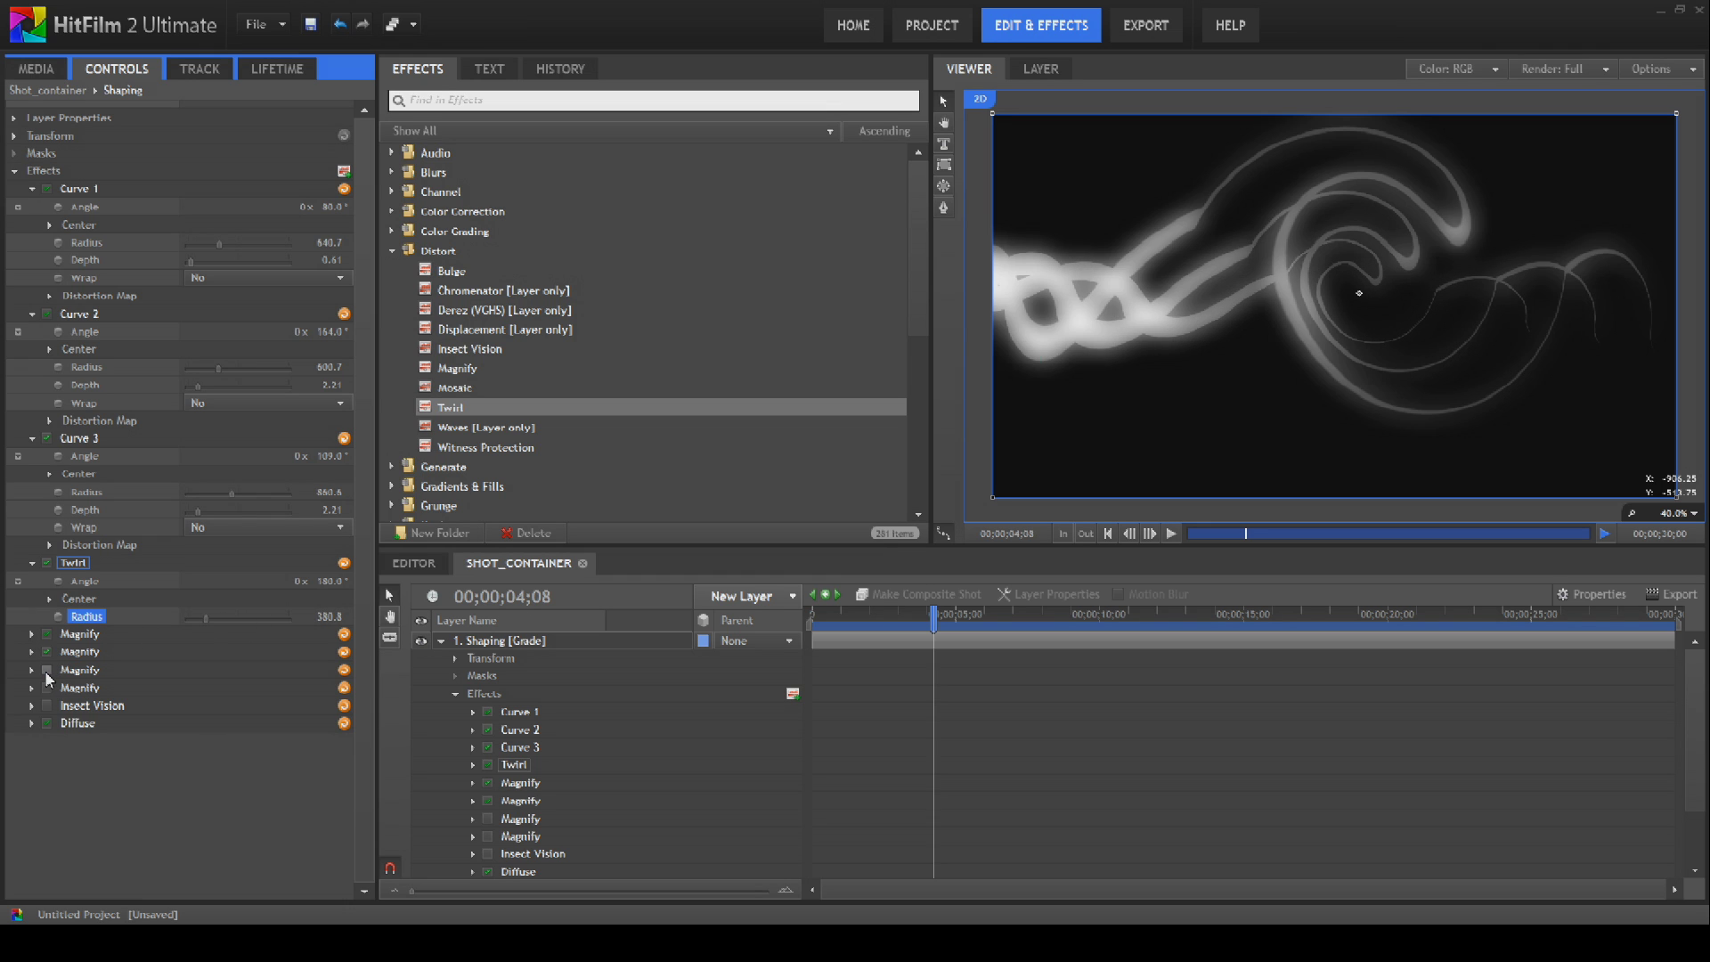
{"action": "left_click", "coordinate": [46, 669]}
{"action": "left_click", "coordinate": [48, 687]}
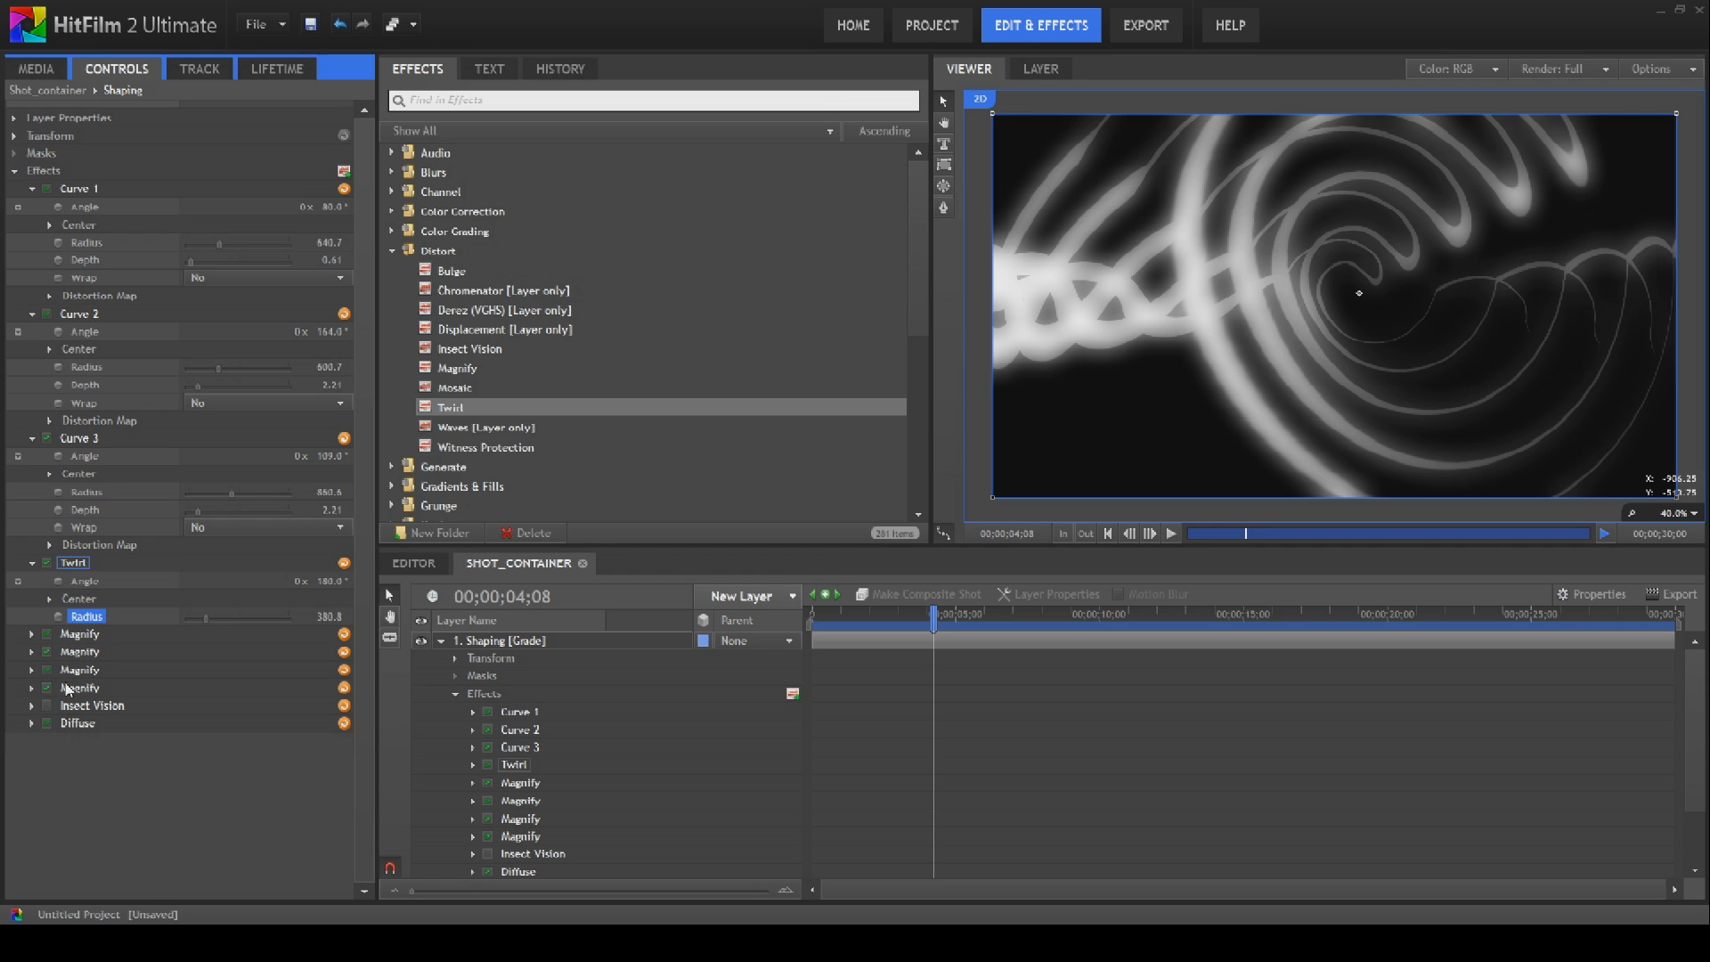
{"action": "left_click", "coordinate": [1108, 533]}
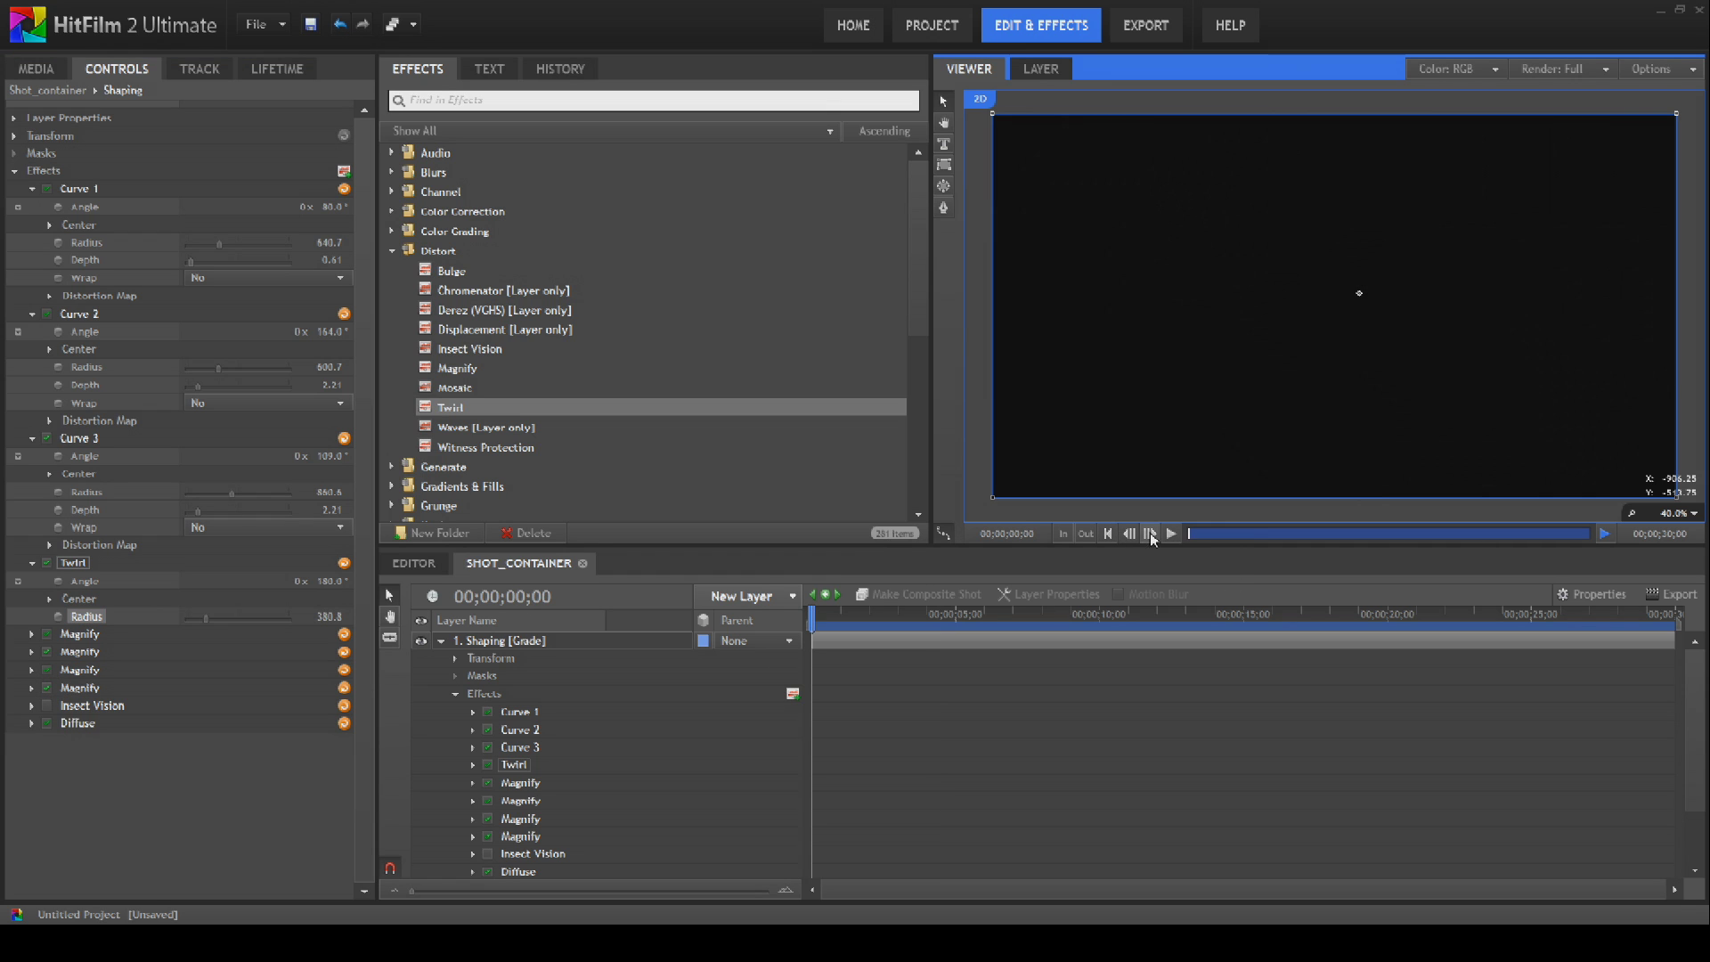
{"action": "left_click", "coordinate": [1170, 533]}
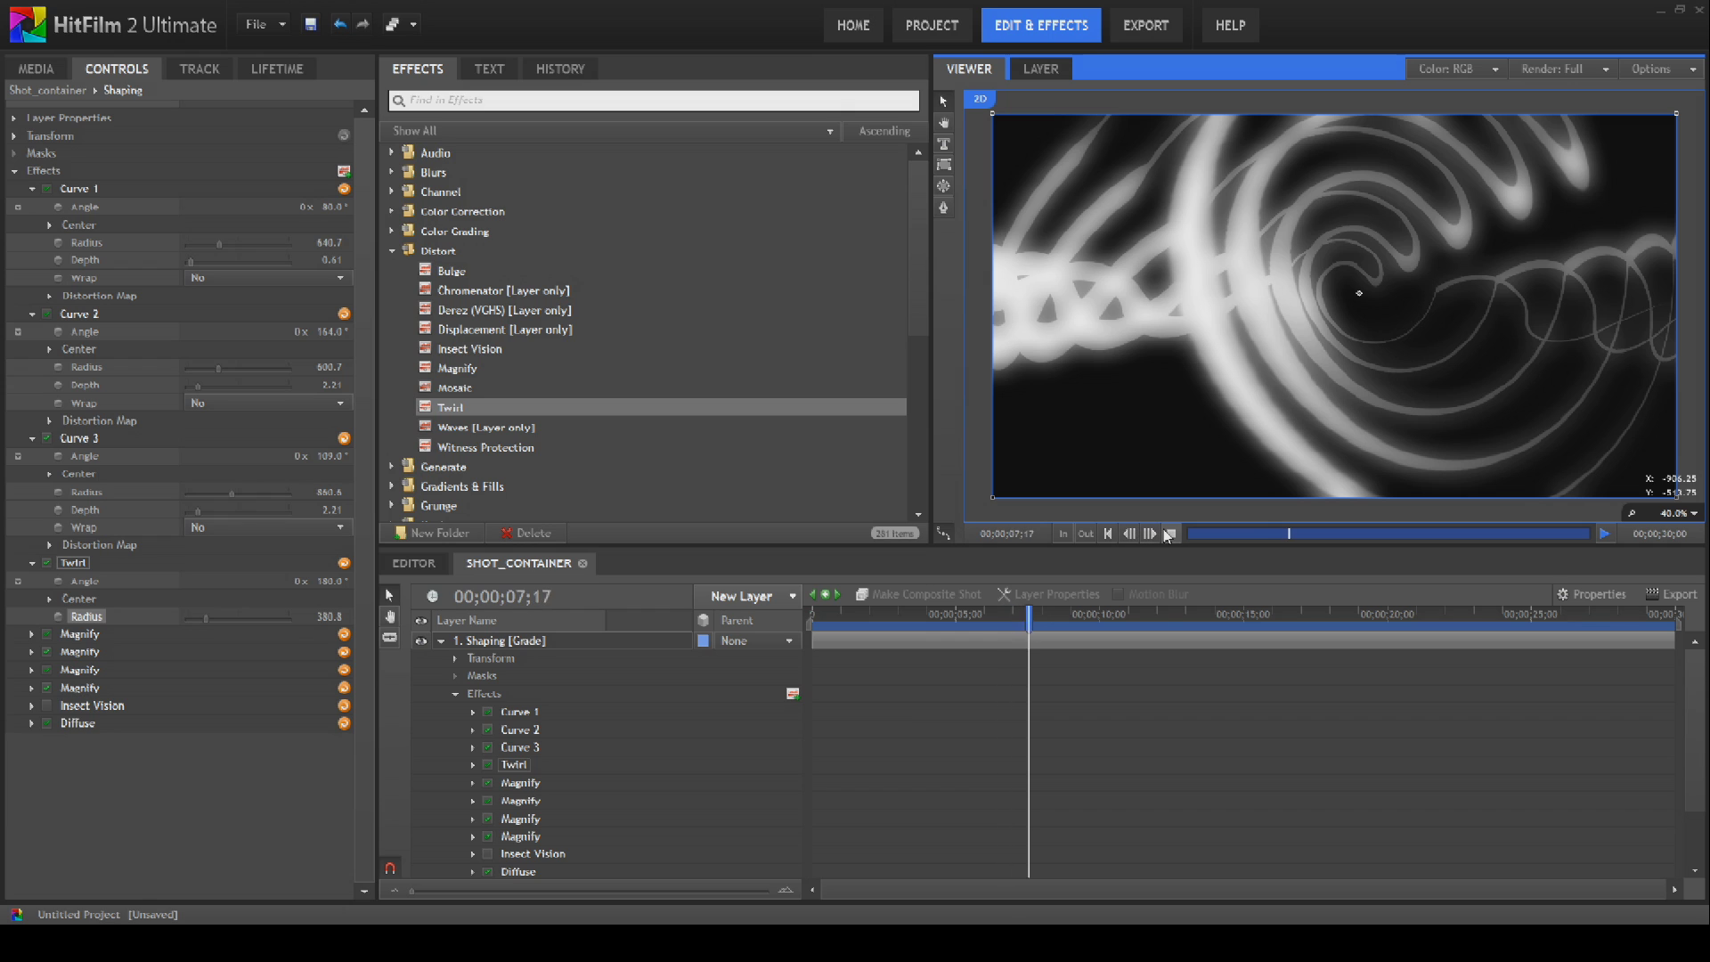
{"action": "left_click", "coordinate": [1168, 532]}
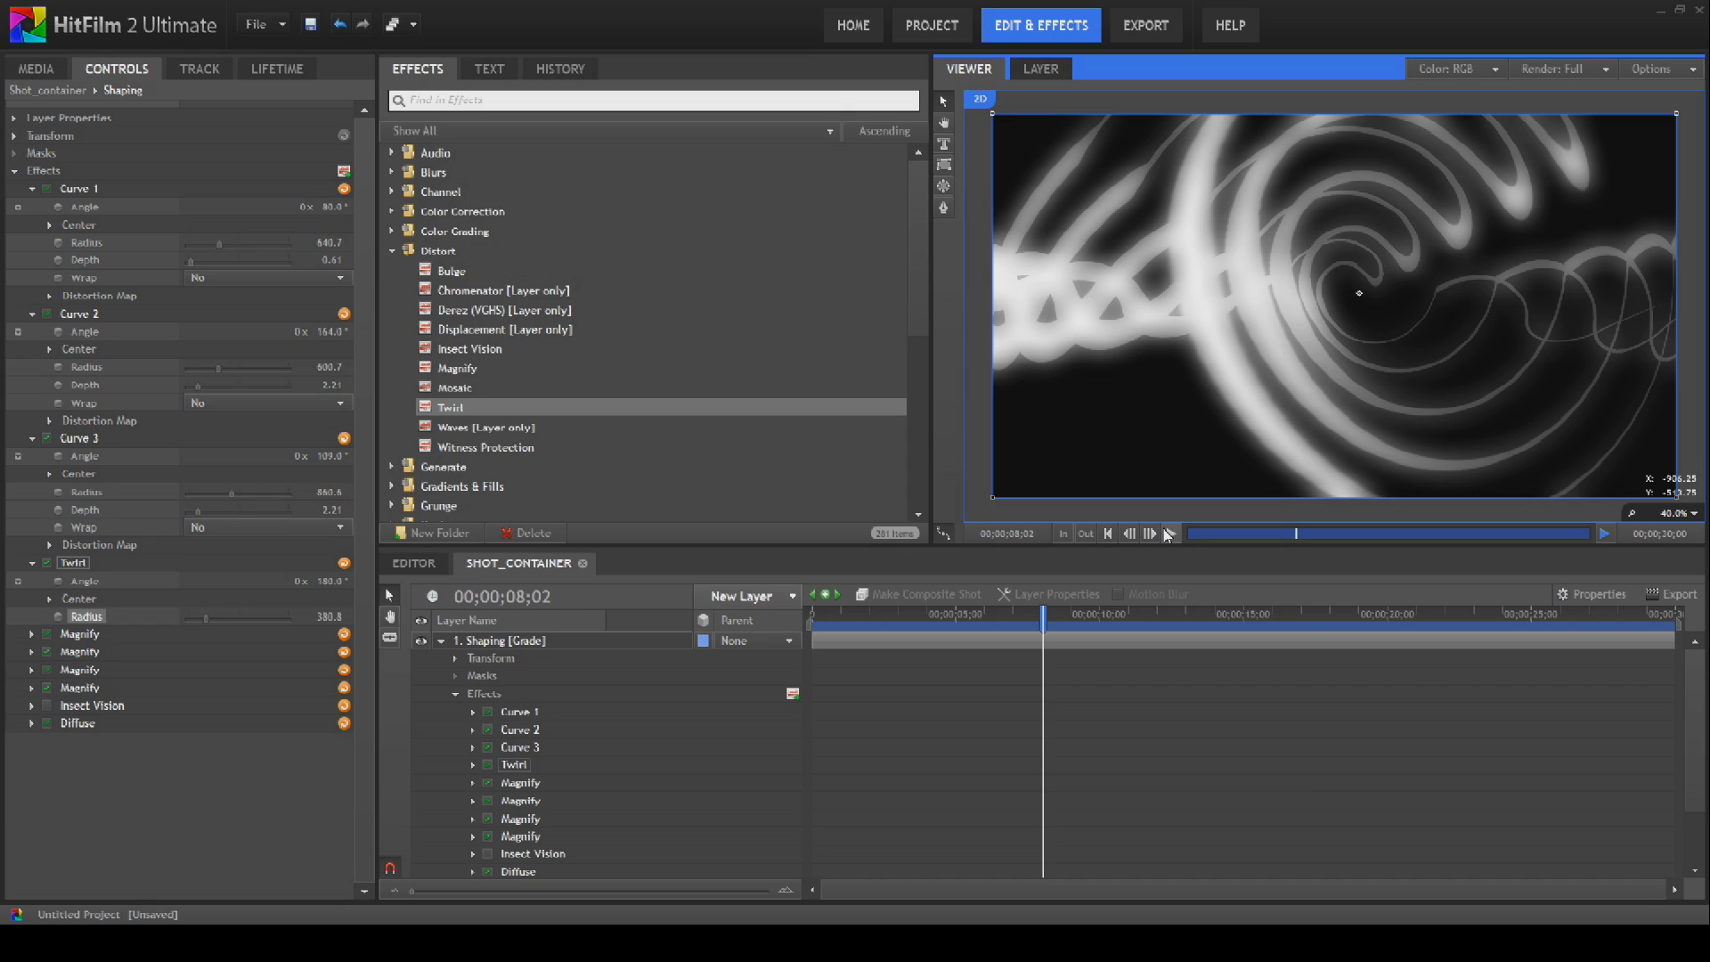
{"action": "left_click", "coordinate": [1108, 533]}
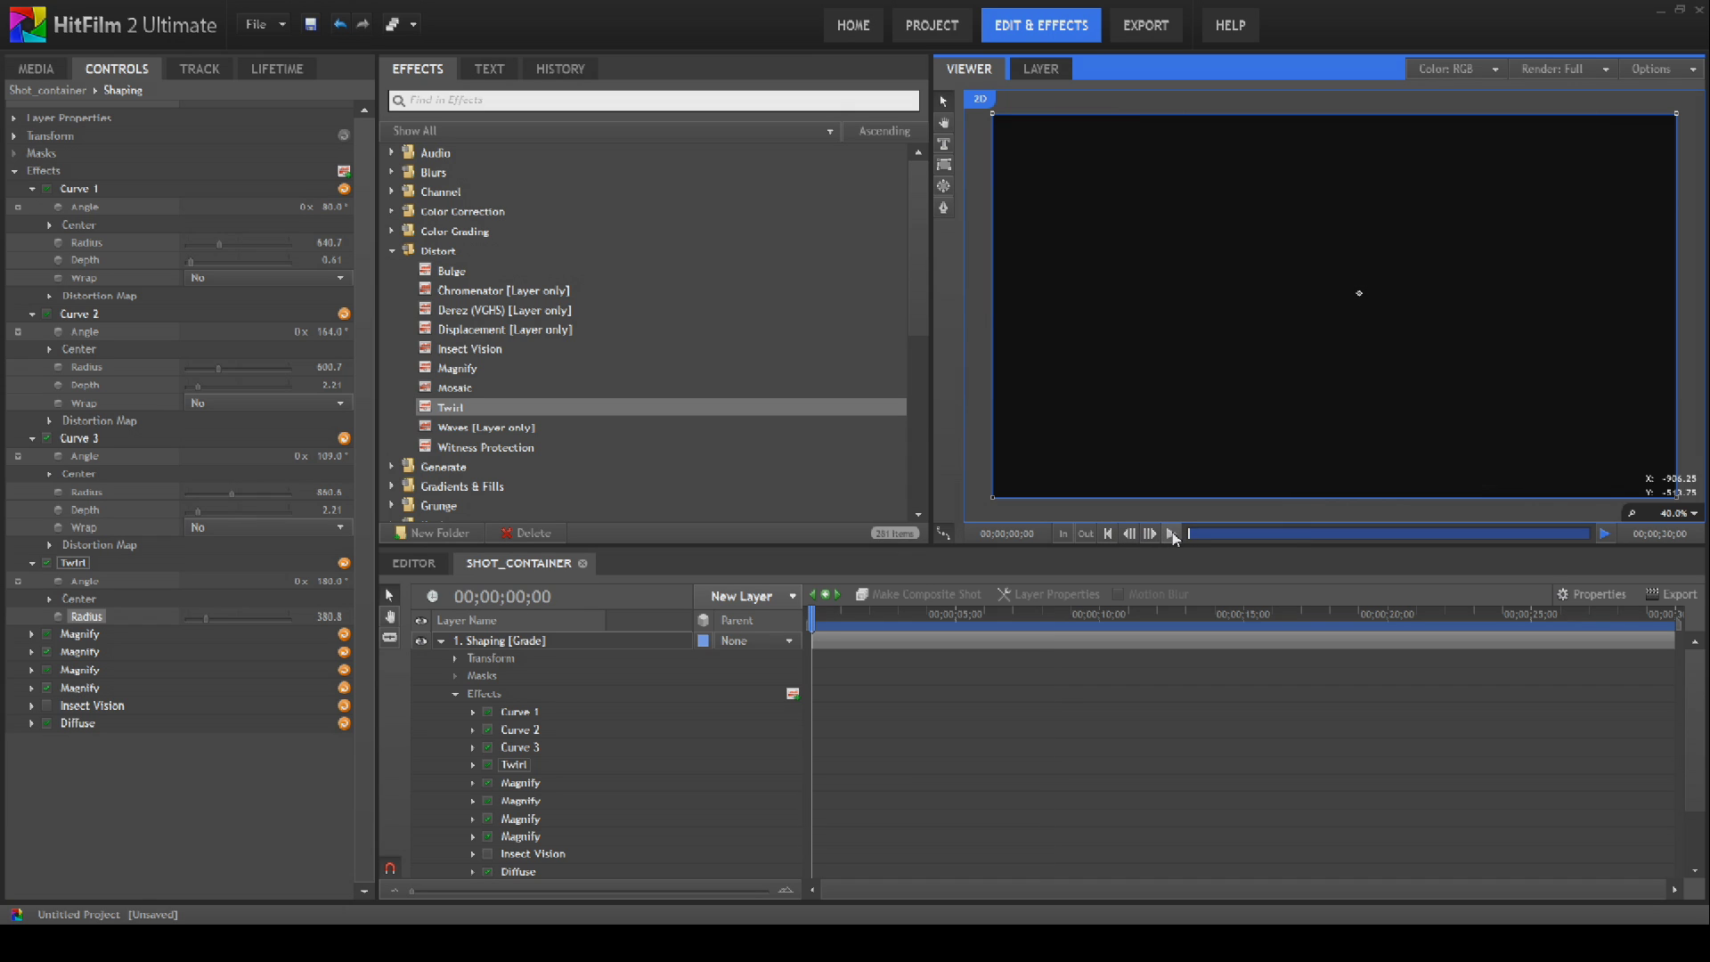
{"action": "left_click", "coordinate": [1172, 534]}
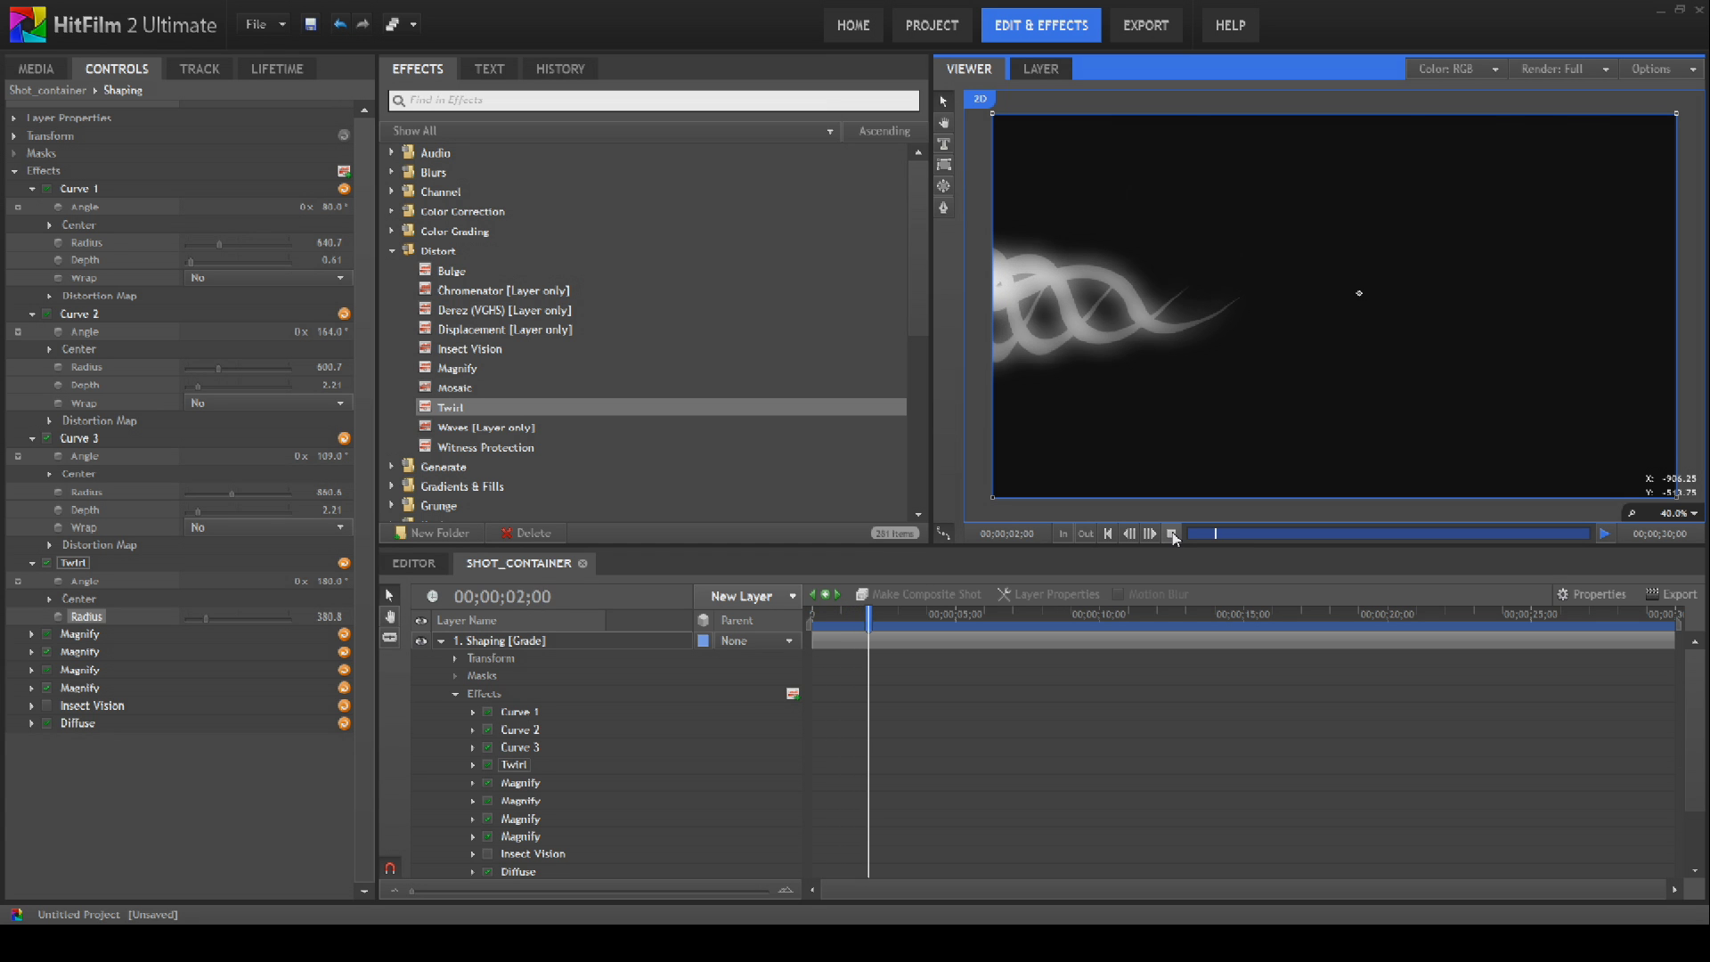